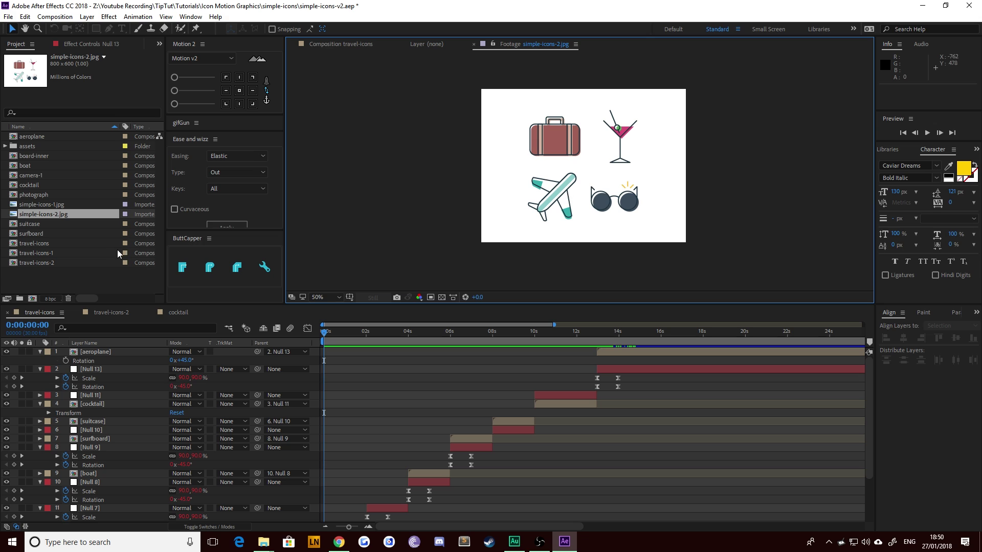
# Step: Preview the simple-icons-1.jpg and simple-icons-2.jpg footage sheets
pyautogui.doubleClick(57, 206)
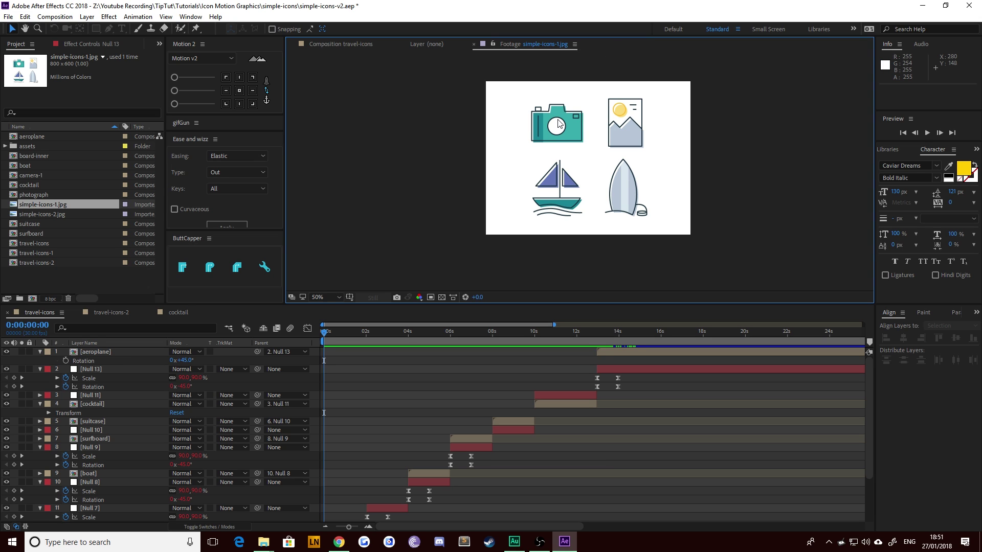
pyautogui.doubleClick(57, 217)
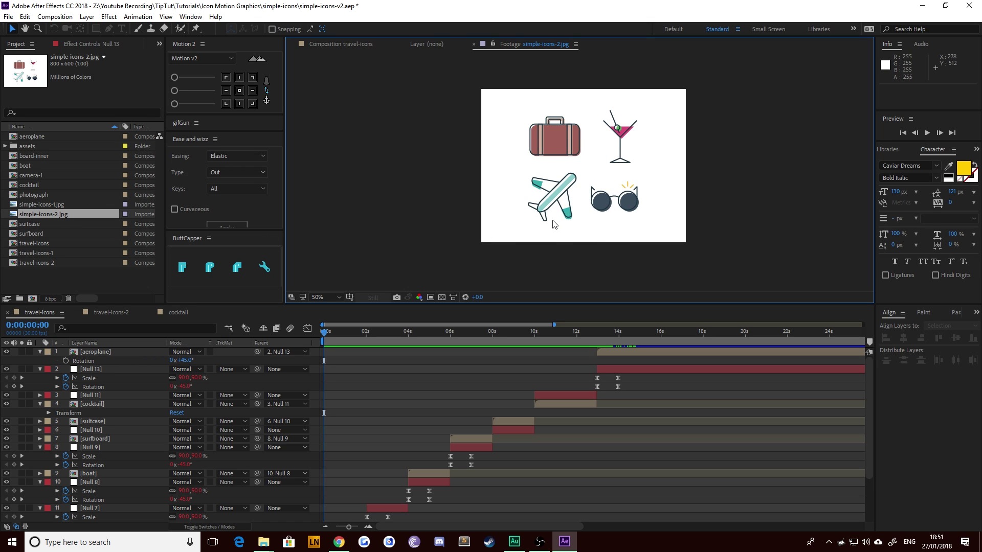
# Step: Play and scrub the travel-icons animation to the point where the aeroplane finishes
pyautogui.click(332, 336)
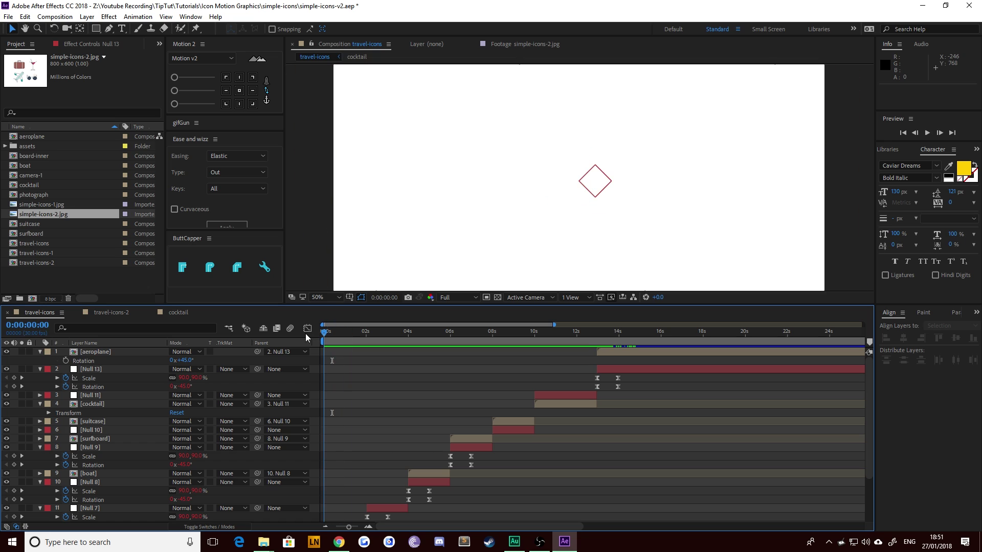
pyautogui.press('space')
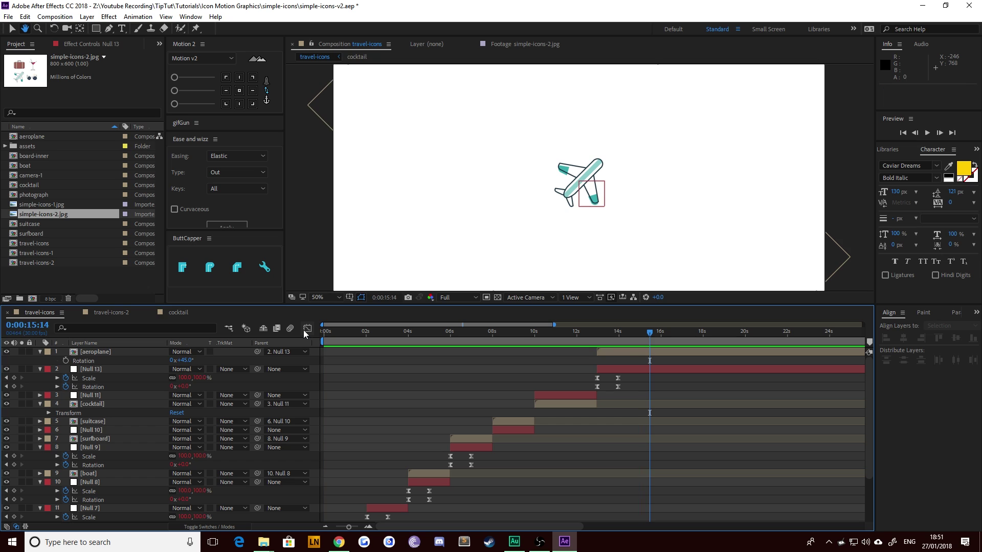
pyautogui.moveTo(454, 332); pyautogui.dragTo(634, 370)
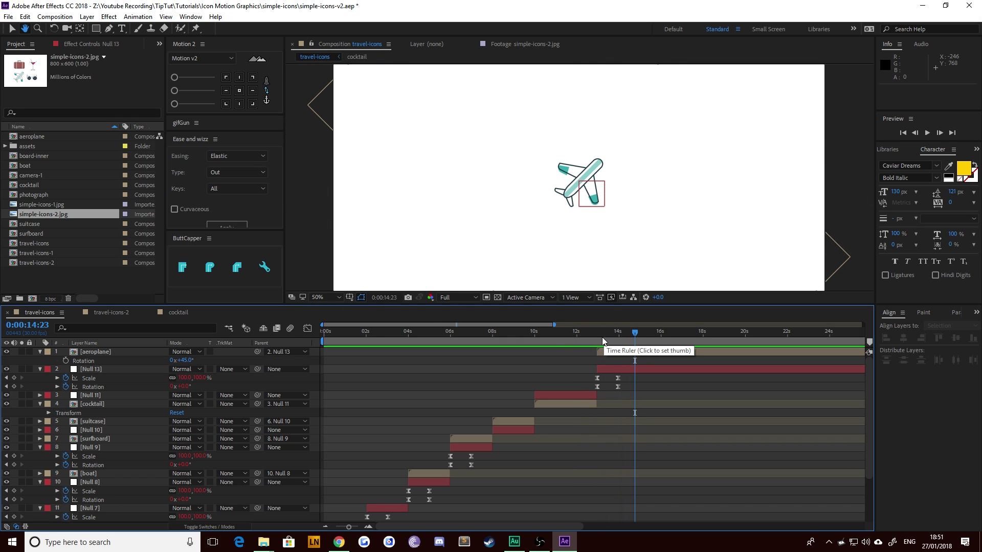
pyautogui.moveTo(600, 336); pyautogui.dragTo(647, 353)
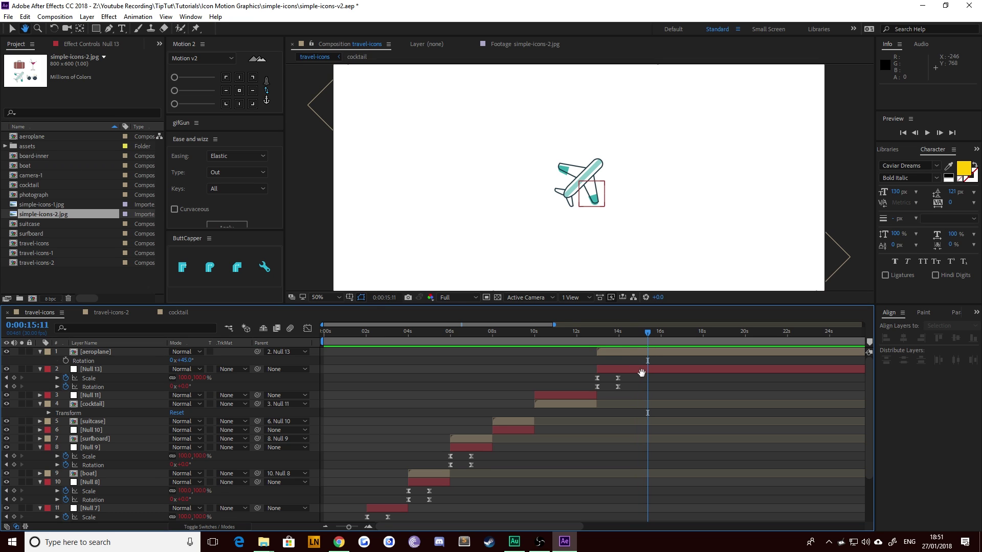
# Step: Trim the aeroplane and Null 13 layers to end at 15:12
pyautogui.click(12, 30)
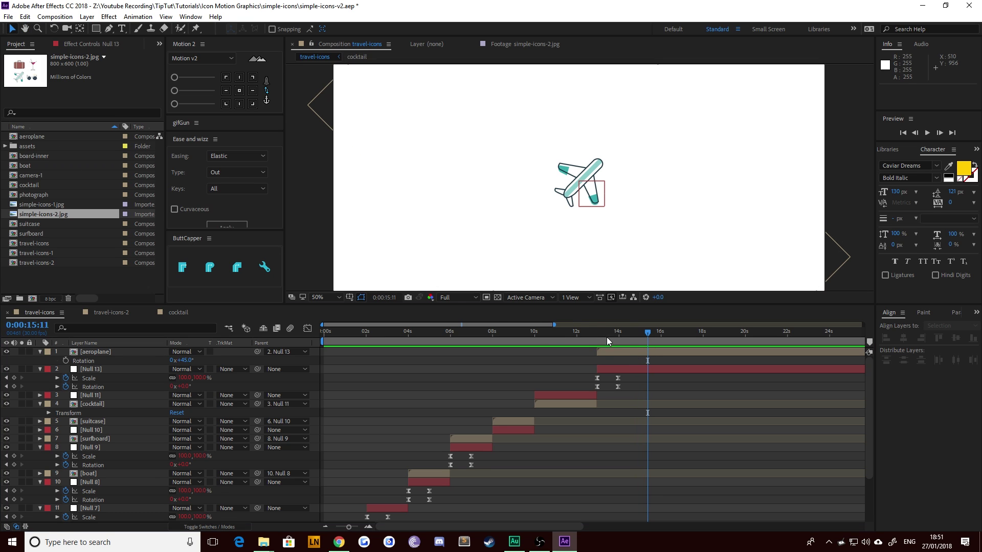
pyautogui.click(634, 365)
pyautogui.keyDown('shift'); pyautogui.click(628, 352); pyautogui.keyUp('shift')
pyautogui.hotkey('alt', ']')
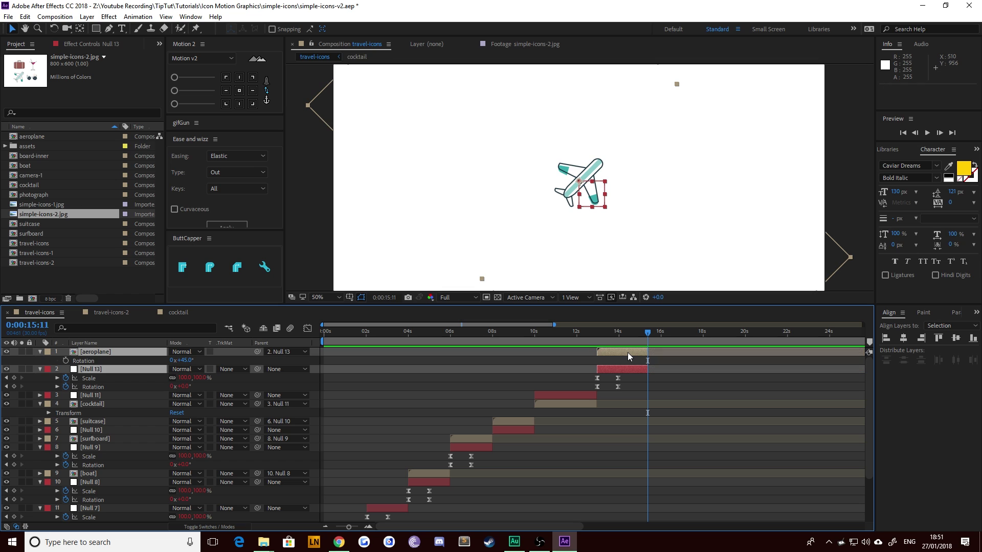
pyautogui.press('pagedown')
# Step: Add simple-icons-2.jpg to the travel-icons composition and zoom in on the sunglasses
pyautogui.moveTo(45, 217); pyautogui.dragTo(109, 352)
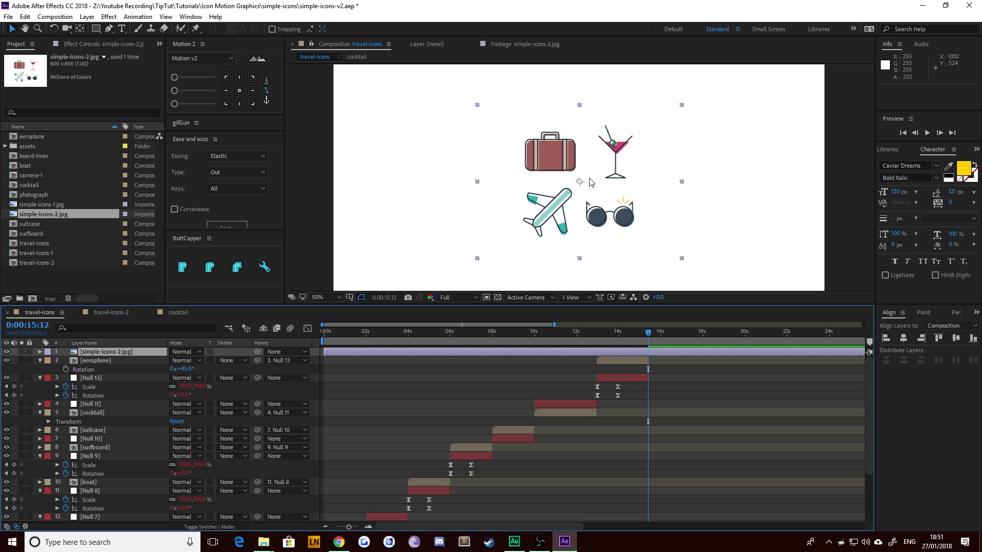
pyautogui.scroll(4, 578, 190)
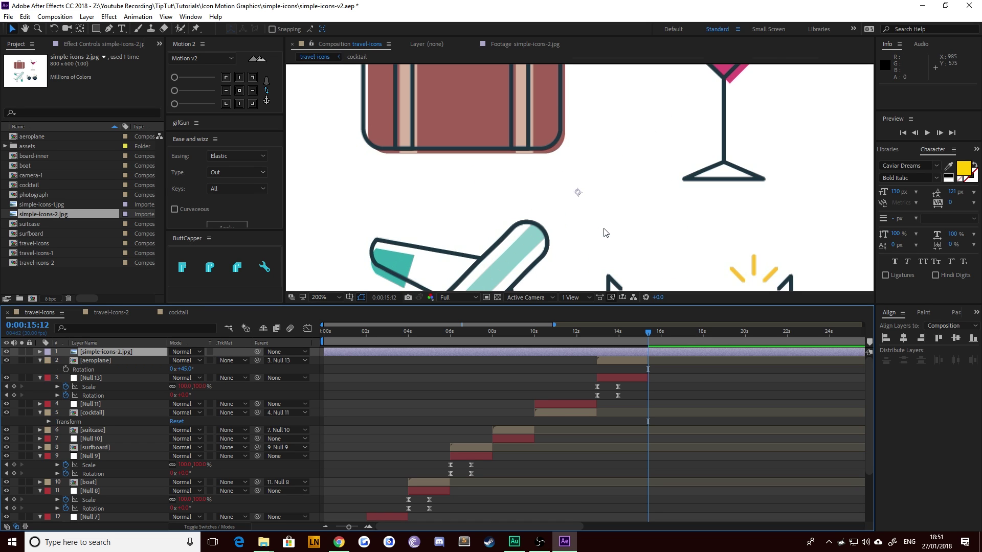
pyautogui.press('h')
pyautogui.moveTo(663, 235); pyautogui.dragTo(534, 109)
# Step: Mask a rectangle around the sunglasses and centre the layer's anchor point on them
pyautogui.press('q')
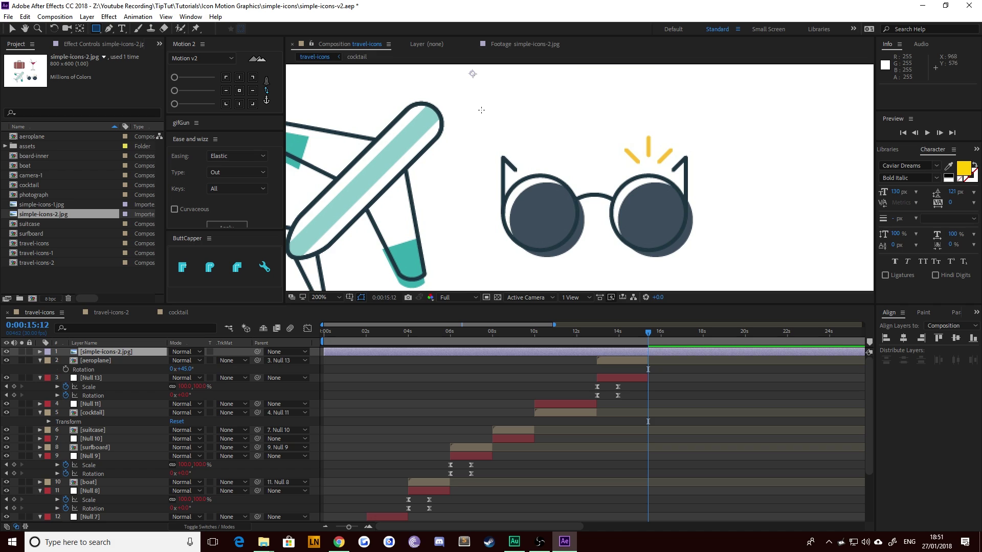
pyautogui.moveTo(481, 110)
pyautogui.mouseDown()
pyautogui.moveTo(722, 277)
pyautogui.moveTo(709, 273)
pyautogui.moveTo(713, 293)
pyautogui.mouseUp()
pyautogui.click(404, 397)
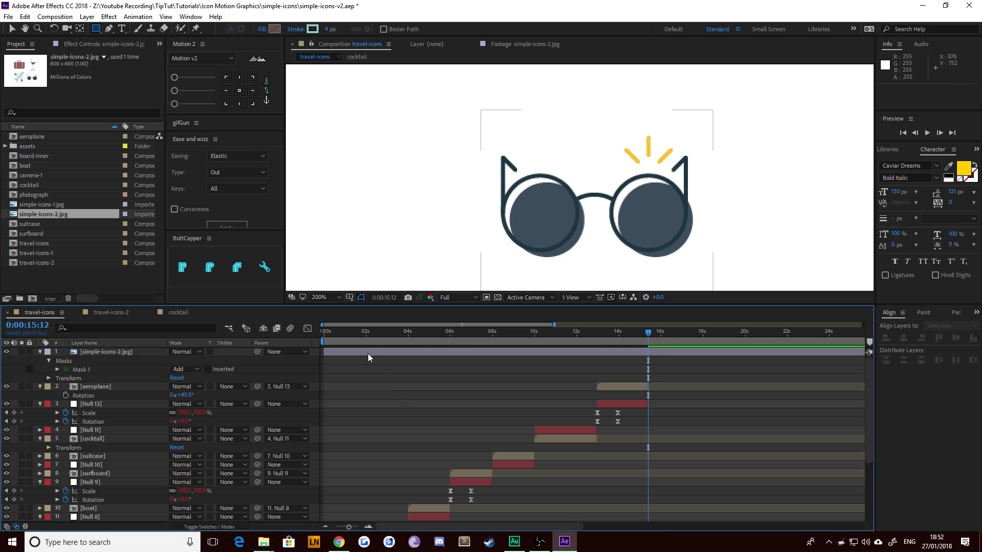
pyautogui.click(368, 354)
pyautogui.click(238, 91)
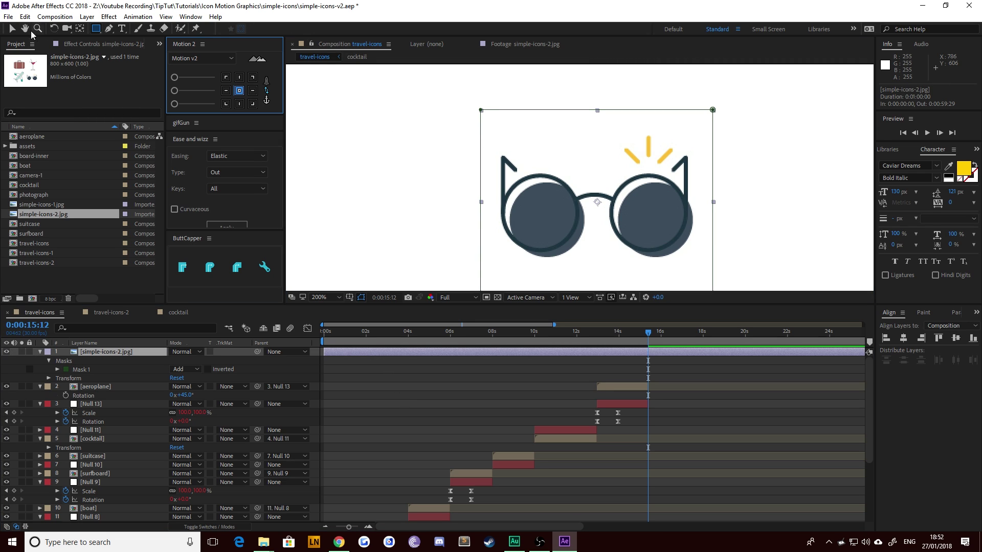
pyautogui.click(12, 29)
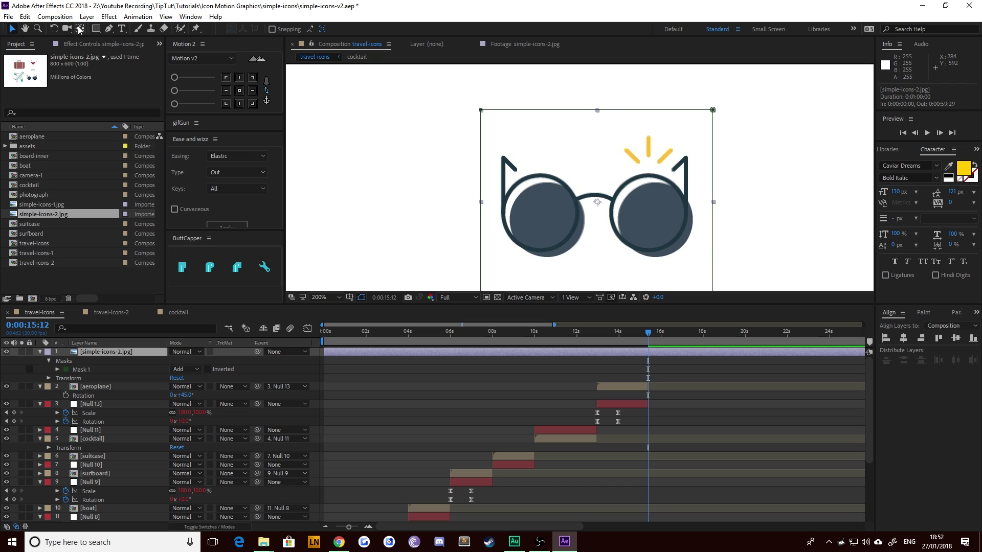
# Step: Start the glasses layer at 15:12 and set its Position to 960, 540
pyautogui.scroll(-2, 569, 174)
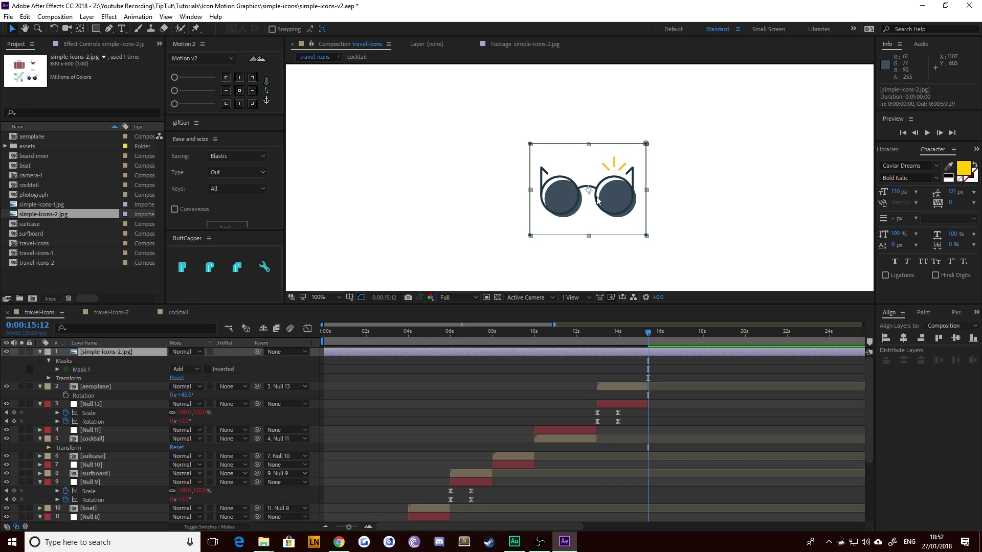
pyautogui.hotkey('alt', '[')
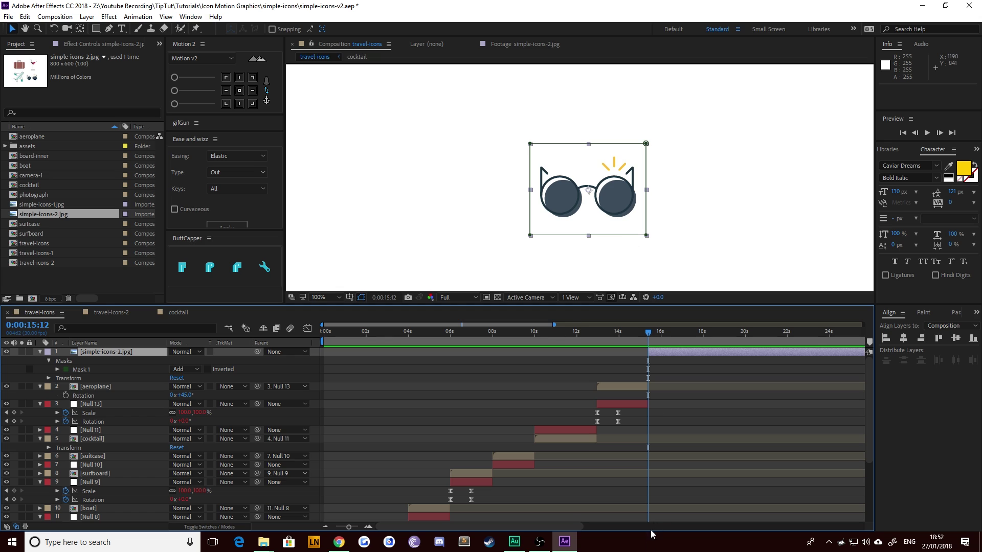
pyautogui.press('p')
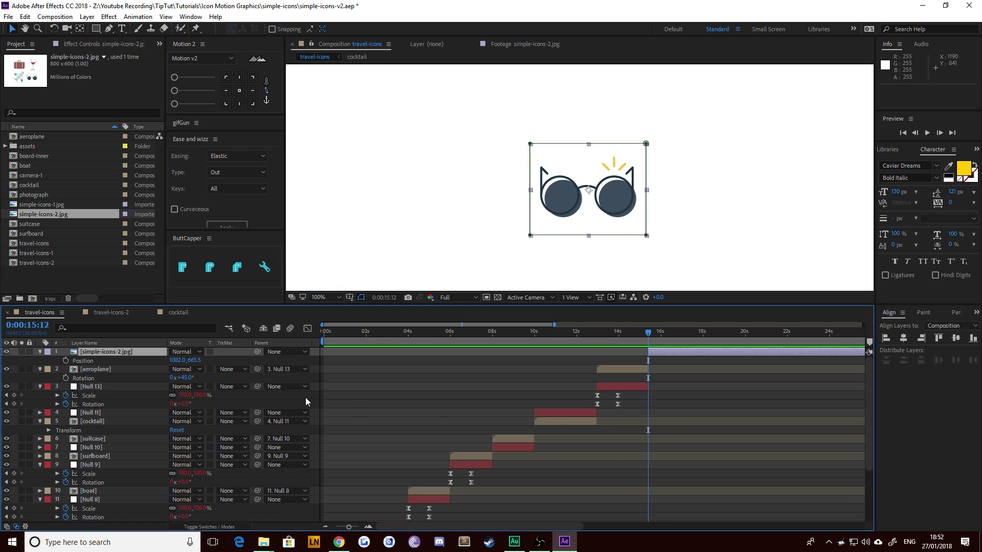
pyautogui.click(172, 360)
pyautogui.write('960')
pyautogui.press('Tab')
pyautogui.write('540')
pyautogui.press('Return')
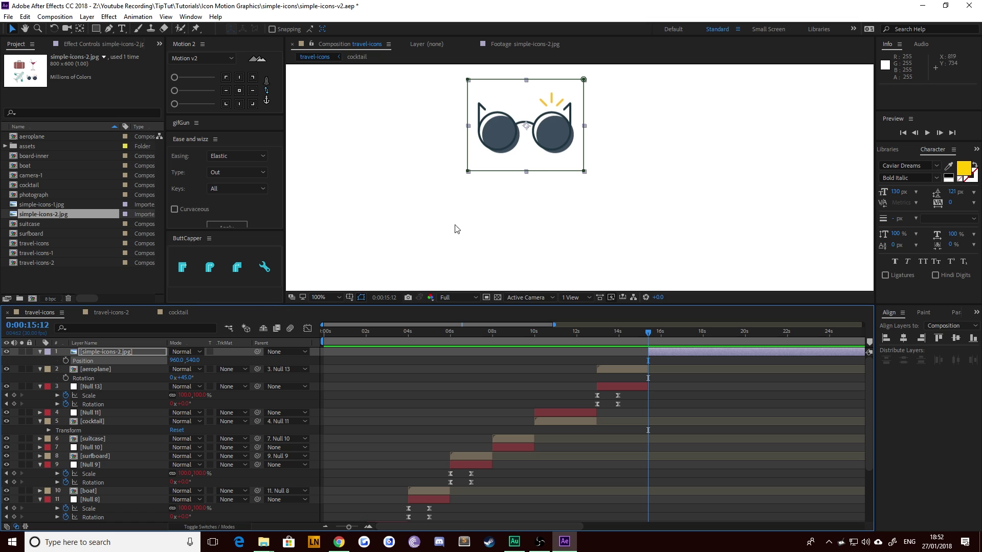
# Step: Reframe the viewer at 100% with the glasses centred
pyautogui.press(',')
pyautogui.press(',')
pyautogui.click(629, 162)
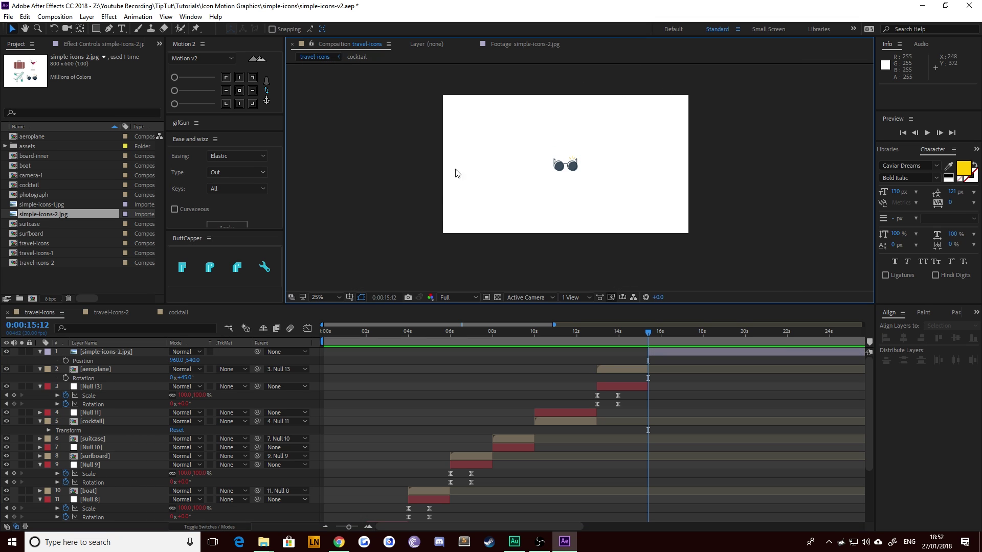
pyautogui.press('.')
pyautogui.press('.')
pyautogui.moveTo(445, 156); pyautogui.dragTo(496, 216)
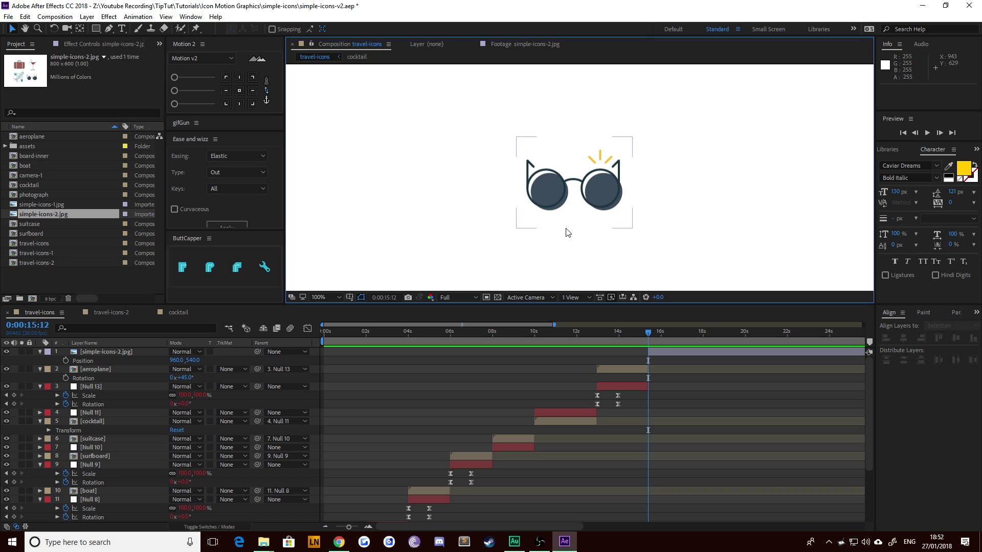
# Step: Zoom in on the sunglasses, pick the Ellipse tool and frame the left lens
pyautogui.press('.')
pyautogui.moveTo(565, 226); pyautogui.dragTo(540, 207)
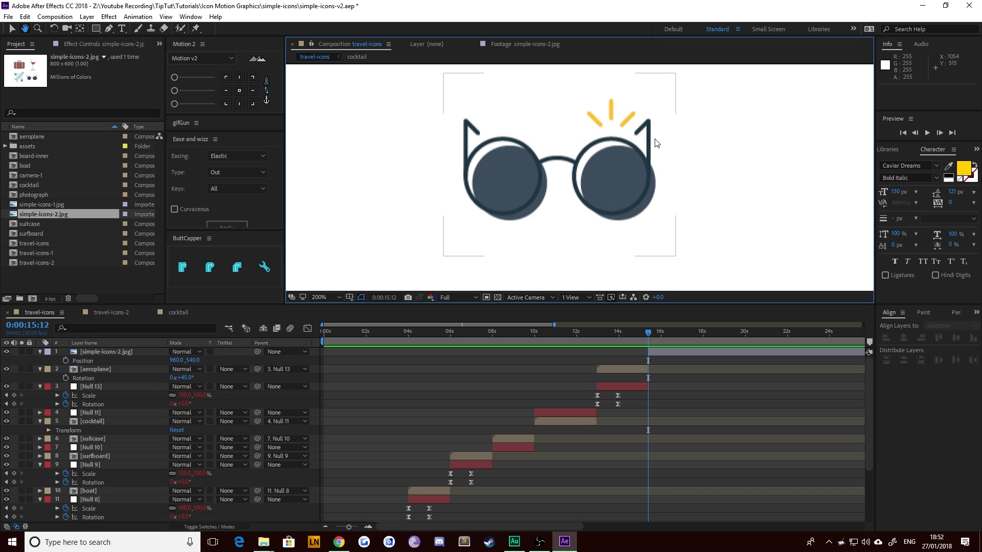
pyautogui.press('space')
pyautogui.click(668, 352)
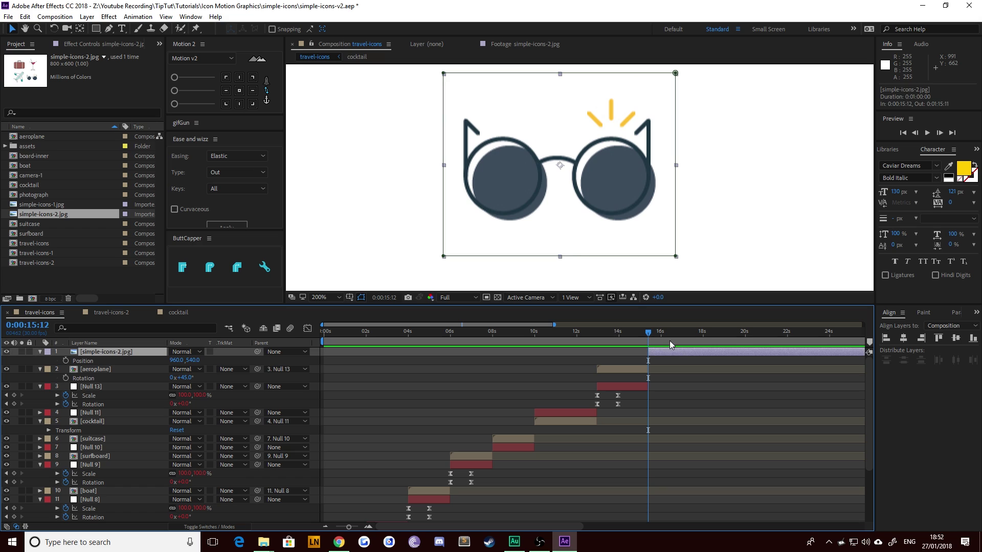
pyautogui.moveTo(96, 28); pyautogui.dragTo(128, 55)
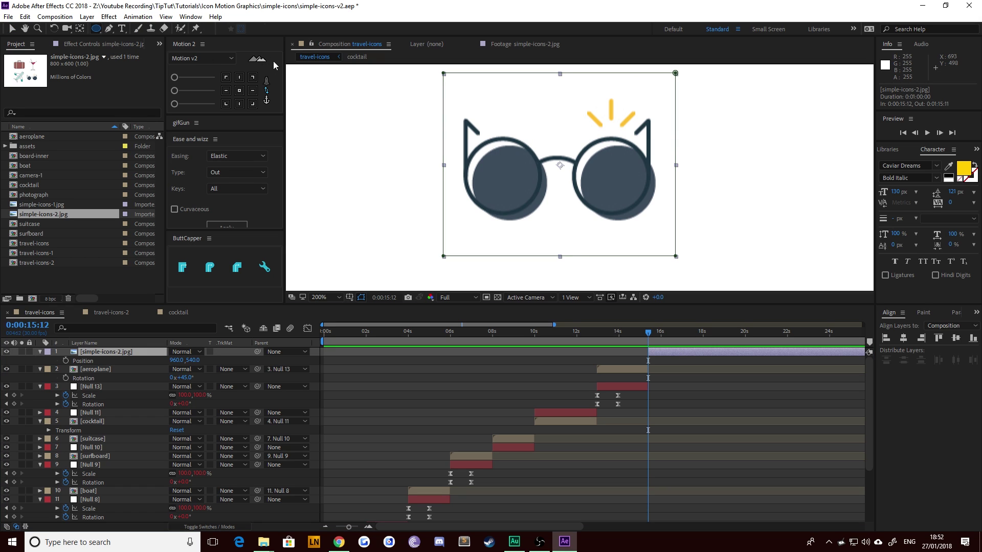
pyautogui.click(468, 384)
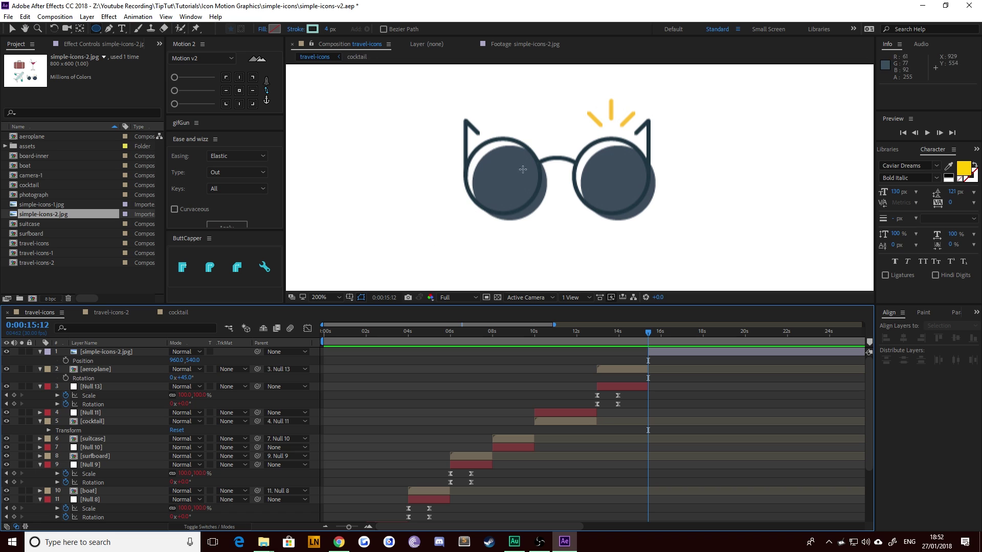
pyautogui.scroll(2, 562, 177)
pyautogui.moveTo(458, 182); pyautogui.dragTo(516, 175)
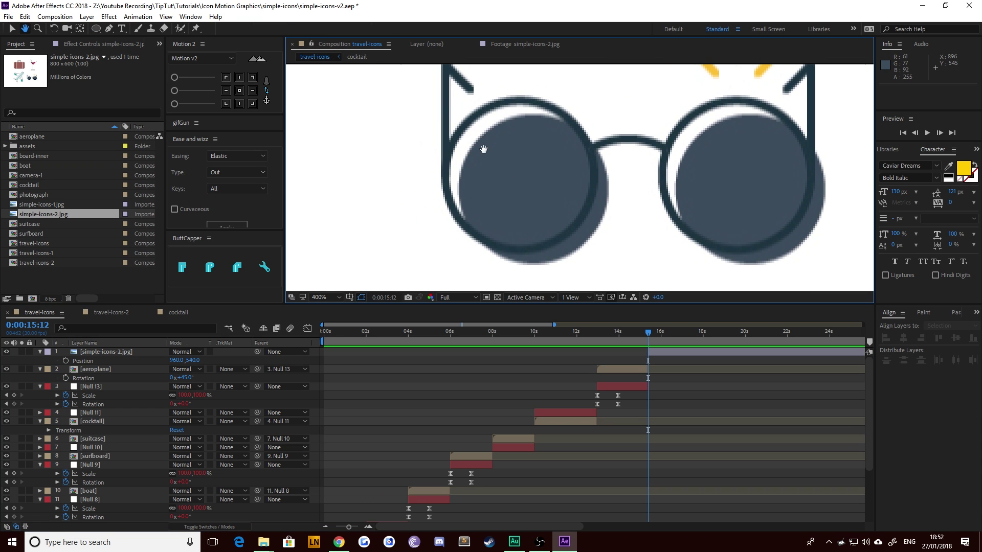
# Step: Sample the glasses' dark blue 1E3541 as the shape stroke colour
pyautogui.click(312, 28)
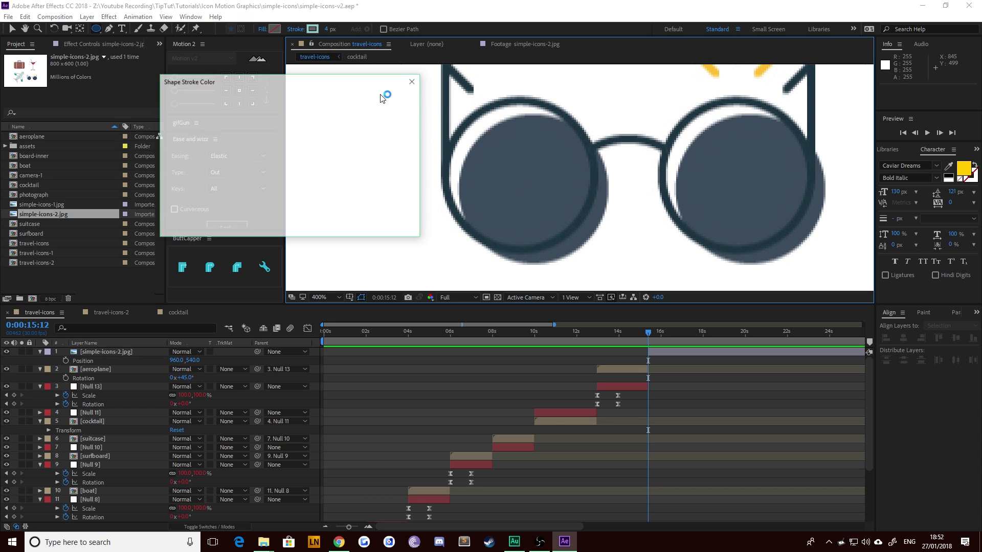
pyautogui.click(375, 150)
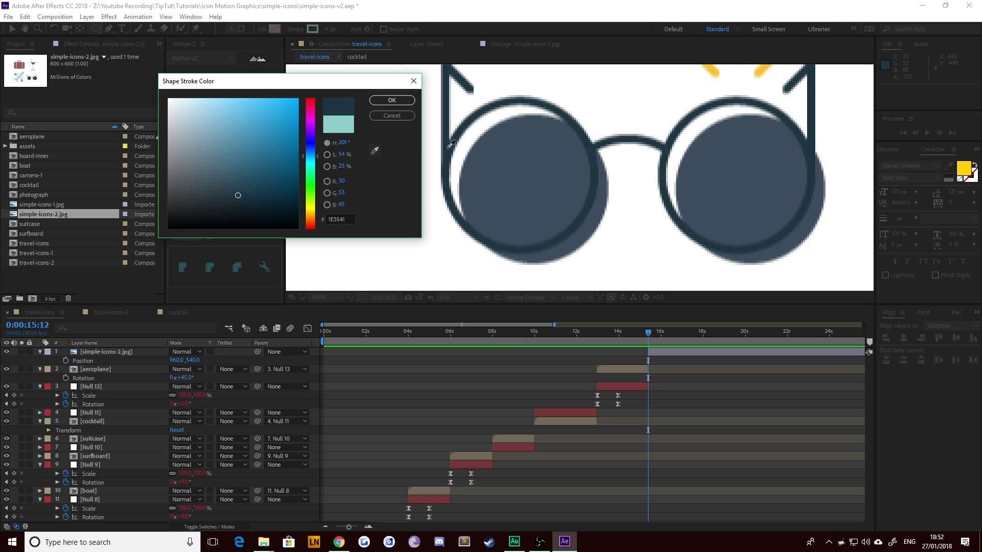
pyautogui.click(397, 100)
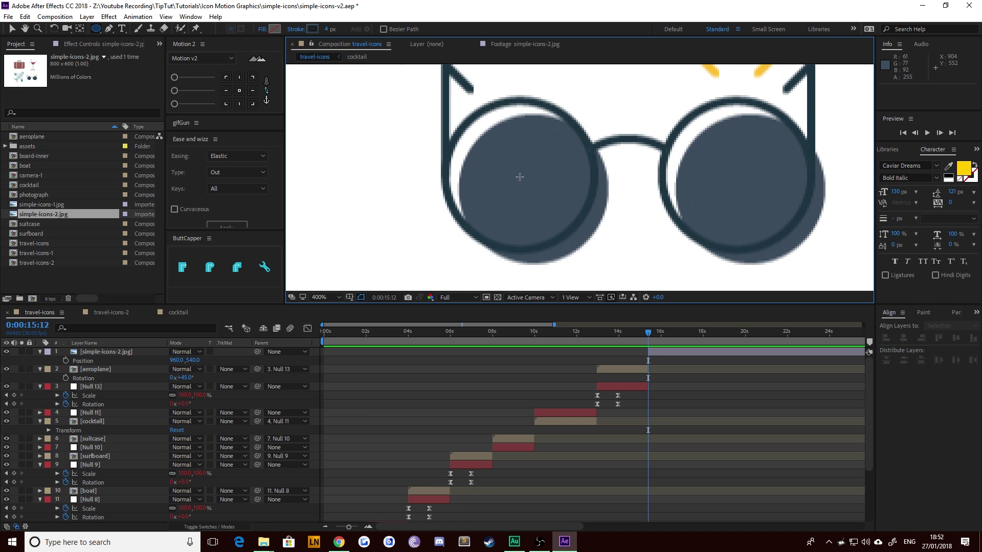
# Step: Draw a circle over the left lens and trim its layer to start at 15:12
pyautogui.moveTo(519, 177); pyautogui.dragTo(469, 103)
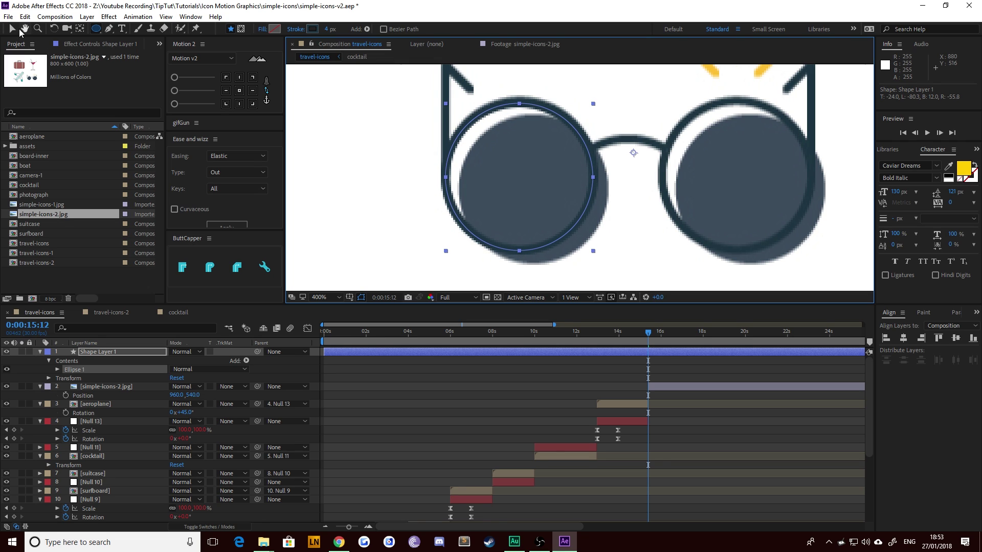
pyautogui.click(13, 29)
pyautogui.moveTo(489, 198); pyautogui.dragTo(501, 194)
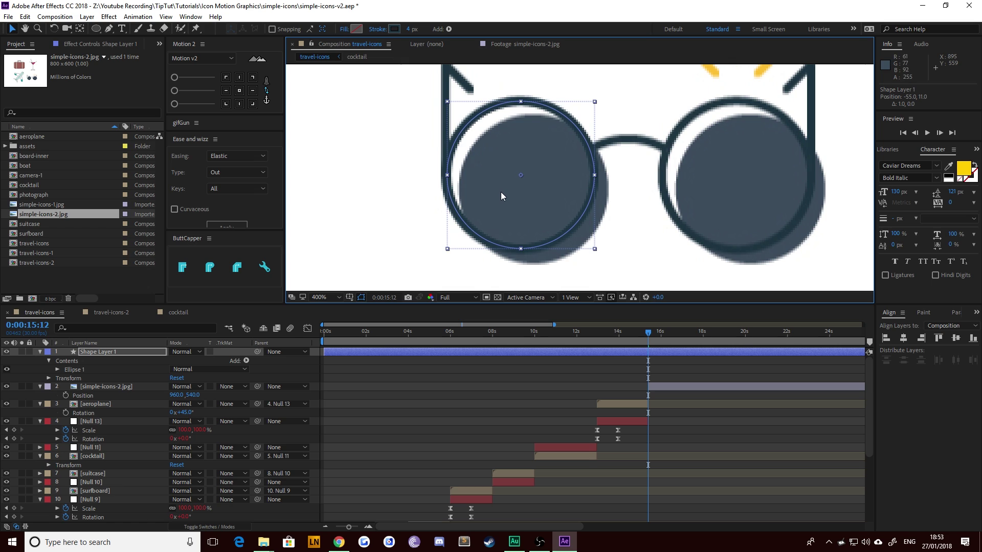
pyautogui.hotkey('alt', '[')
pyautogui.click(438, 364)
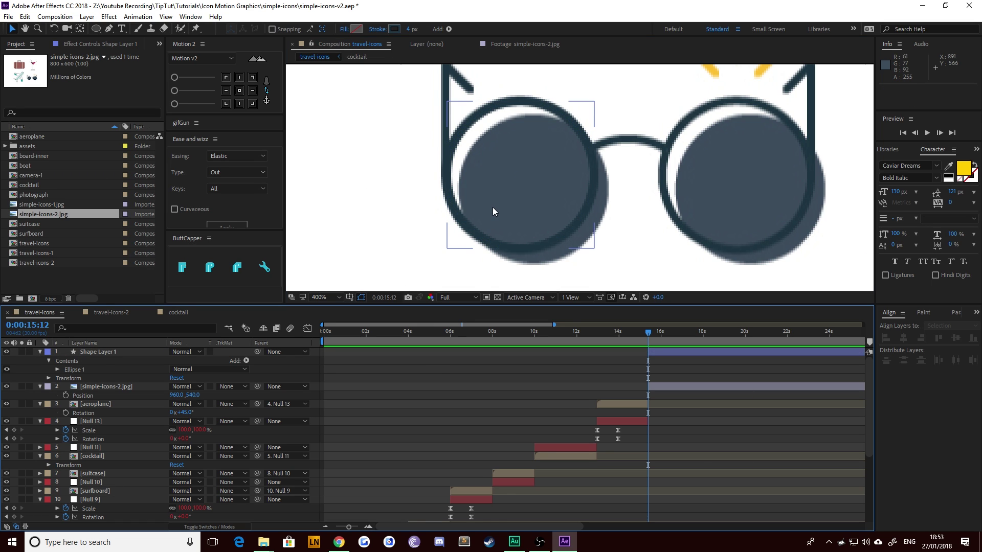
pyautogui.click(496, 200)
pyautogui.moveTo(492, 185); pyautogui.dragTo(711, 188)
pyautogui.hotkey('ctrl', 'z')
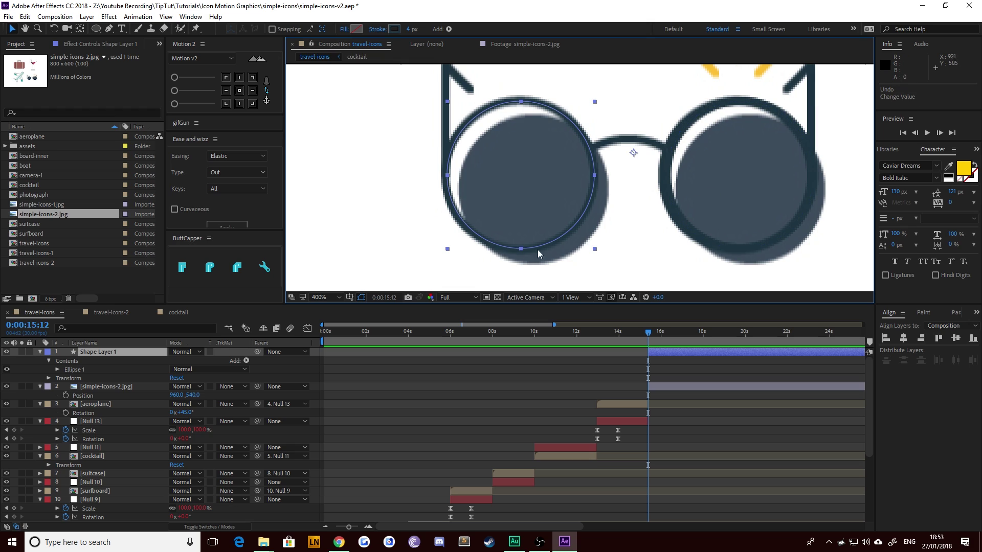
# Step: Rename the circle shape layer lensl
pyautogui.click(107, 356)
pyautogui.press('Return')
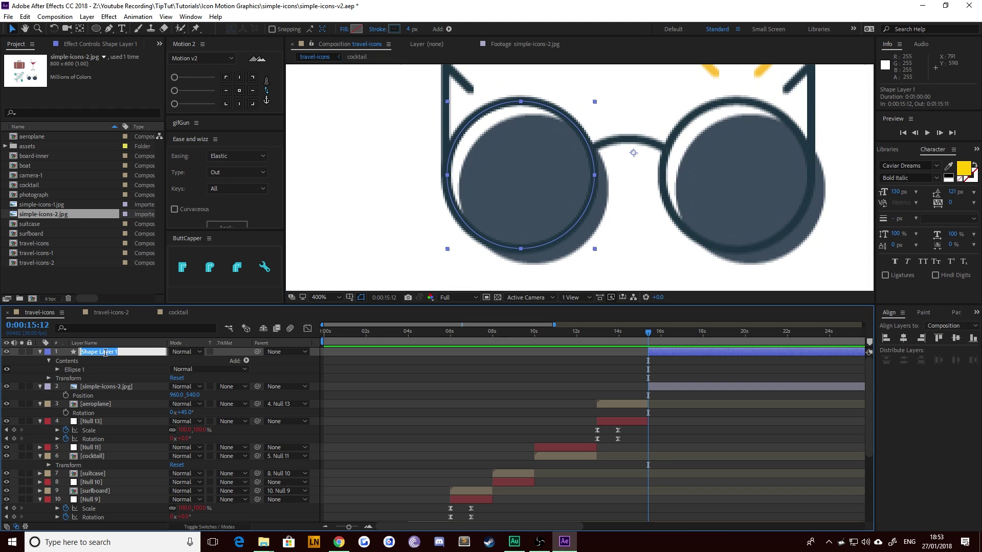
pyautogui.write('lensl')
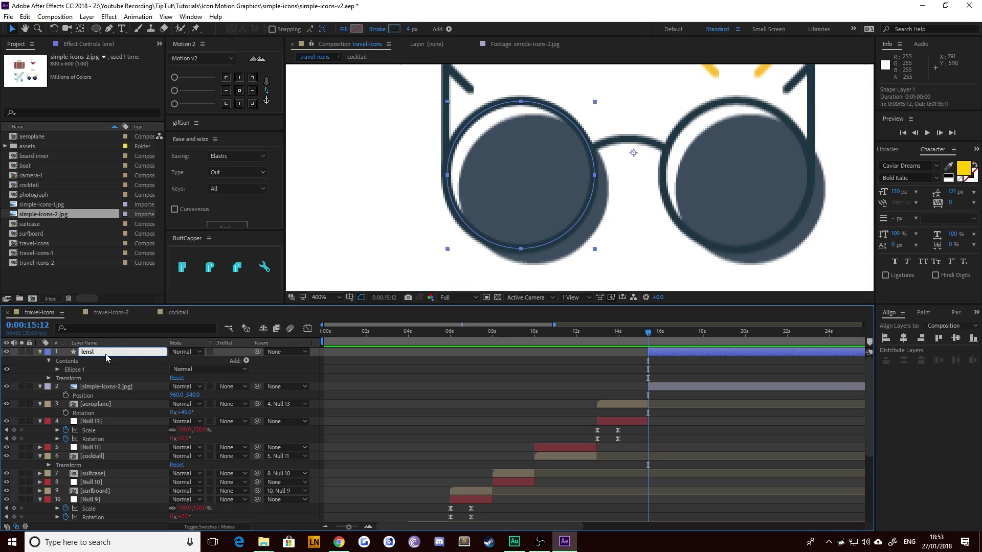
pyautogui.press('Return')
# Step: Duplicate lensl onto the right lens as lensr, then duplicate both lens circles
pyautogui.hotkey('ctrl', 'd')
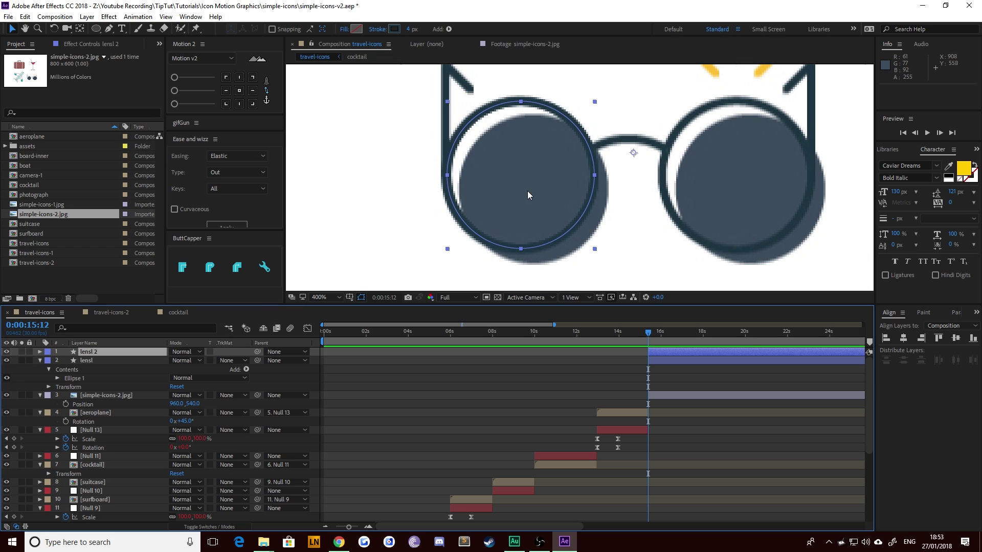
pyautogui.moveTo(527, 191); pyautogui.dragTo(746, 186)
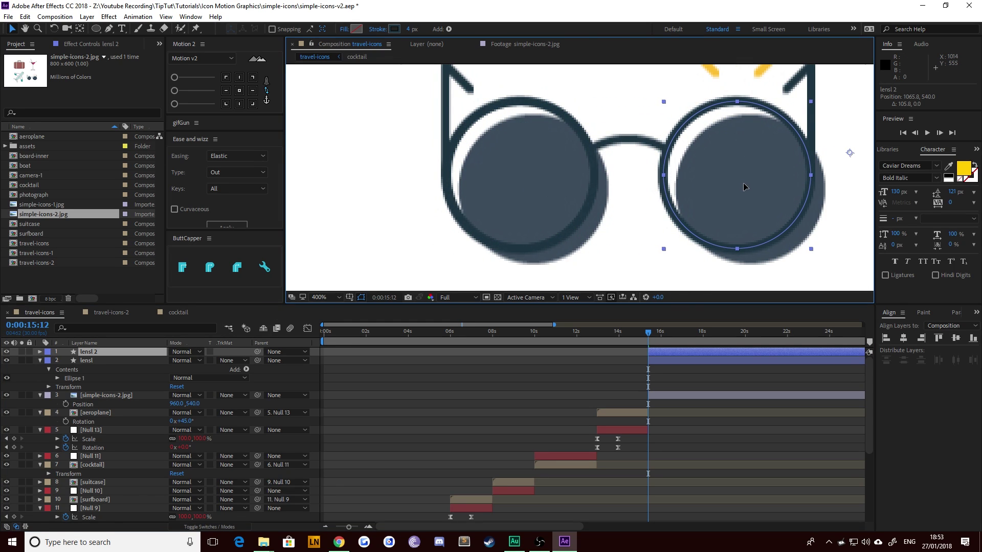
pyautogui.press('Return')
pyautogui.write('len')
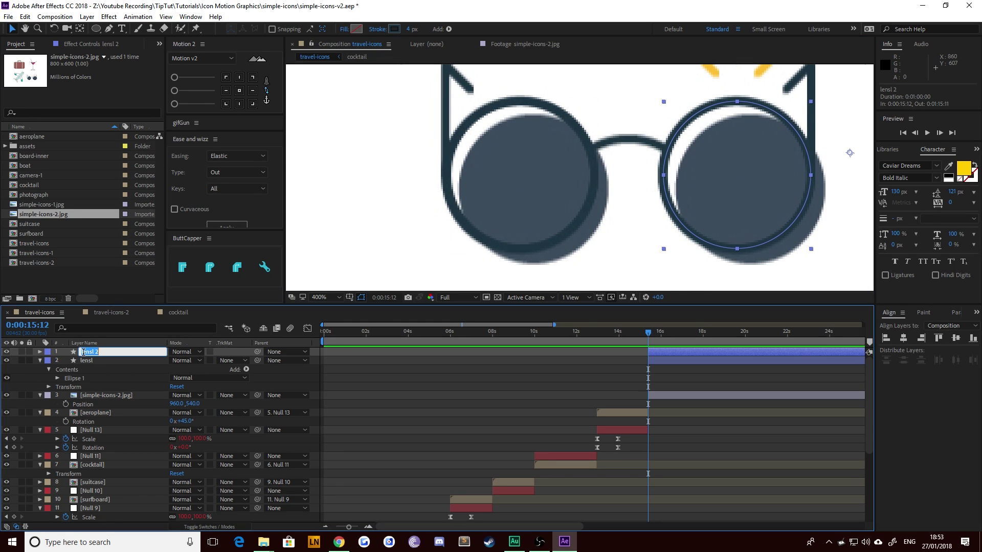
pyautogui.press('Return')
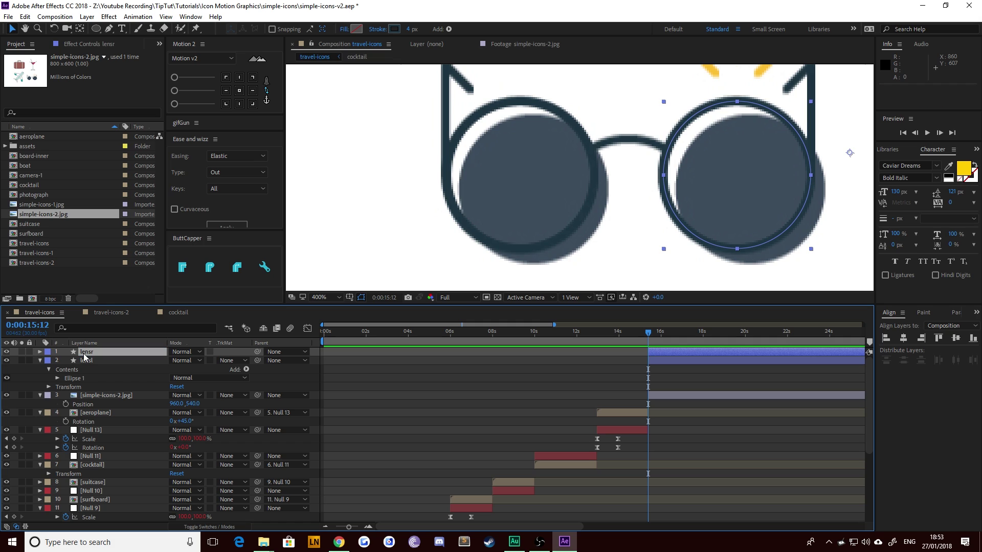
pyautogui.keyDown('shift'); pyautogui.click(92, 360); pyautogui.keyUp('shift')
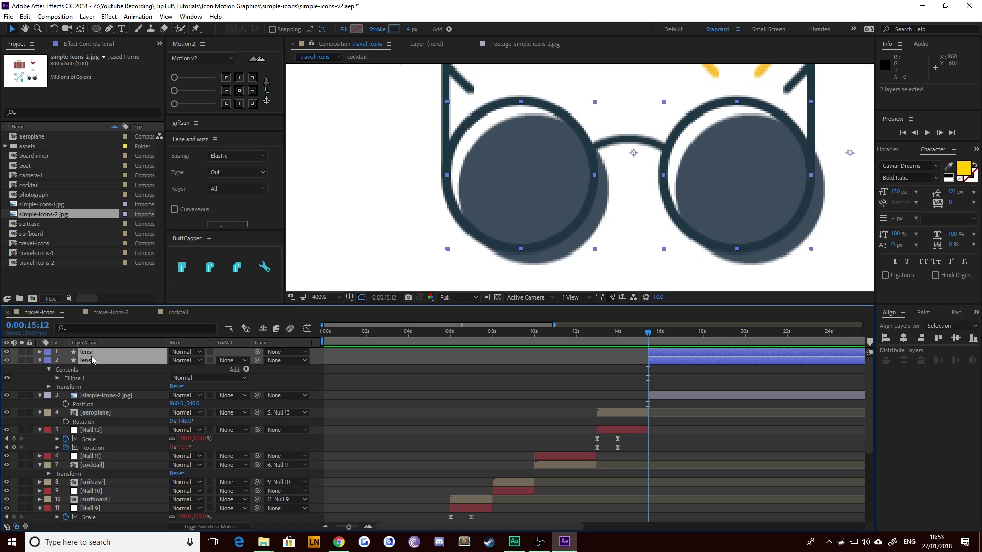
pyautogui.hotkey('ctrl', 'd')
# Step: Move the duplicate lenses below the originals, shift them slightly right and remove their stroke
pyautogui.moveTo(89, 353); pyautogui.dragTo(92, 409)
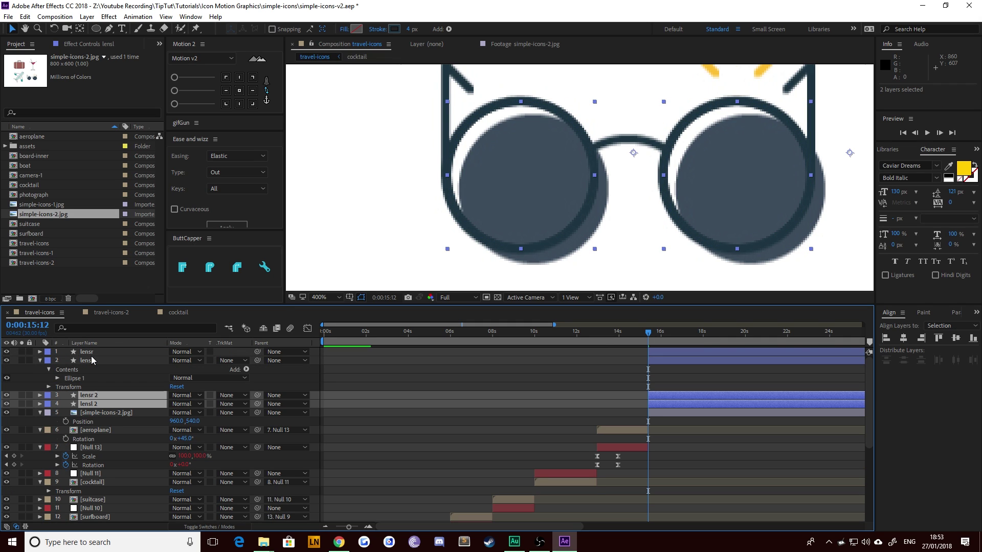
pyautogui.moveTo(501, 177); pyautogui.dragTo(533, 169)
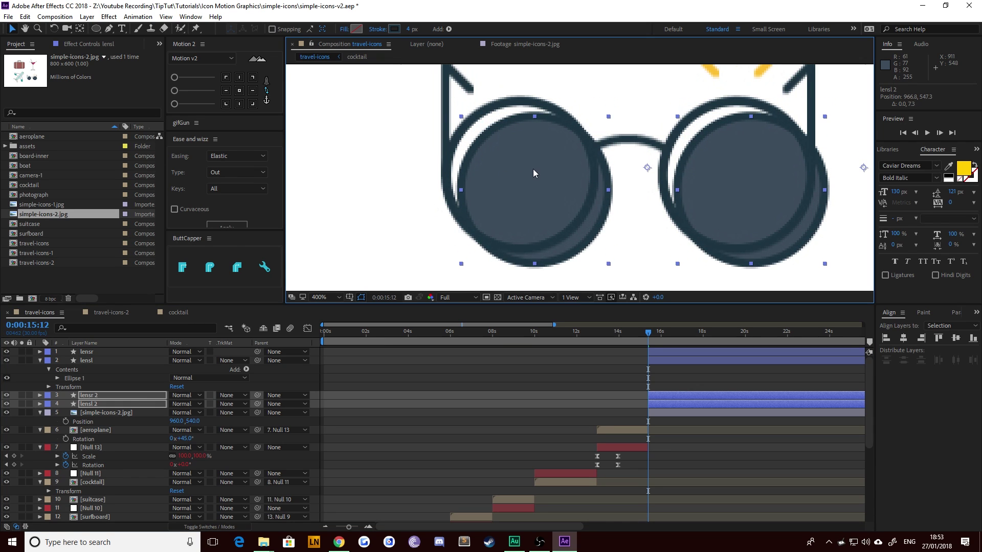
pyautogui.keyDown('alt'); pyautogui.click(394, 32); pyautogui.keyUp('alt')
pyautogui.keyDown('alt'); pyautogui.click(397, 32); pyautogui.keyUp('alt')
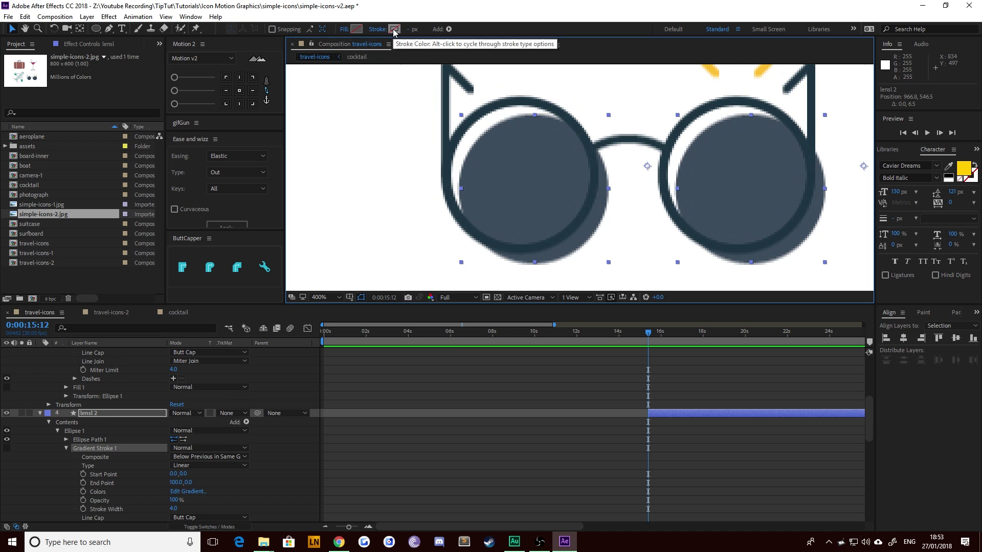
pyautogui.hotkey('shift', 'Down')
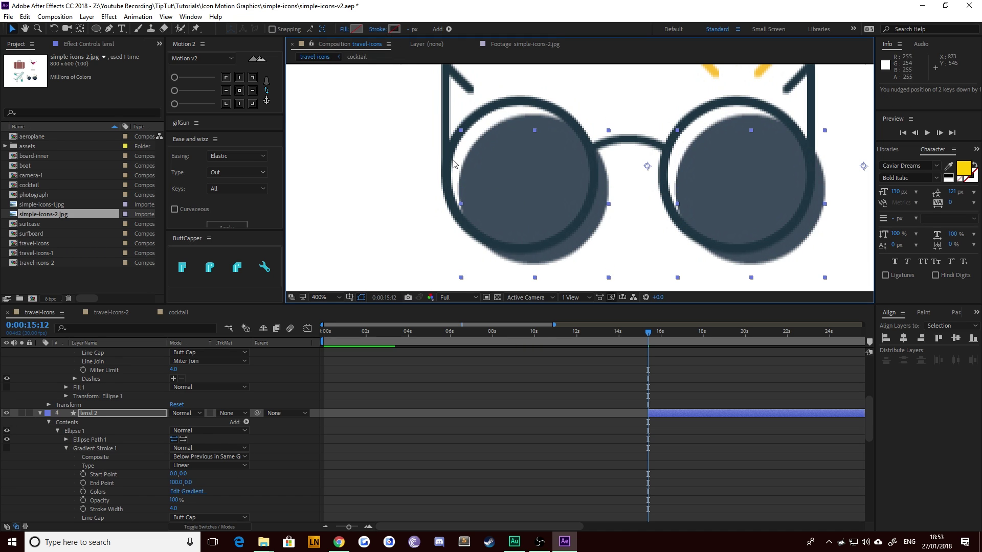
# Step: Fill the duplicate lenses with the sampled dark lens colour 3D4D5C
pyautogui.click(356, 29)
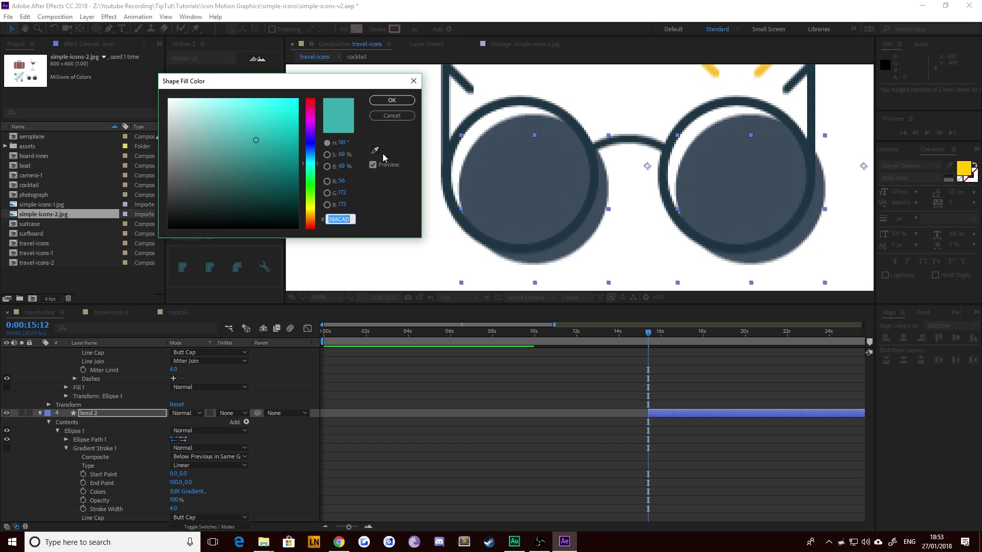
pyautogui.click(376, 151)
pyautogui.click(524, 120)
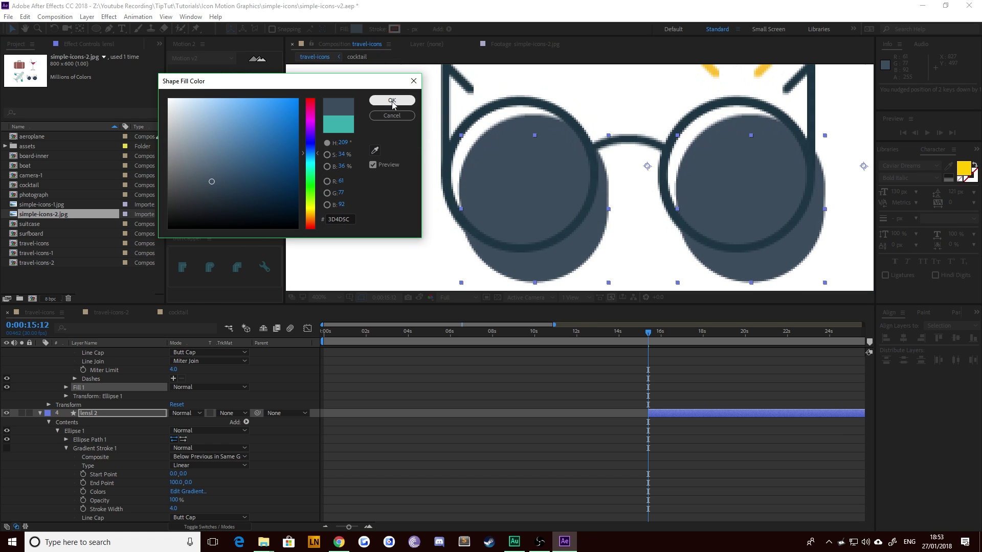
pyautogui.click(392, 101)
pyautogui.hotkey('shift', 'Up')
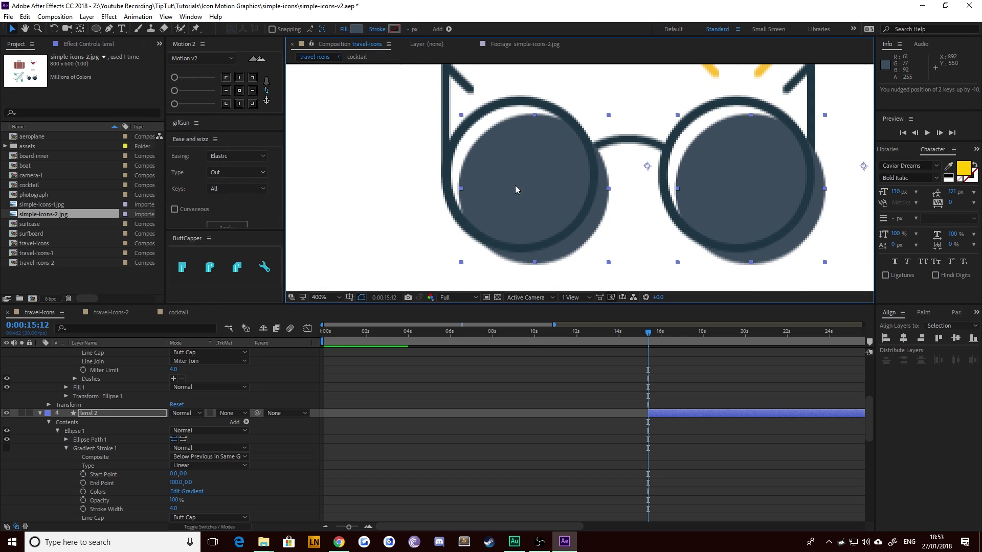
pyautogui.click(343, 154)
# Step: Pan the view, collapse layer properties and select the lensl layer
pyautogui.press('h')
pyautogui.moveTo(496, 144); pyautogui.dragTo(408, 201)
pyautogui.press('v')
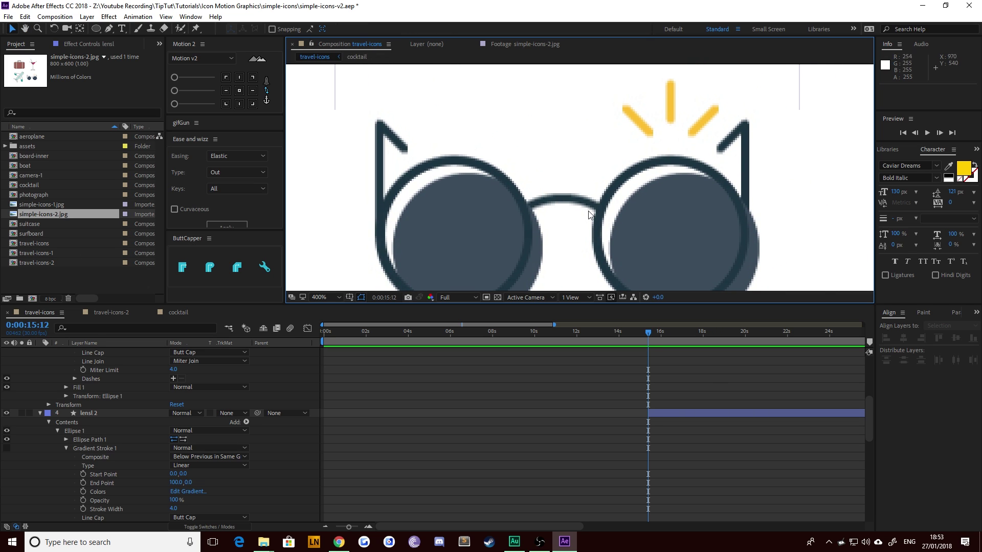
pyautogui.click(119, 413)
pyautogui.scroll(-2, 128, 397)
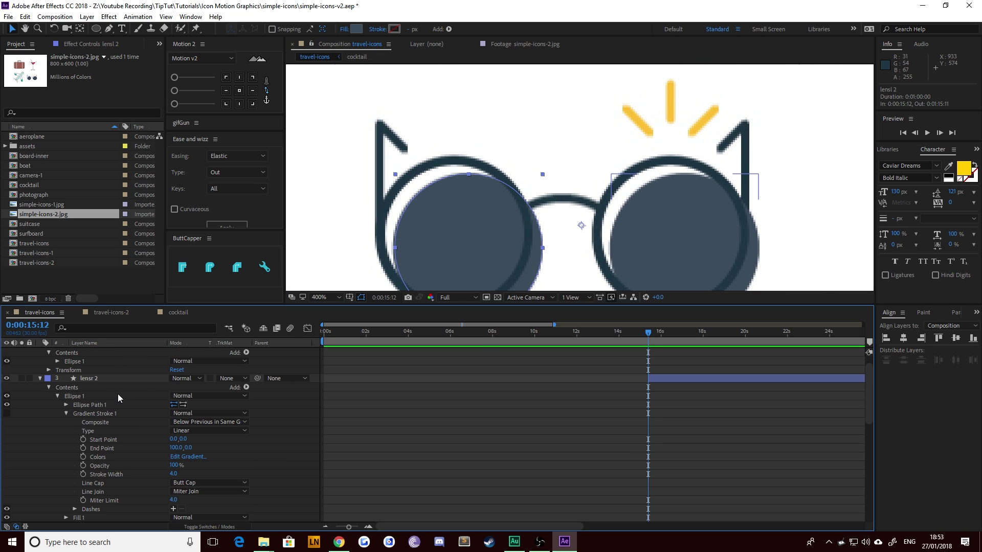
pyautogui.press('u')
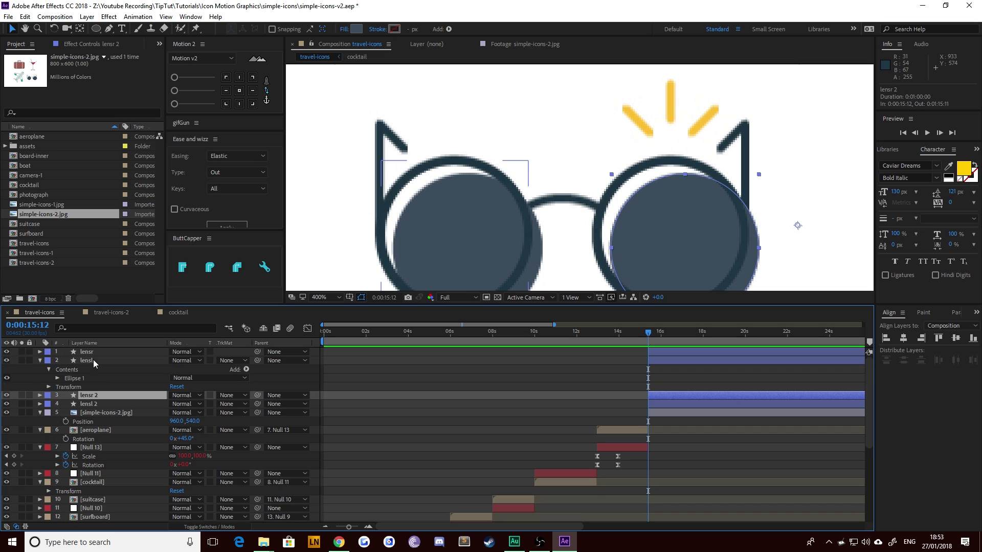
pyautogui.click(97, 361)
pyautogui.click(85, 353)
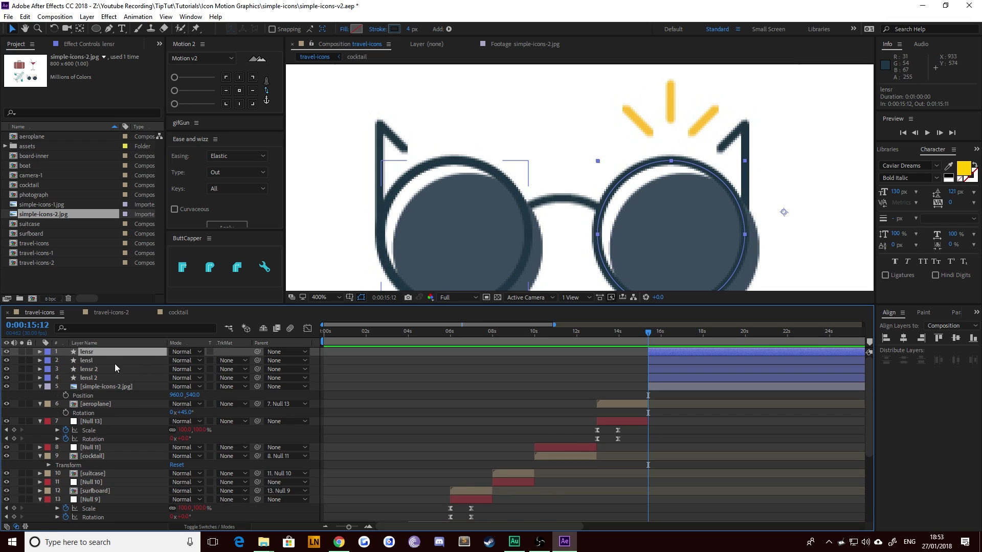
pyautogui.click(86, 360)
# Step: Duplicate lensl as bridge, place it between the lenses and hide lensr 2
pyautogui.hotkey('ctrl', 'd')
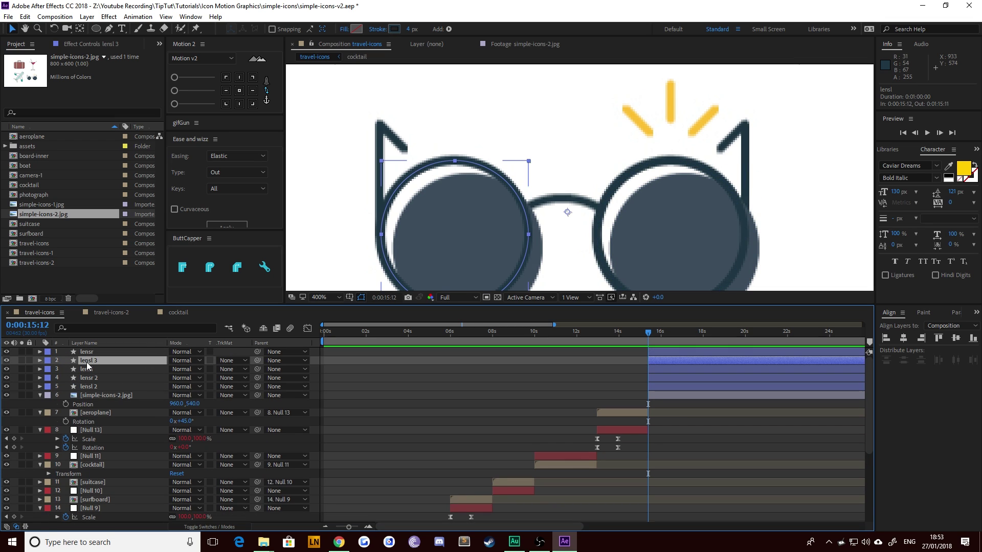
pyautogui.press('Return')
pyautogui.write('badge')
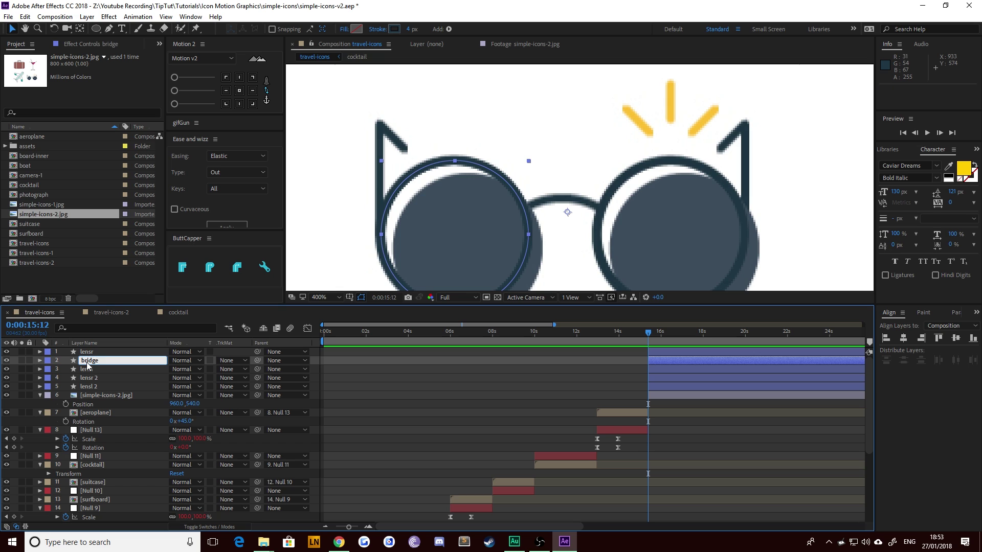
pyautogui.press('Return')
pyautogui.hotkey('ctrl', '[')
pyautogui.hotkey('ctrl', '[')
pyautogui.hotkey('ctrl', '[')
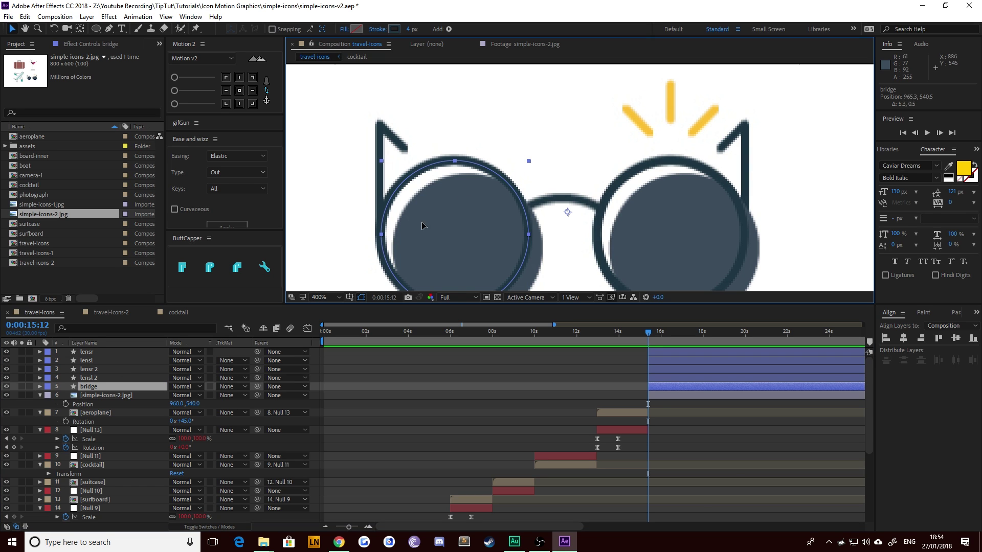
pyautogui.moveTo(421, 222); pyautogui.dragTo(514, 257)
pyautogui.click(6, 369)
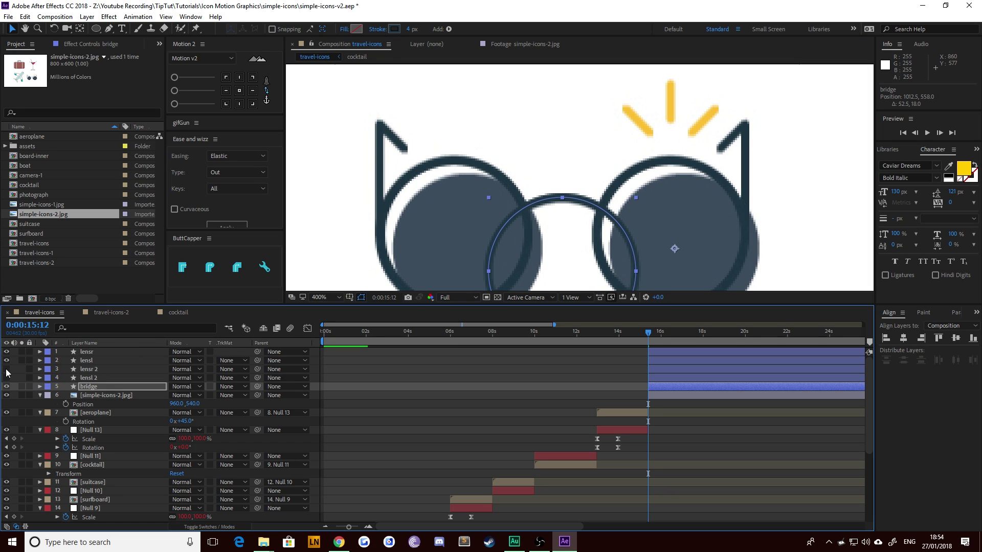
pyautogui.click(65, 370)
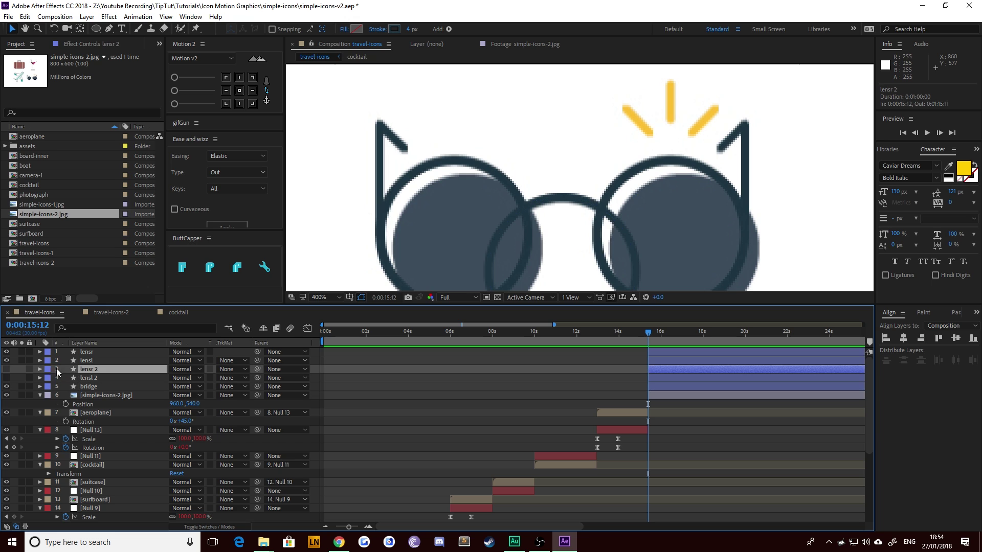
# Step: Add Trim Paths to the bridge circle with End 17% and Offset -28°
pyautogui.click(76, 387)
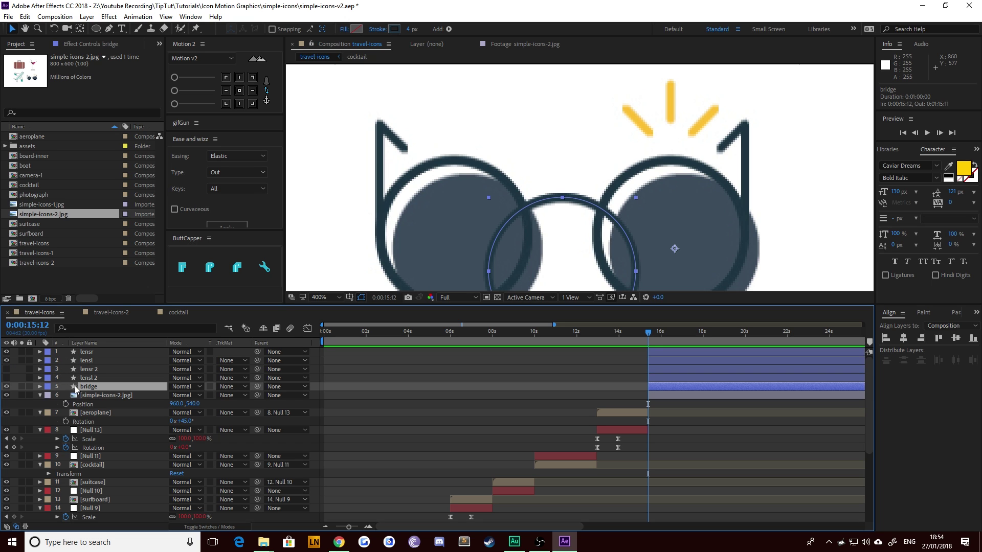
pyautogui.click(40, 386)
pyautogui.click(247, 396)
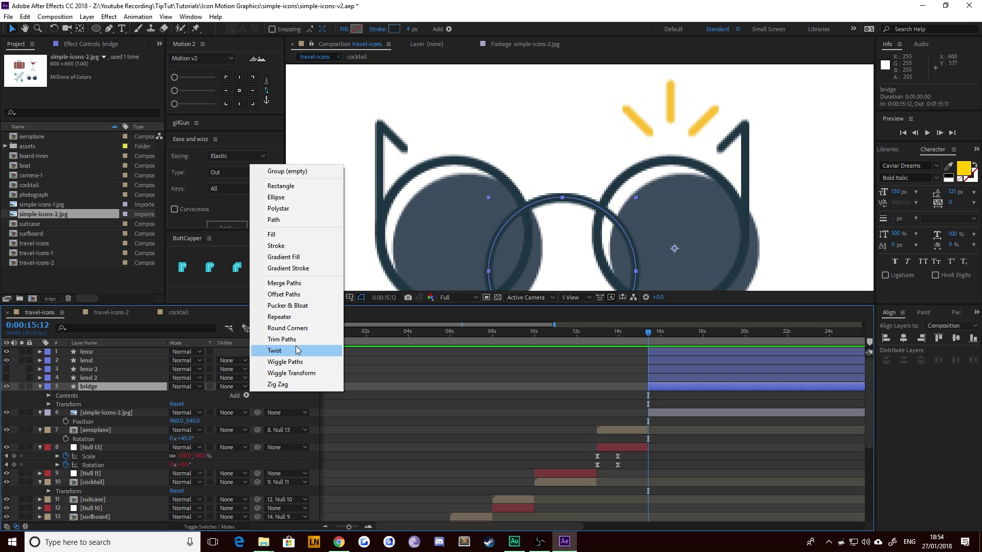
pyautogui.click(294, 343)
pyautogui.click(57, 413)
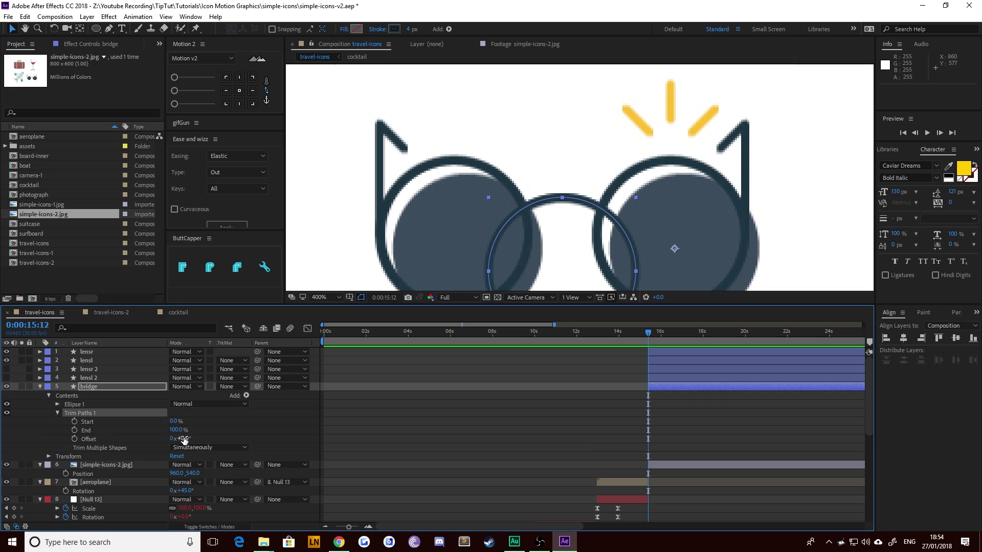
pyautogui.moveTo(175, 430); pyautogui.dragTo(120, 431)
pyautogui.press('space')
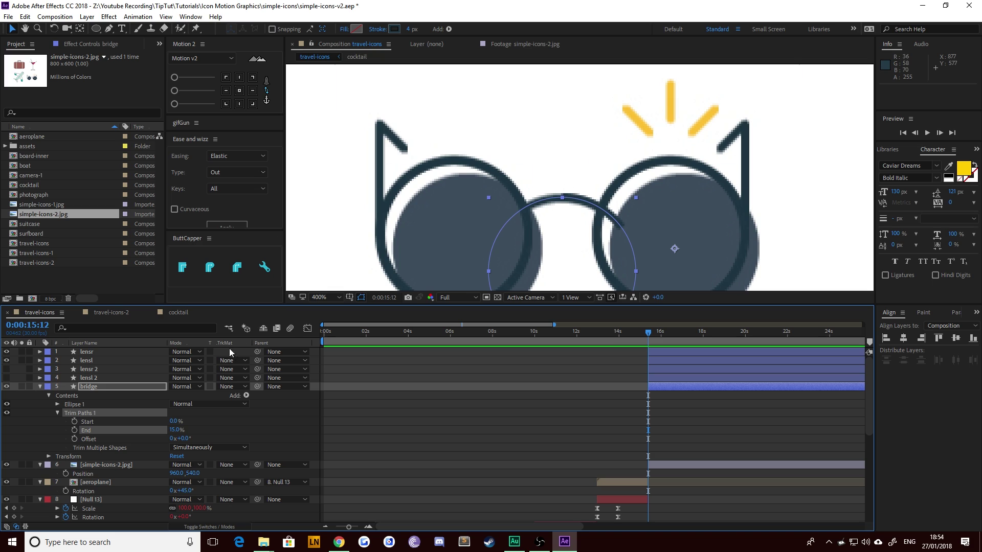
pyautogui.moveTo(182, 439); pyautogui.dragTo(175, 440)
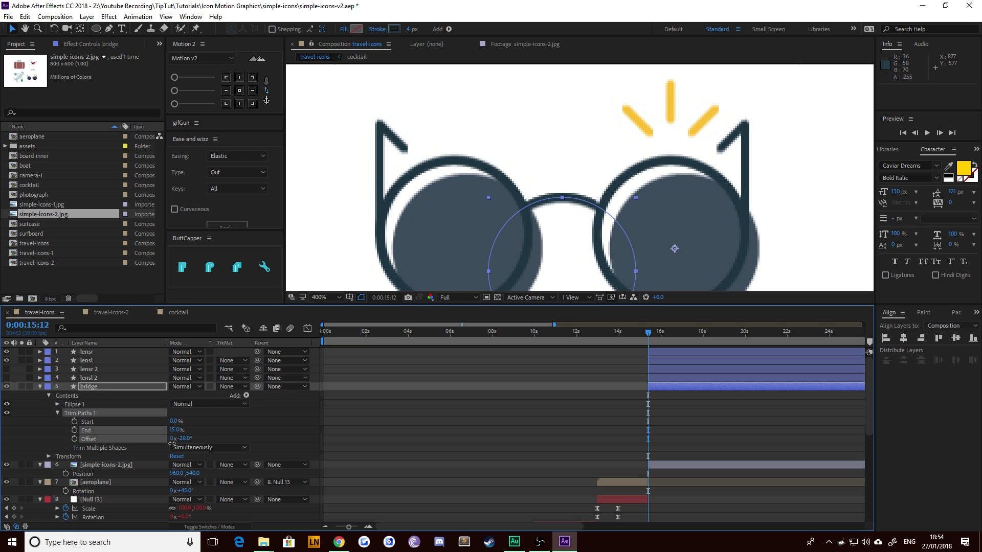
pyautogui.press('space')
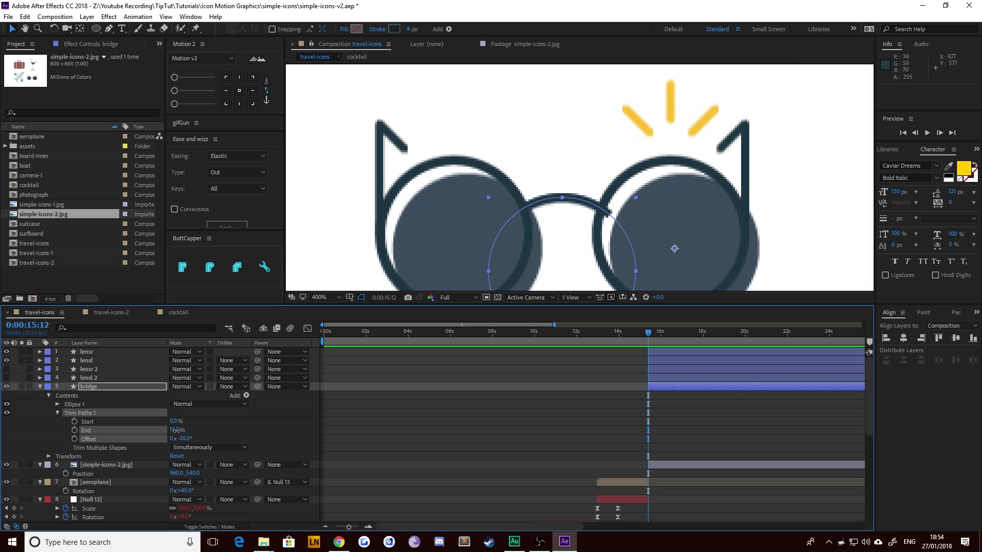
pyautogui.moveTo(173, 430); pyautogui.dragTo(174, 430)
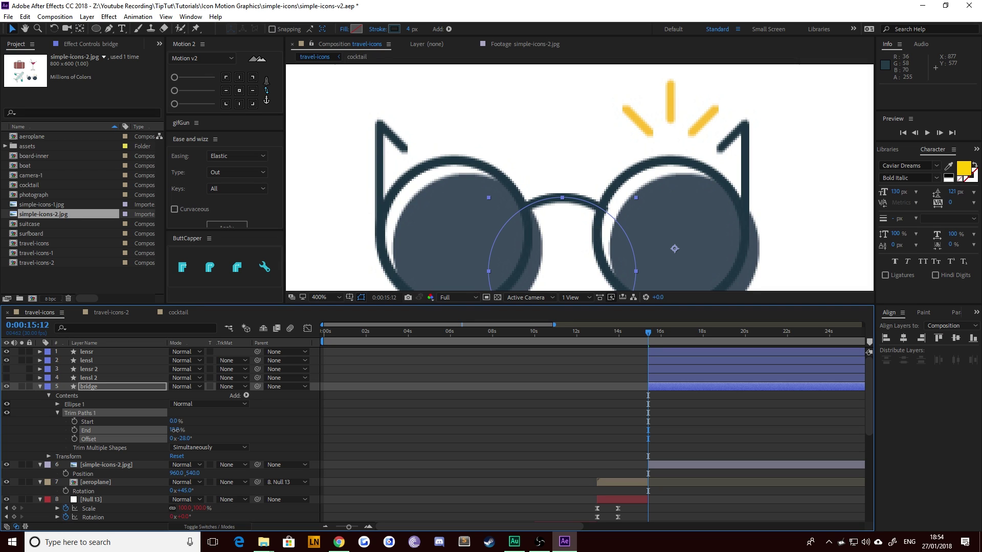
# Step: Collapse the bridge properties, zoom out, select the image layer and show lensr 2 again
pyautogui.click(99, 386)
pyautogui.press('u')
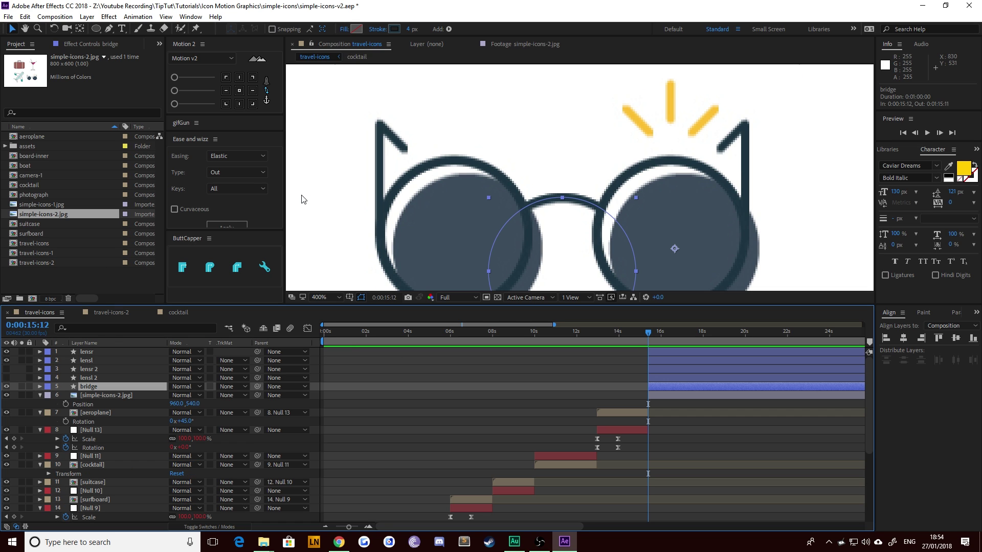
pyautogui.click(300, 197)
pyautogui.scroll(-2, 570, 153)
pyautogui.press('v')
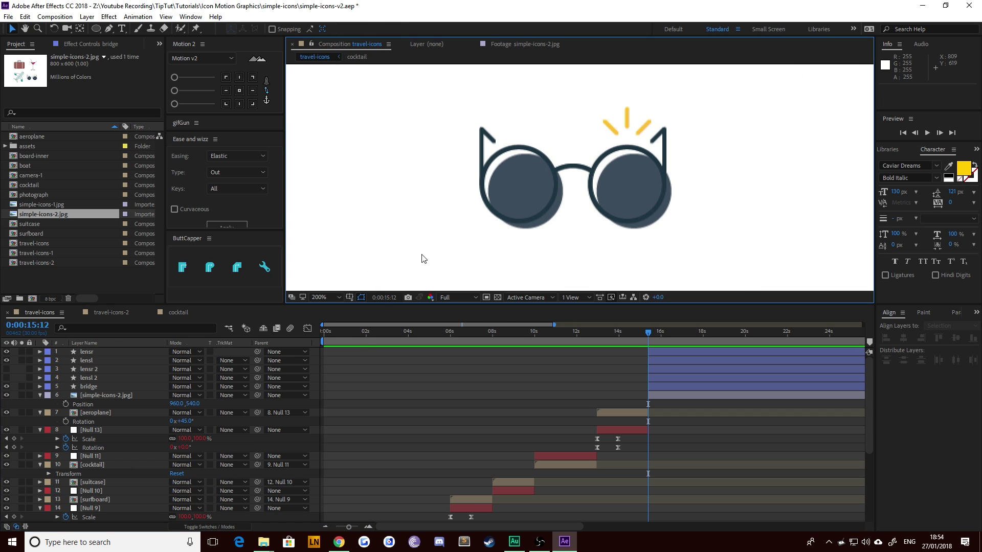
pyautogui.scroll(2, 480, 205)
pyautogui.click(351, 191)
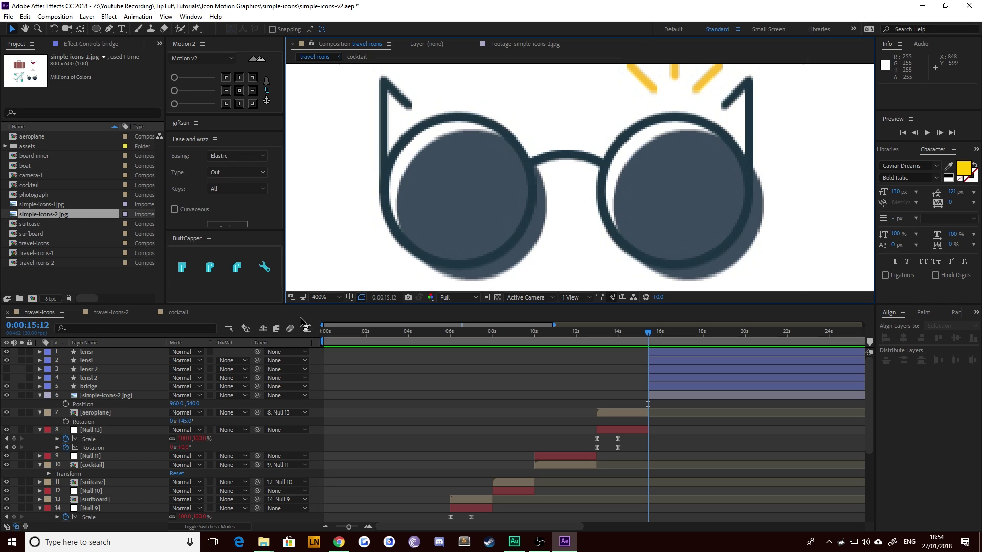
pyautogui.click(6, 369)
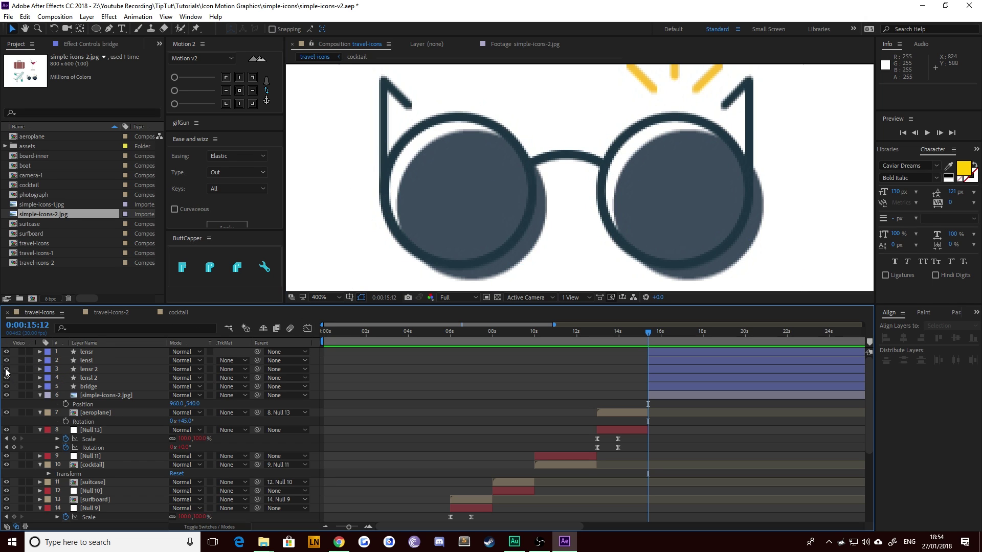
# Step: Trace the left sunglasses arm with a three-point Pen path
pyautogui.click(350, 190)
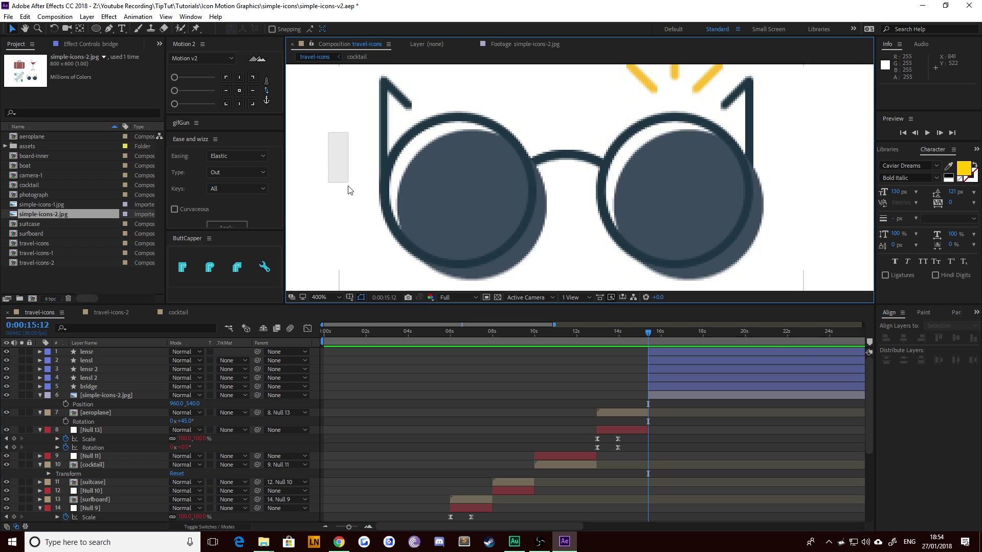
pyautogui.moveTo(321, 114); pyautogui.dragTo(359, 149)
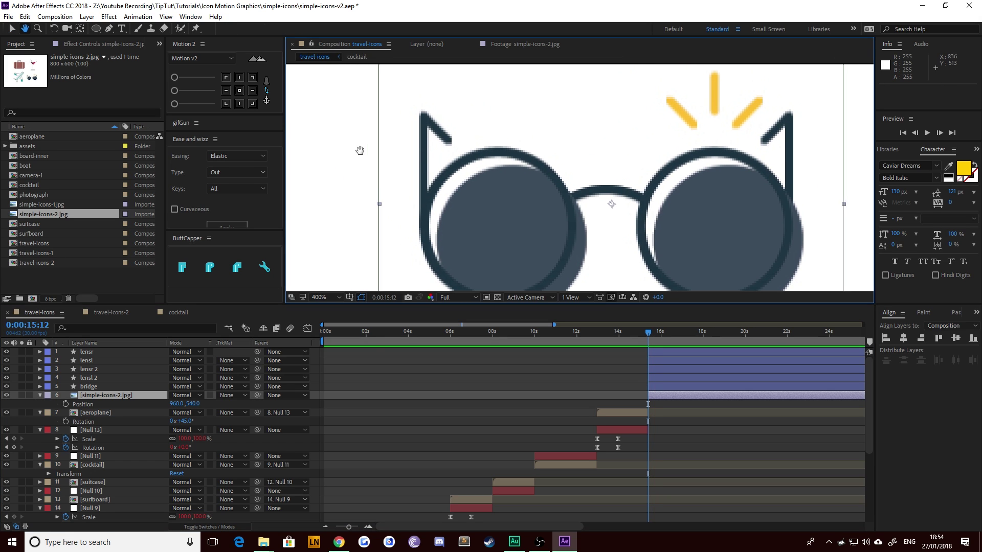
pyautogui.click(109, 28)
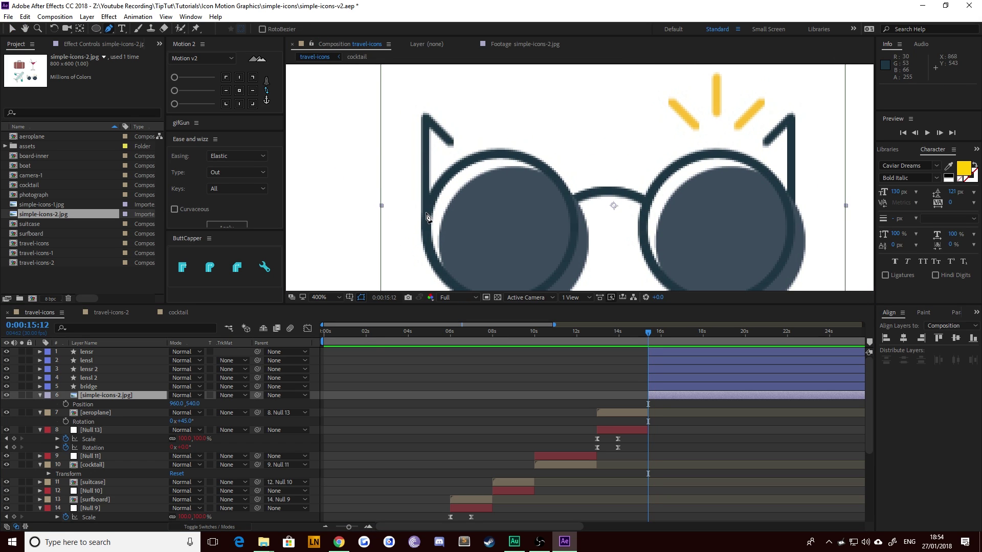
pyautogui.click(453, 361)
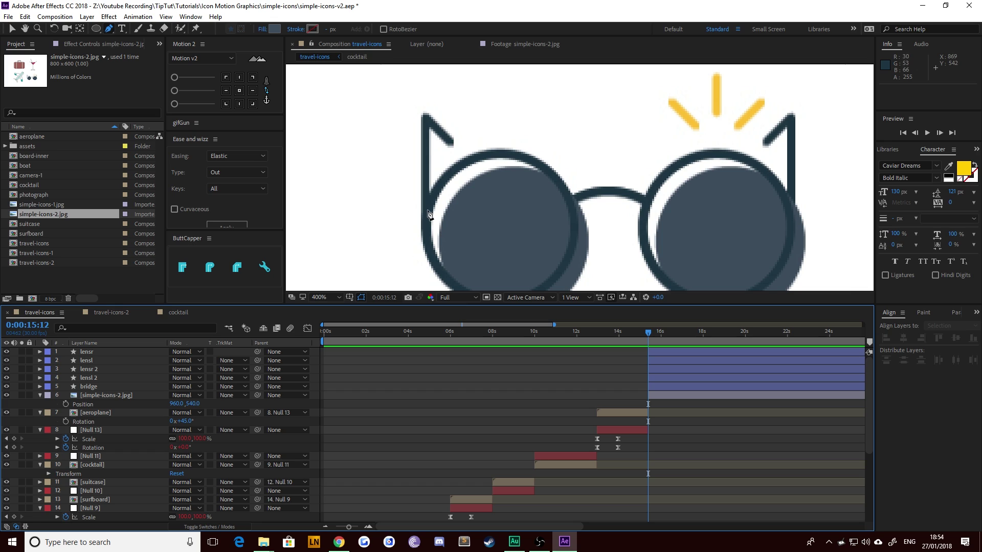
pyautogui.click(426, 216)
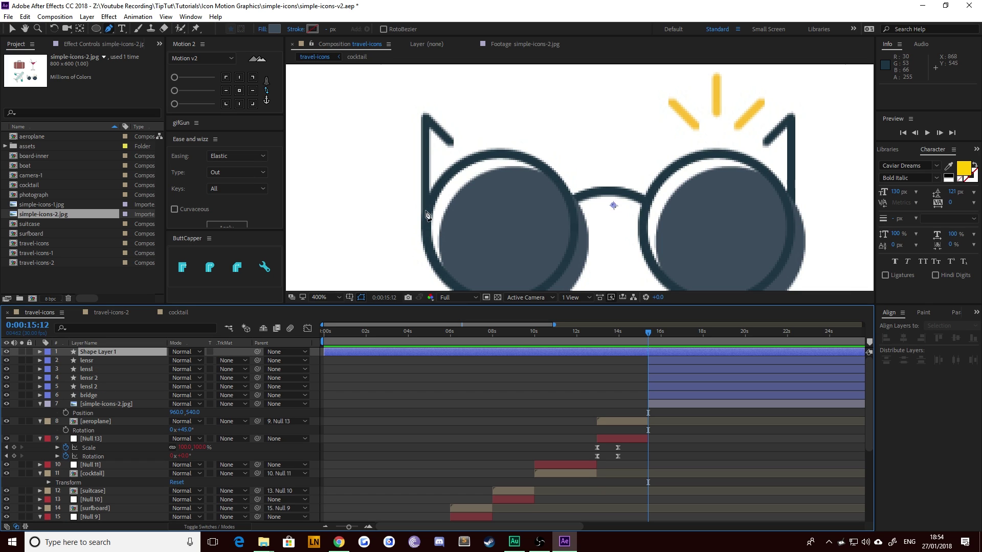
pyautogui.click(425, 119)
pyautogui.click(449, 143)
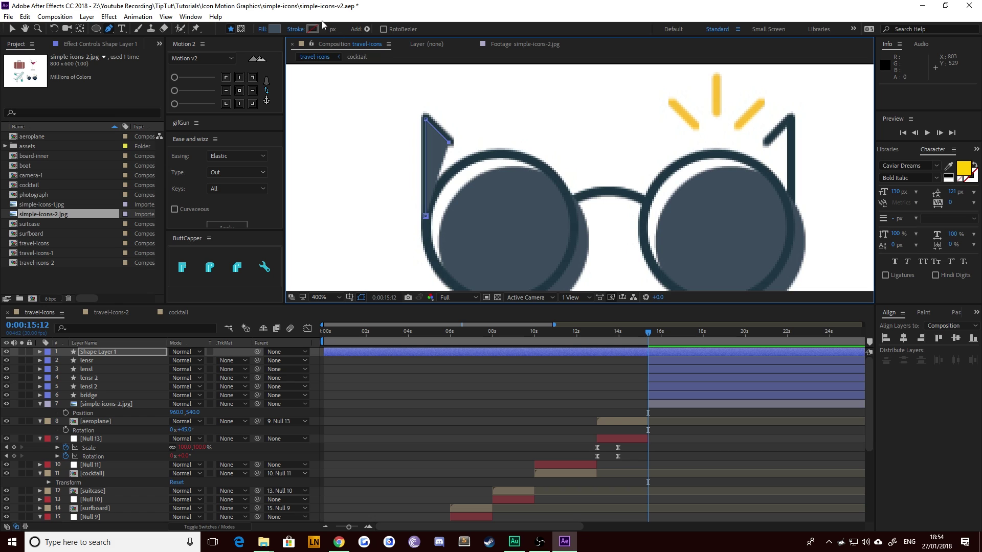
# Step: Give the arm shape no fill and the sampled dark navy stroke 1E3542
pyautogui.keyDown('alt'); pyautogui.click(275, 29); pyautogui.keyUp('alt')
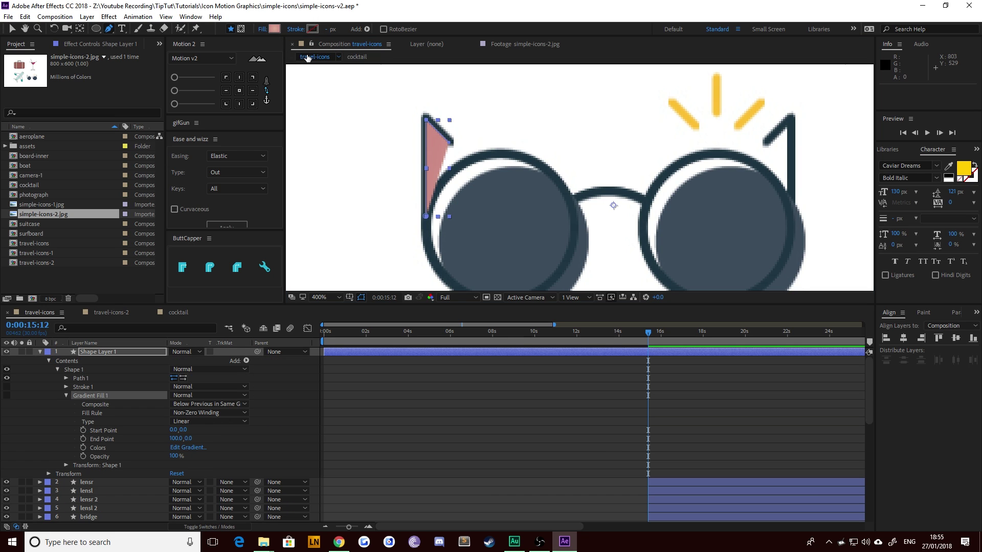
pyautogui.keyDown('alt'); pyautogui.click(275, 30); pyautogui.keyUp('alt')
pyautogui.click(311, 29)
pyautogui.click(375, 150)
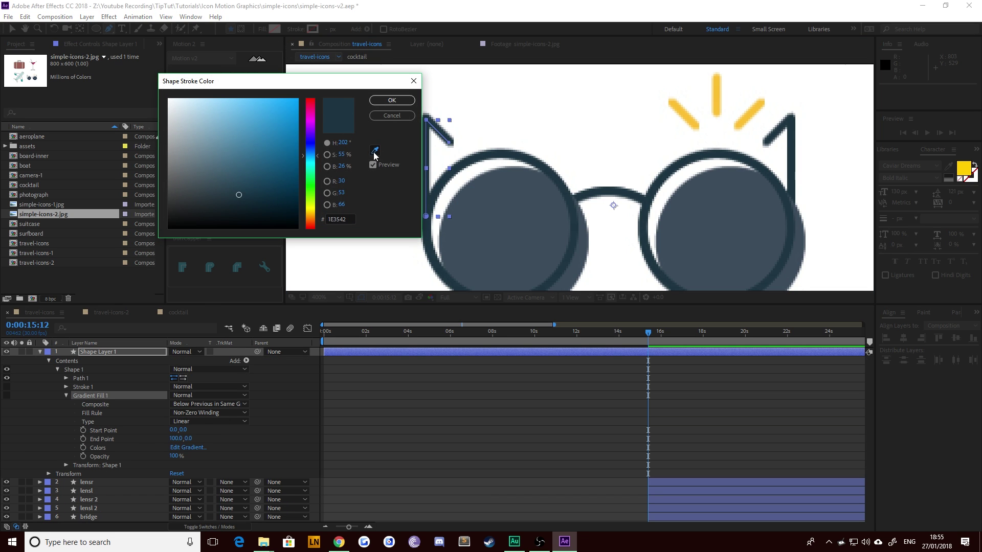
pyautogui.click(501, 150)
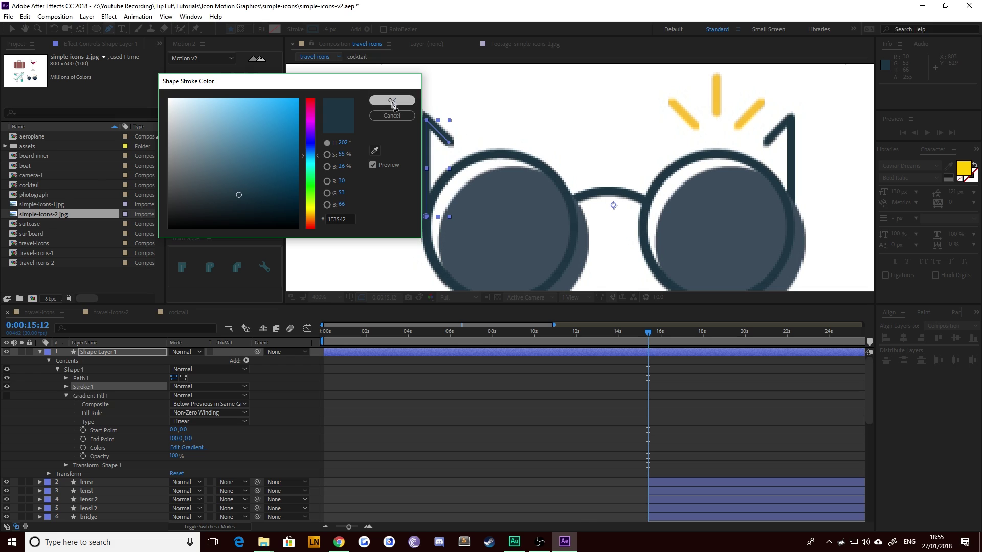
pyautogui.click(392, 100)
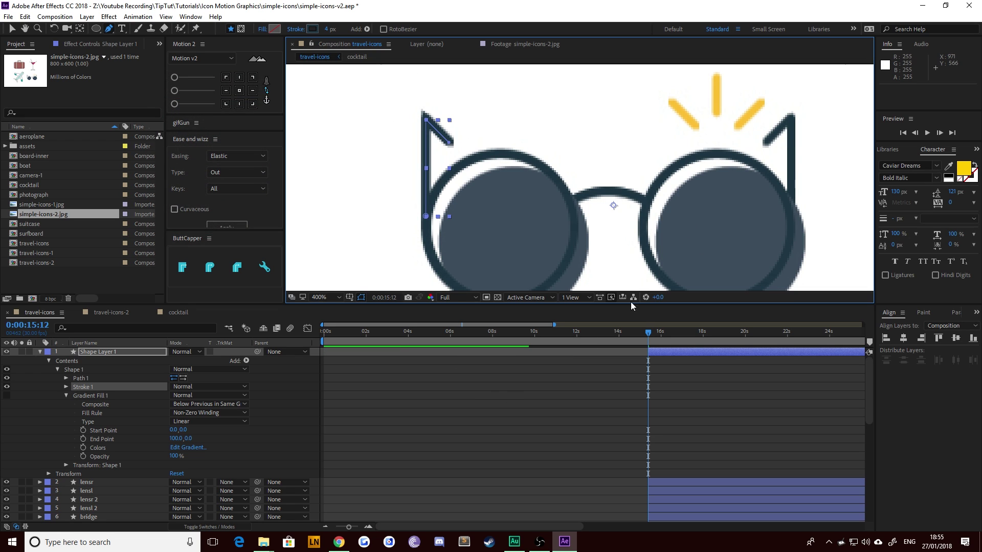
# Step: Rename Shape Layer 1 to armL
pyautogui.press('u')
pyautogui.press('v')
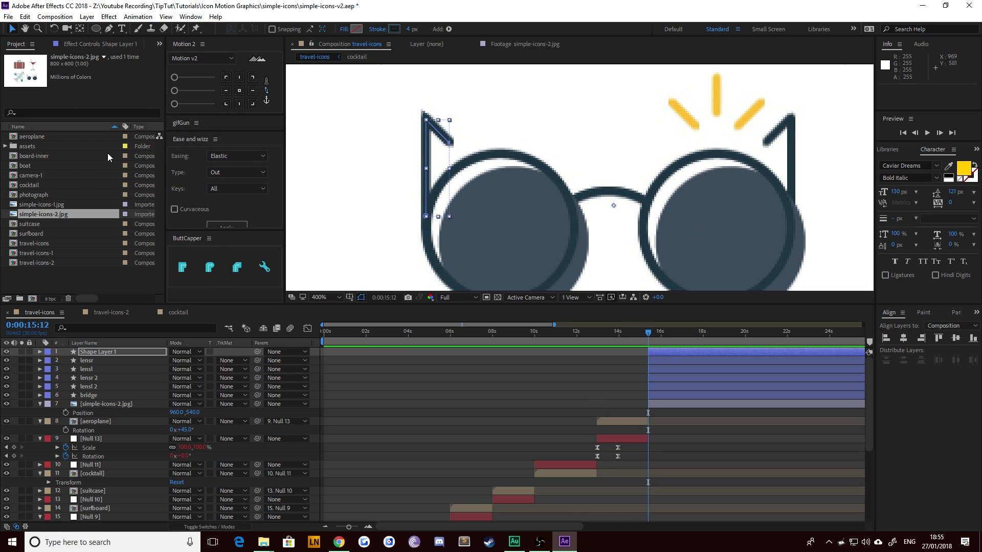
pyautogui.click(116, 351)
pyautogui.write('armL')
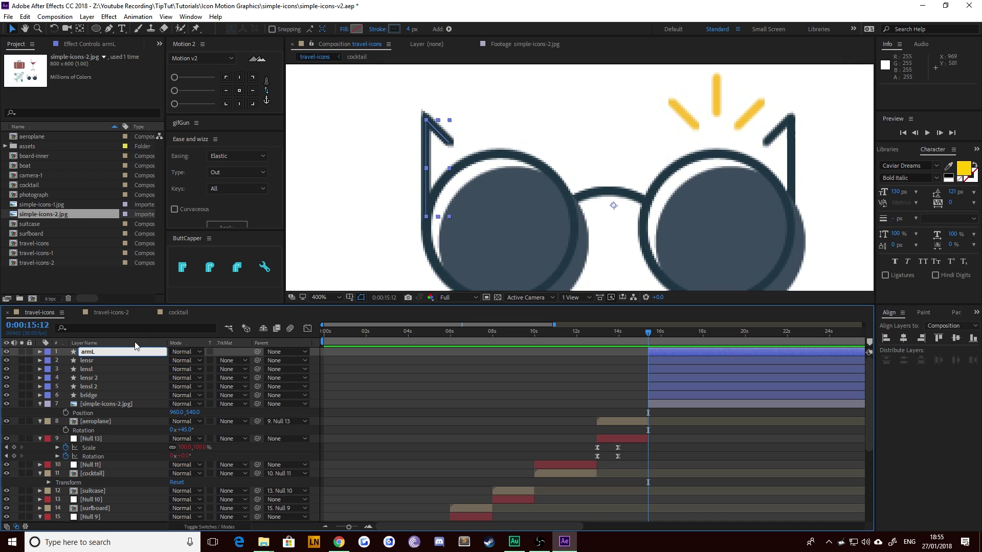
pyautogui.press('Return')
# Step: Duplicate armL as armR, flip it horizontally and line it up with the right arm
pyautogui.hotkey('ctrl', 'd')
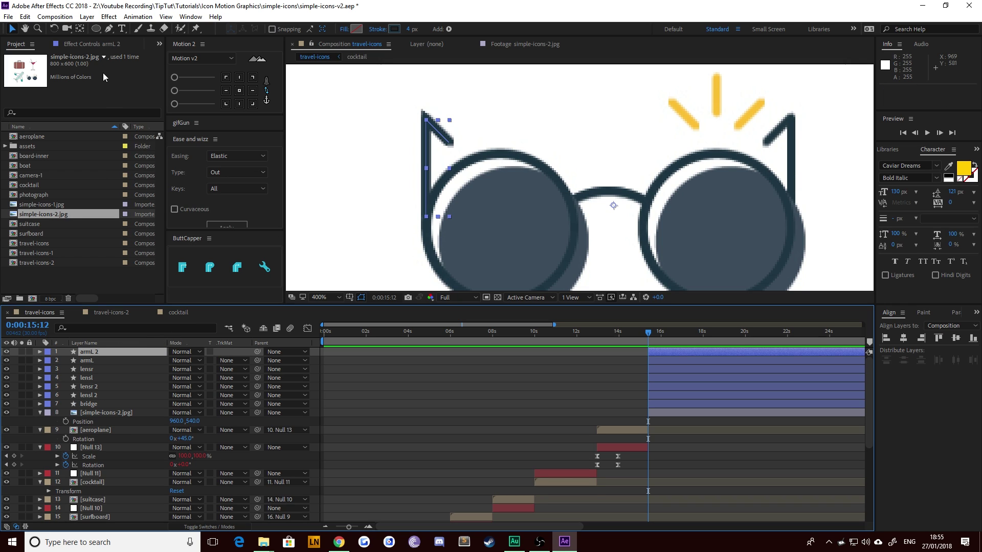
pyautogui.press('Return')
pyautogui.write('a')
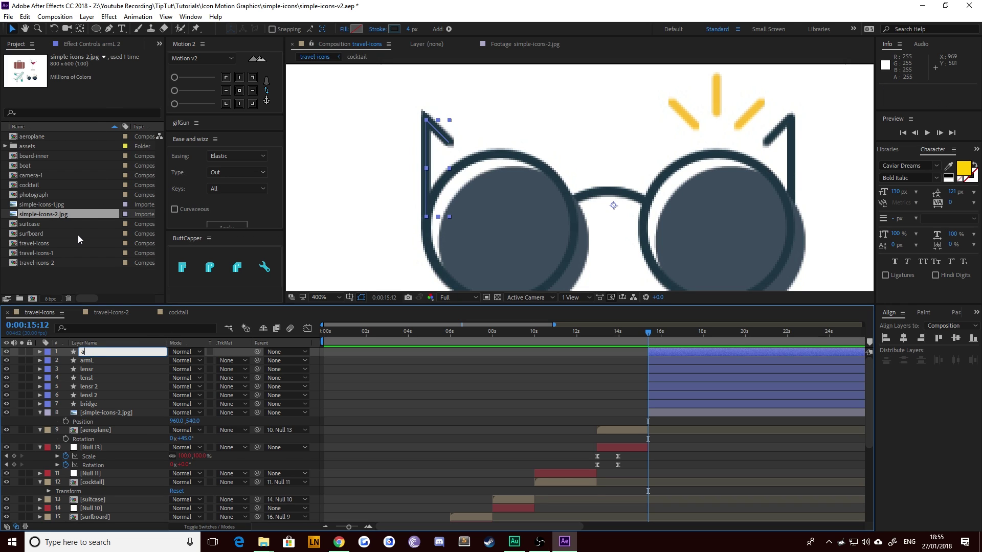
pyautogui.write('rmR')
pyautogui.press('Return')
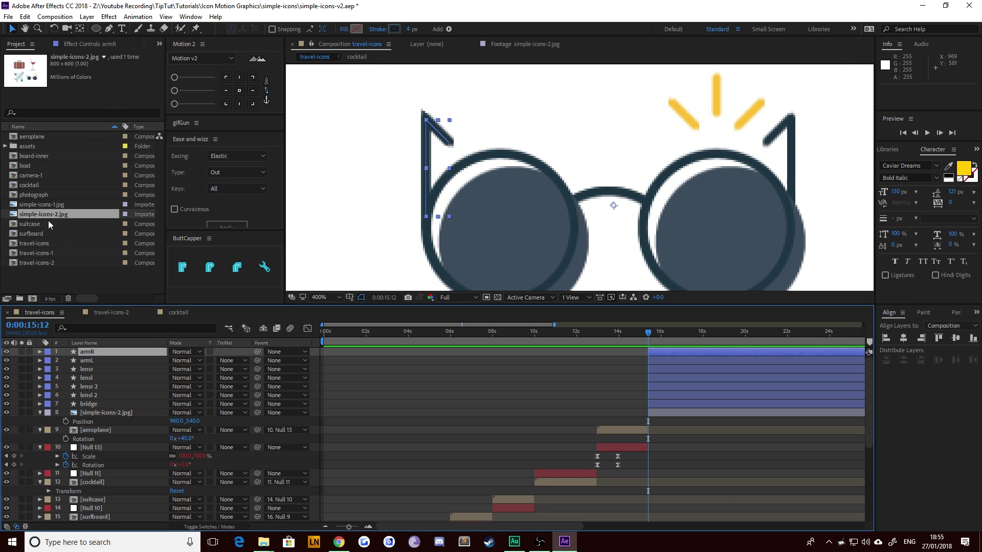
pyautogui.rightClick(427, 145)
pyautogui.moveTo(468, 148)
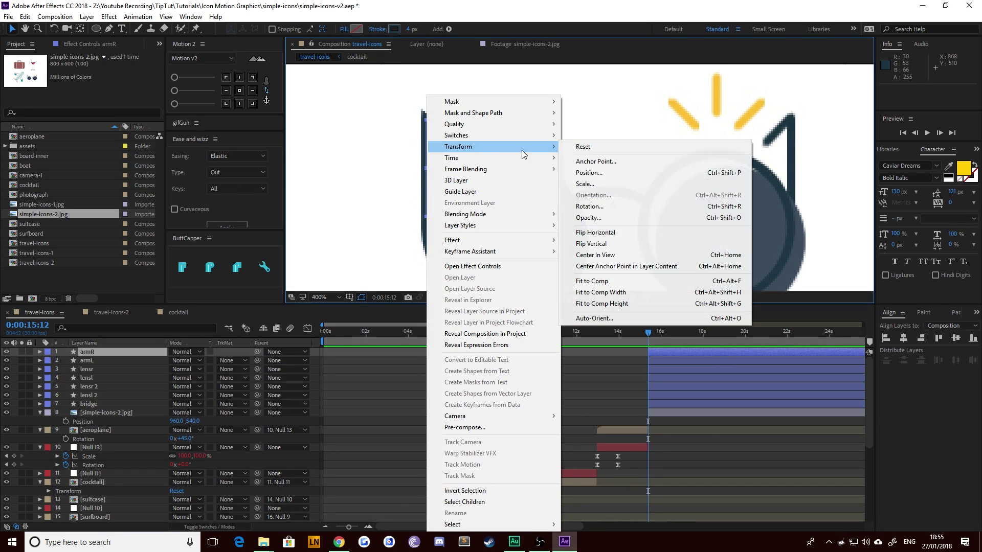
pyautogui.click(603, 233)
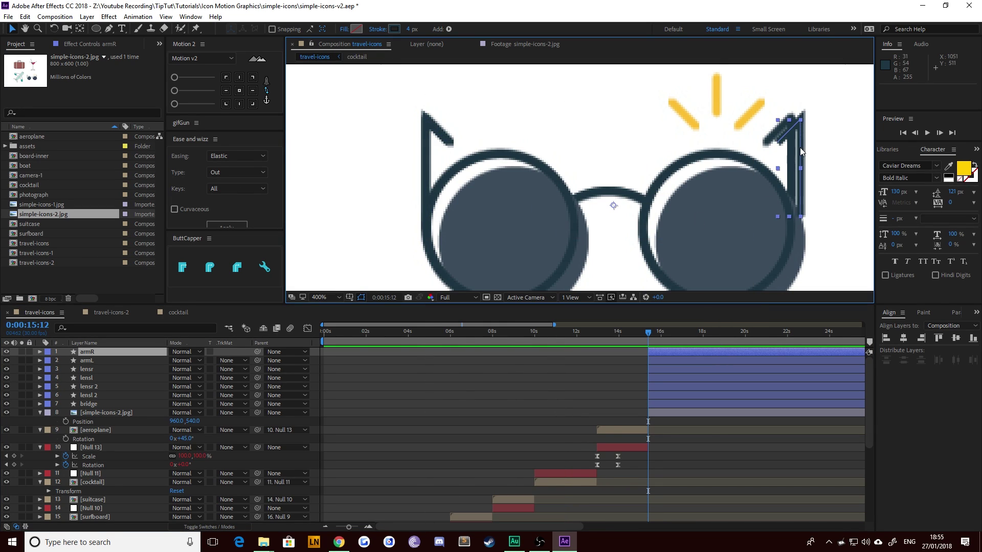
pyautogui.moveTo(800, 147); pyautogui.dragTo(790, 153)
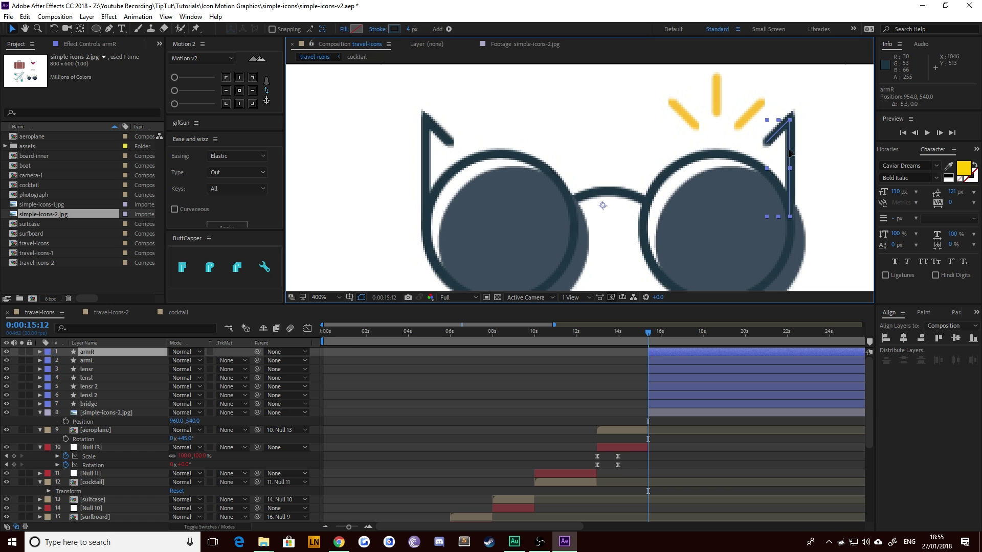
pyautogui.click(828, 162)
pyautogui.moveTo(661, 99); pyautogui.dragTo(625, 219)
pyautogui.scroll(1, 503, 194)
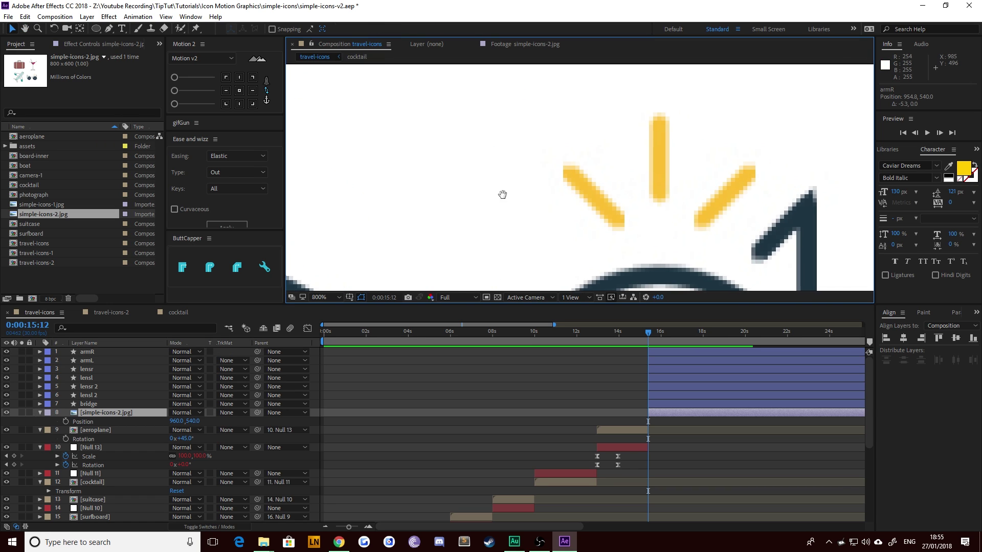
# Step: Set up the Pen tool with a yellow FBC033 stroke sampled from the sun
pyautogui.moveTo(503, 195); pyautogui.dragTo(410, 169)
pyautogui.click(525, 377)
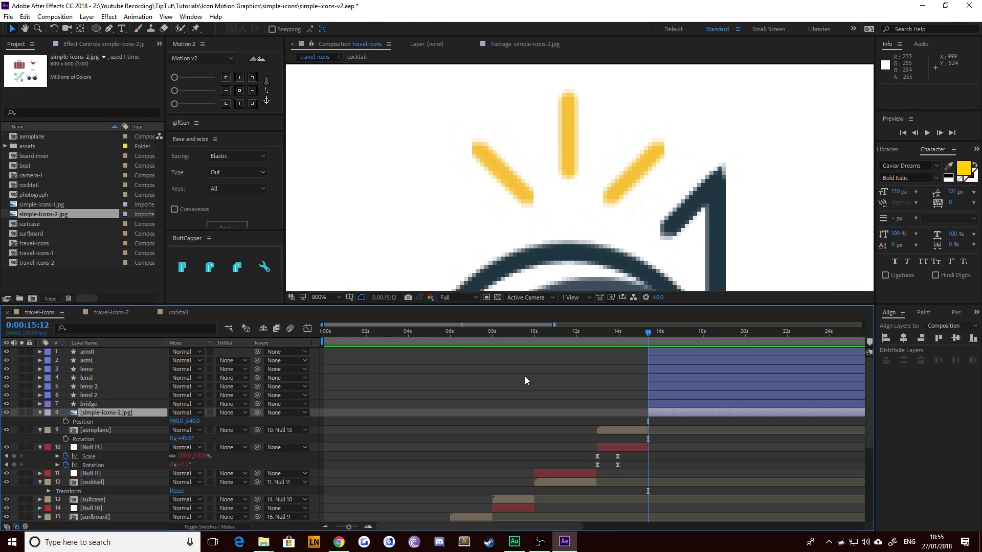
pyautogui.click(109, 29)
pyautogui.click(313, 29)
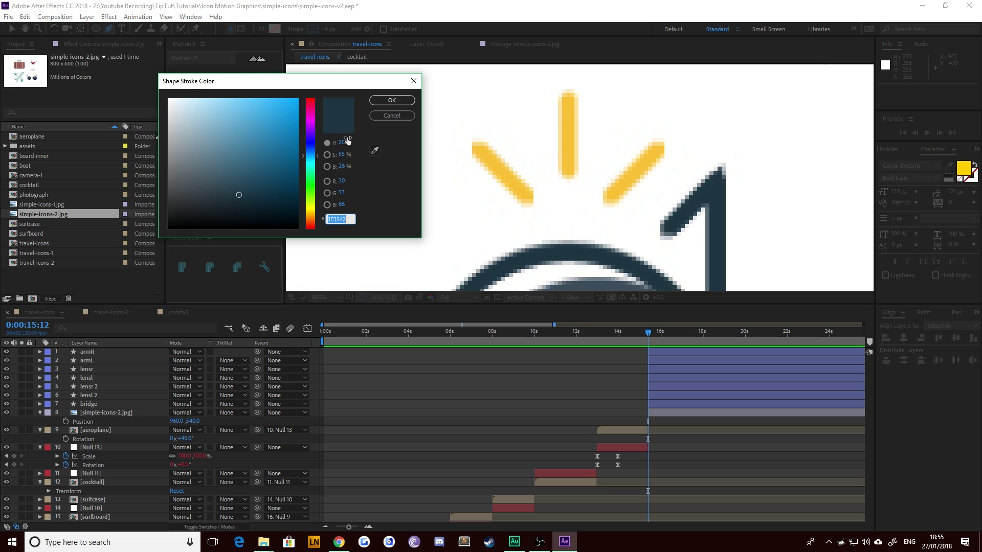
pyautogui.click(375, 151)
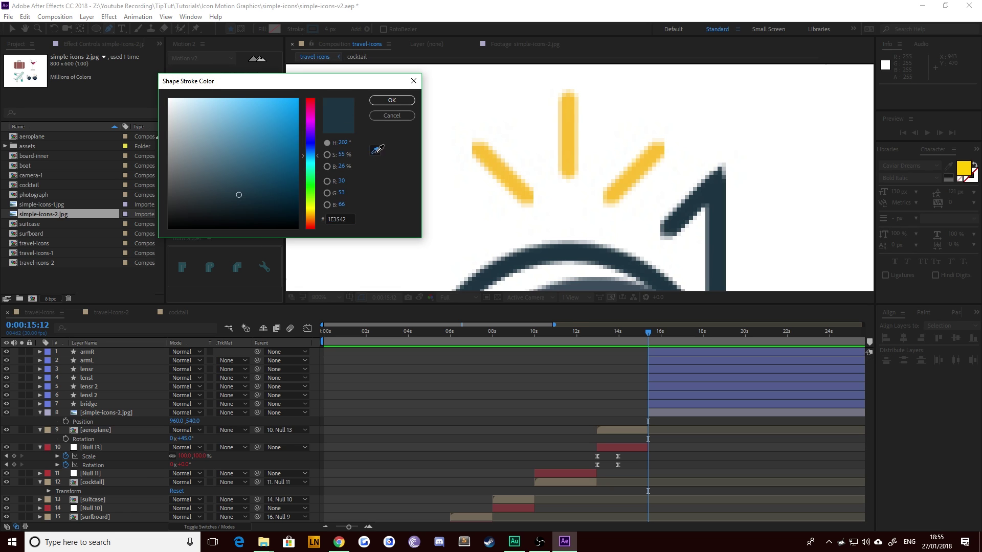
pyautogui.click(403, 104)
# Step: Draw the three sun ray lines above the right lens as separate shape layers
pyautogui.click(529, 197)
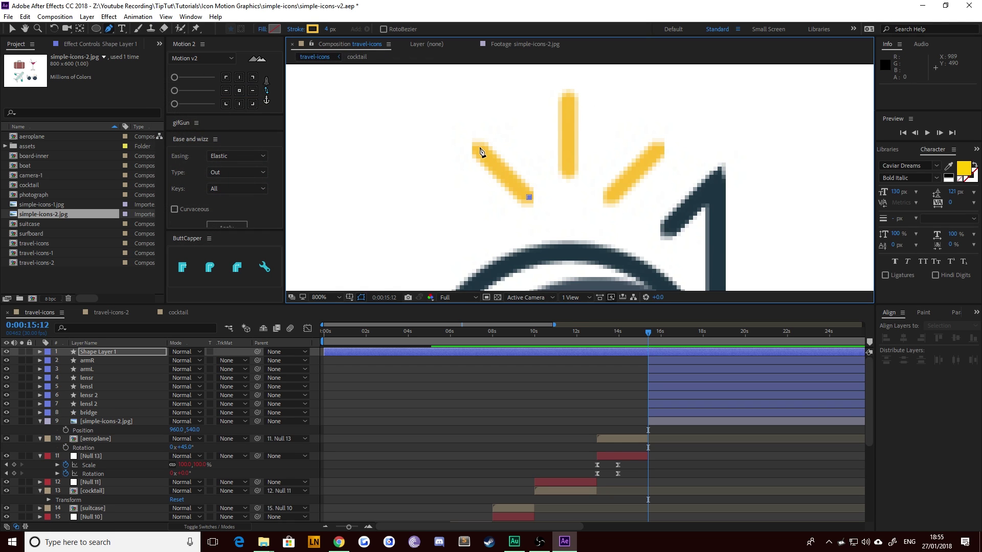
pyautogui.hotkey('ctrl', 'z')
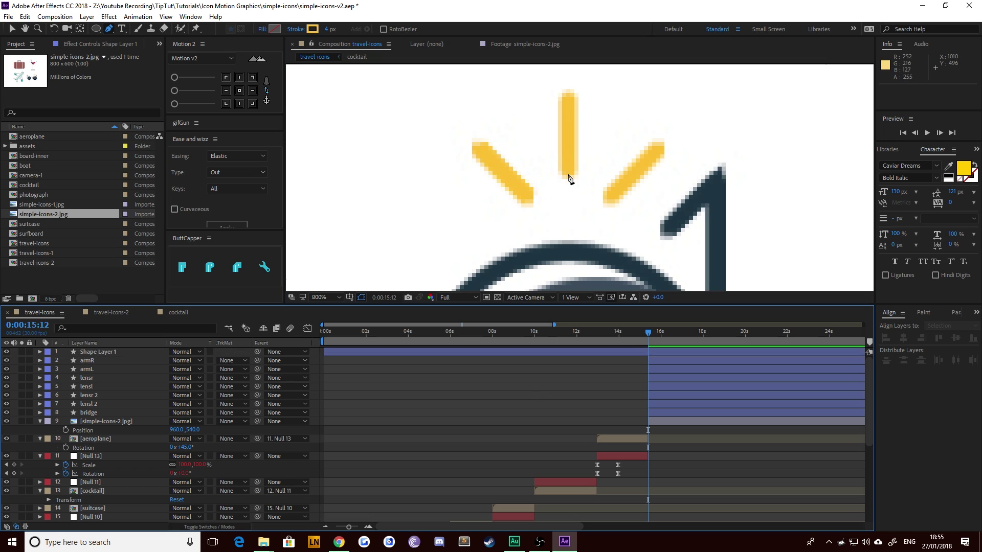
pyautogui.click(568, 173)
pyautogui.click(567, 96)
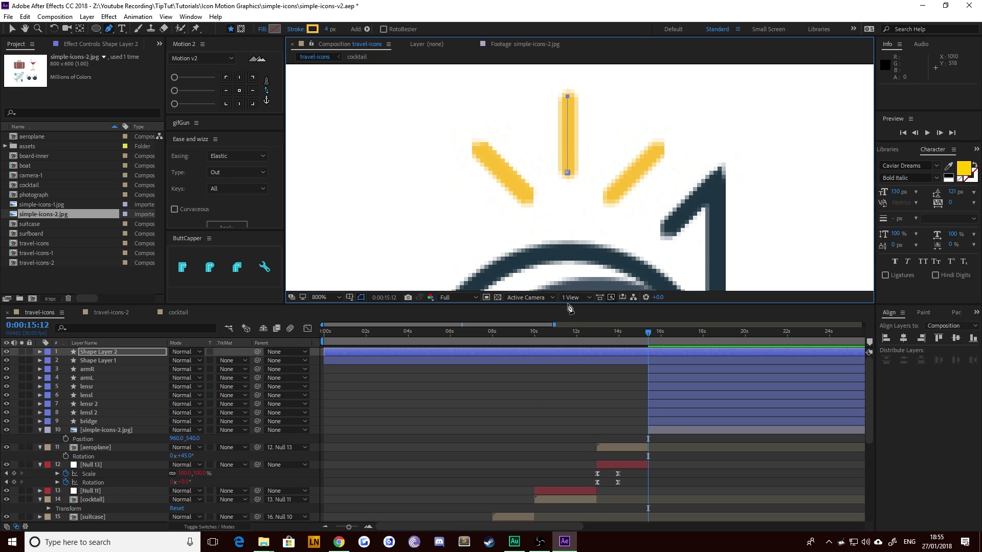
pyautogui.click(590, 398)
pyautogui.click(608, 196)
pyautogui.click(661, 143)
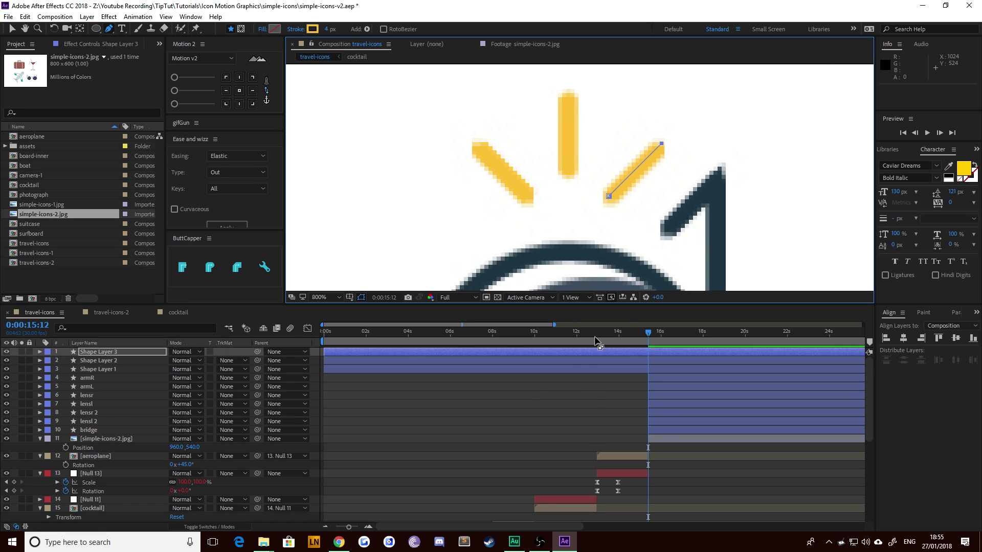
# Step: Select Shape Layer 1, 2 and 3 together
pyautogui.click(576, 369)
pyautogui.keyDown('shift'); pyautogui.click(576, 362); pyautogui.keyUp('shift')
pyautogui.keyDown('shift'); pyautogui.click(574, 351); pyautogui.keyUp('shift')
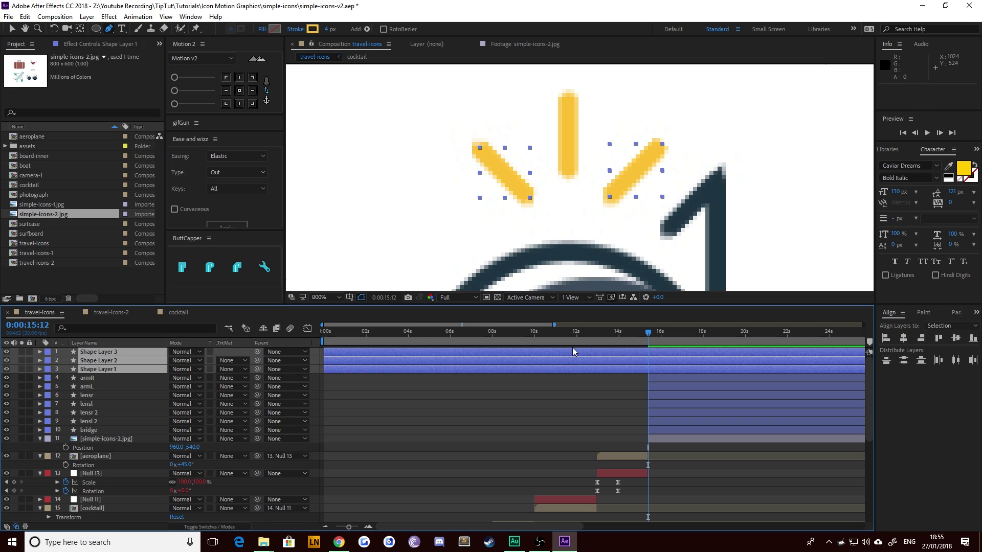
# Step: Trim the three ray layers' in-points to 0:00:15:12 with Alt+[
pyautogui.hotkey('alt', '[')
pyautogui.press('v')
pyautogui.scroll(-4, 501, 186)
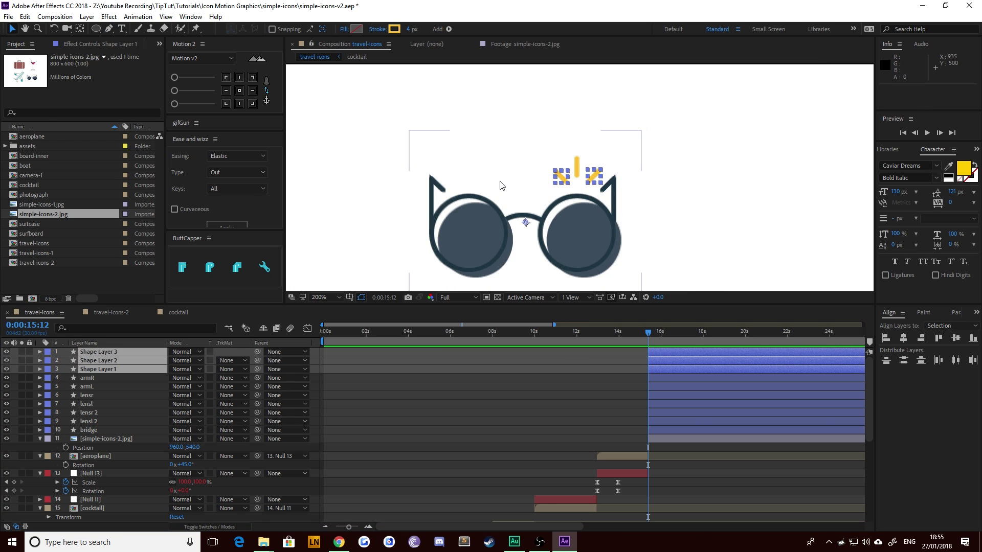
# Step: Delete the simple-icons-2.jpg reference layer
pyautogui.click(384, 216)
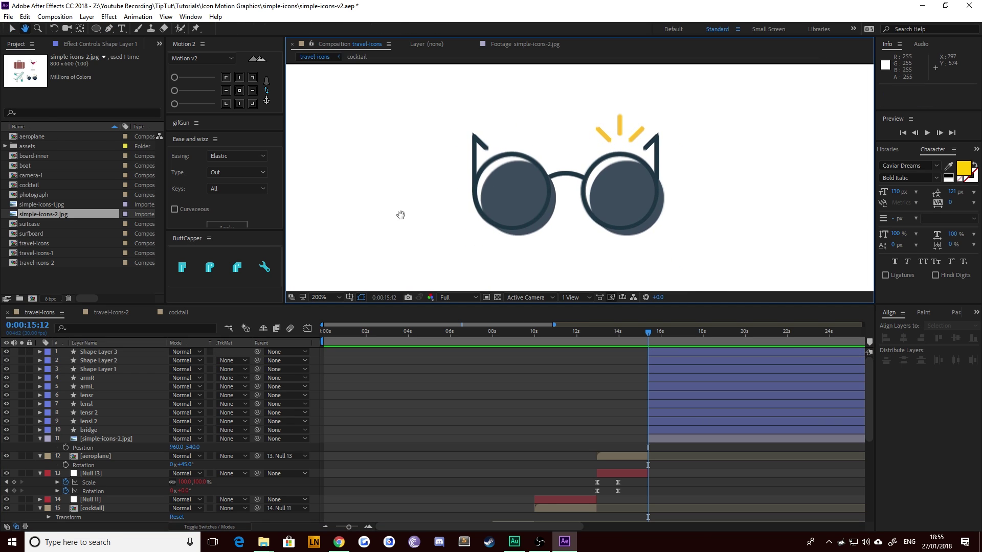
pyautogui.click(97, 438)
pyautogui.press('Delete')
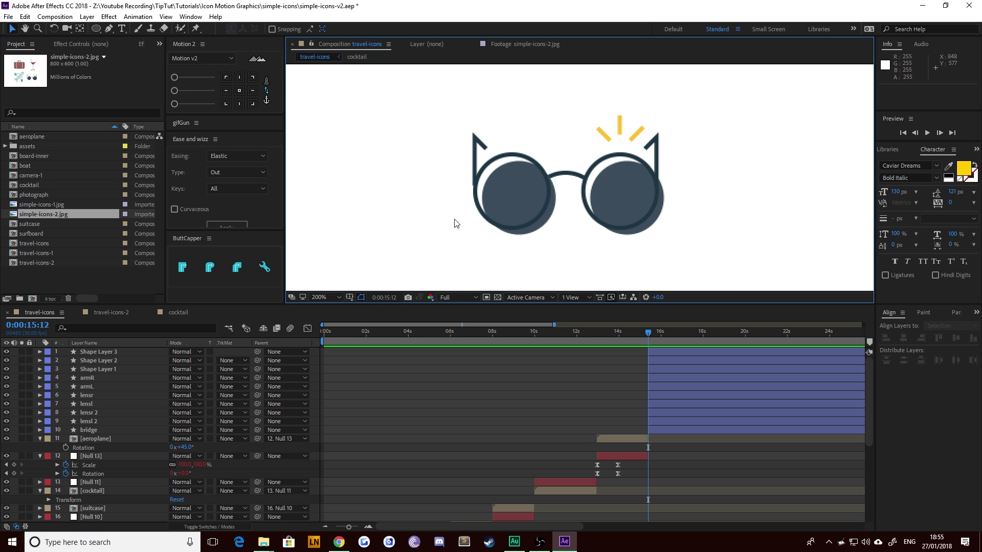
# Step: Check the armL and armR layers by selecting each in the composition
pyautogui.scroll(2, 394, 193)
pyautogui.click(447, 149)
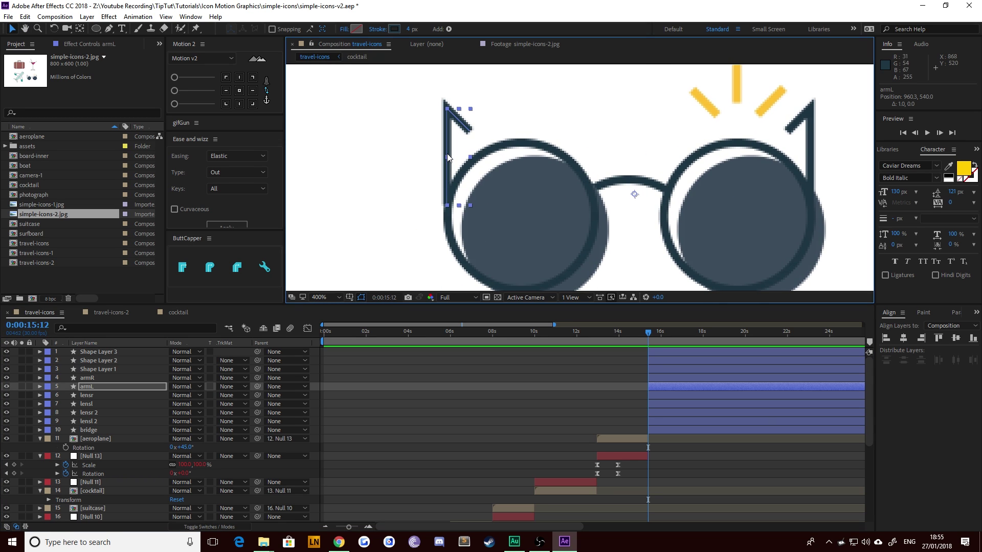
pyautogui.click(394, 193)
pyautogui.moveTo(696, 192); pyautogui.dragTo(653, 174)
pyautogui.click(763, 121)
pyautogui.click(793, 142)
pyautogui.scroll(-2, 582, 199)
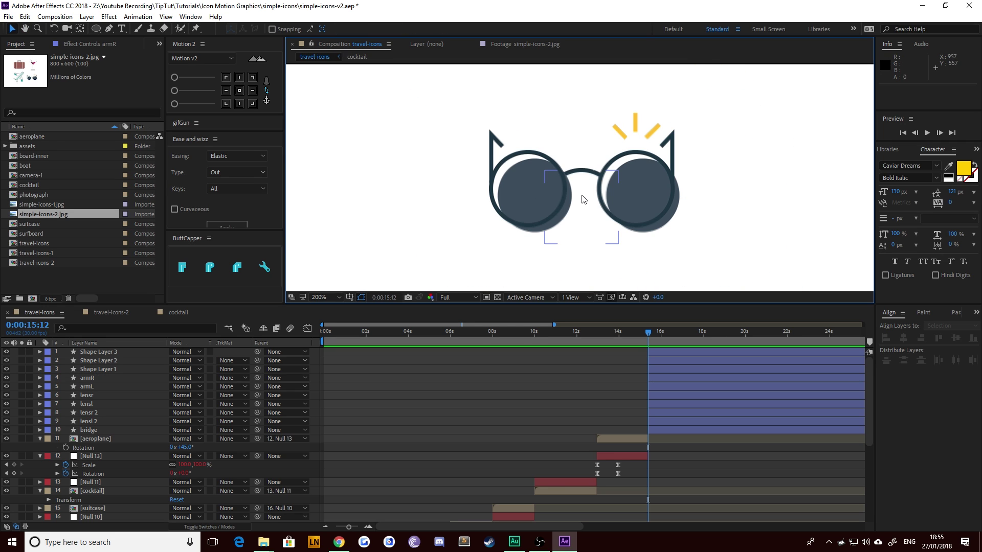
# Step: Centre the anchor points of all ten sunglasses layers and give their strokes Round Caps
pyautogui.moveTo(835, 282); pyautogui.dragTo(453, 132)
pyautogui.moveTo(411, 98); pyautogui.dragTo(812, 275)
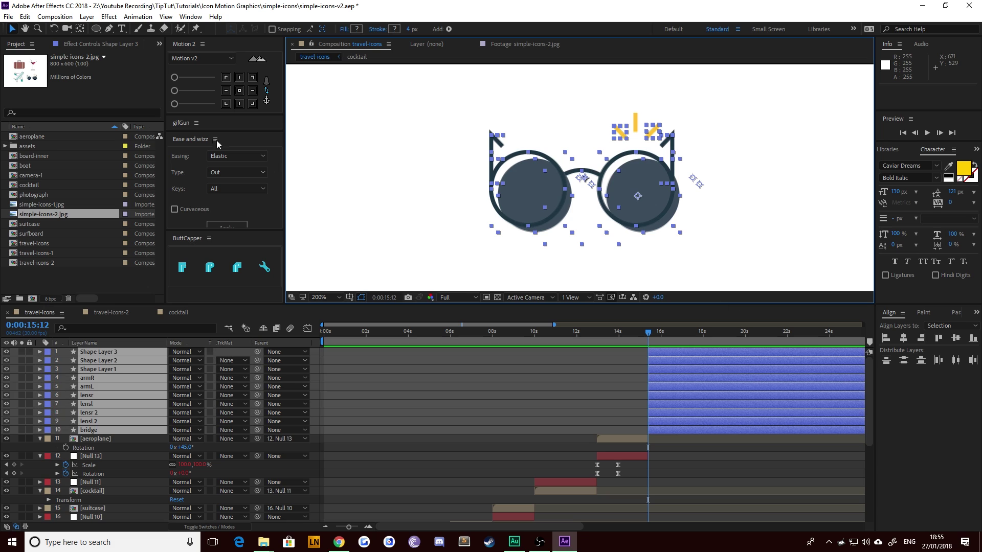
pyautogui.click(239, 90)
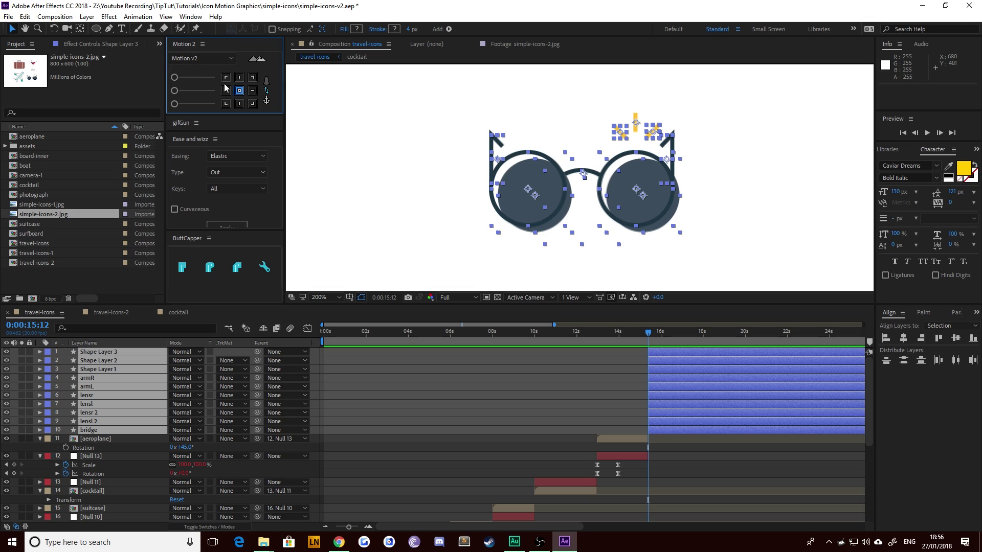
pyautogui.click(208, 270)
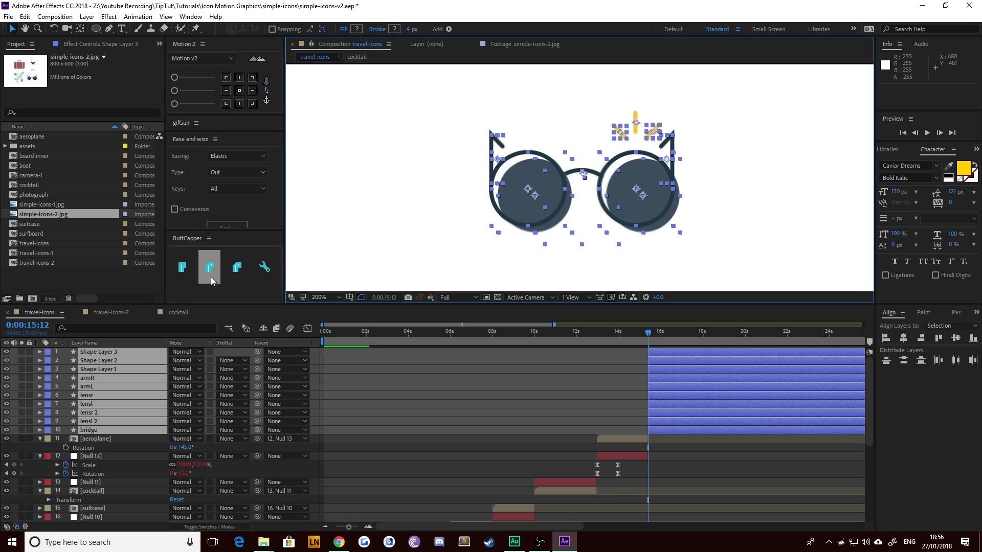
pyautogui.click(414, 159)
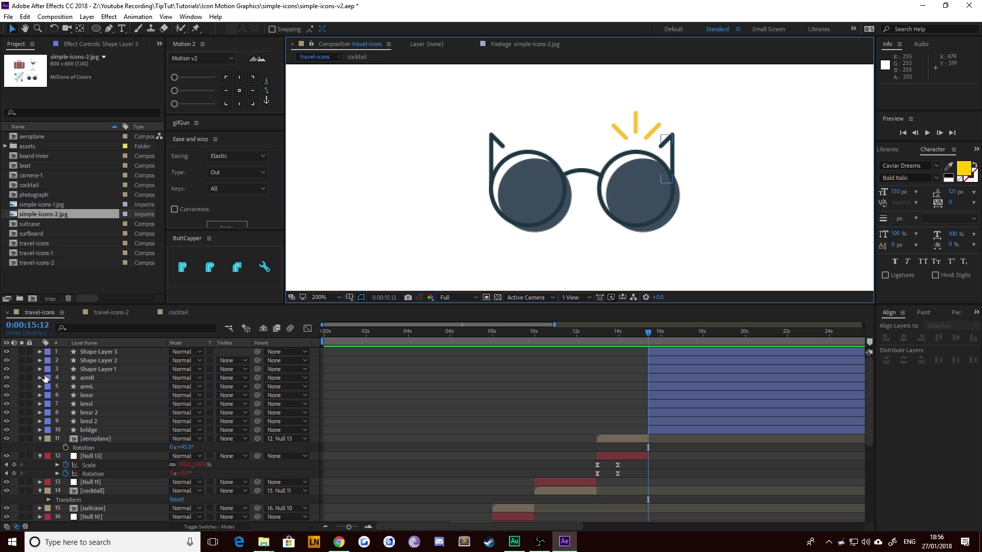
# Step: Expand Shape Layer 3 to Stroke 1 and verify its Round Cap setting
pyautogui.click(39, 352)
pyautogui.click(49, 360)
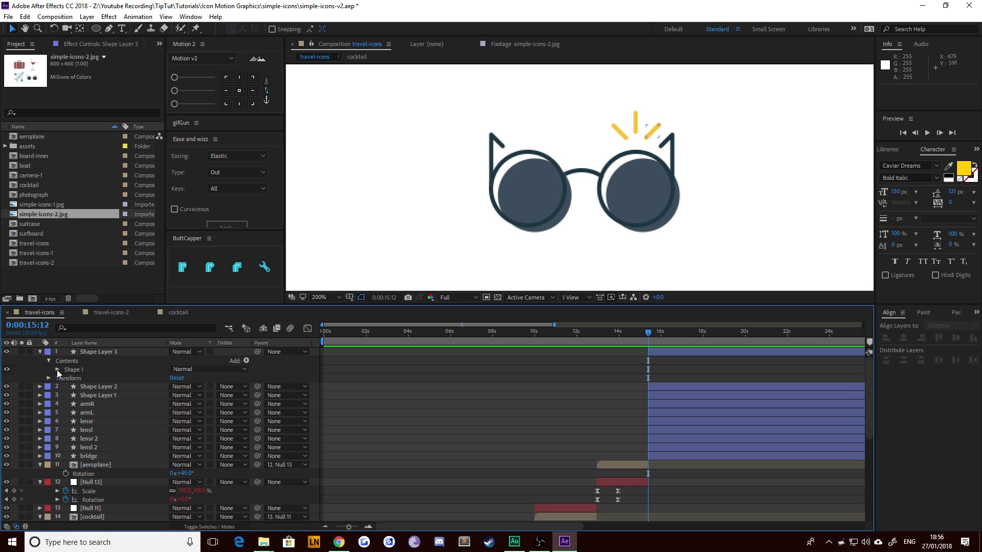
pyautogui.click(58, 369)
pyautogui.click(67, 386)
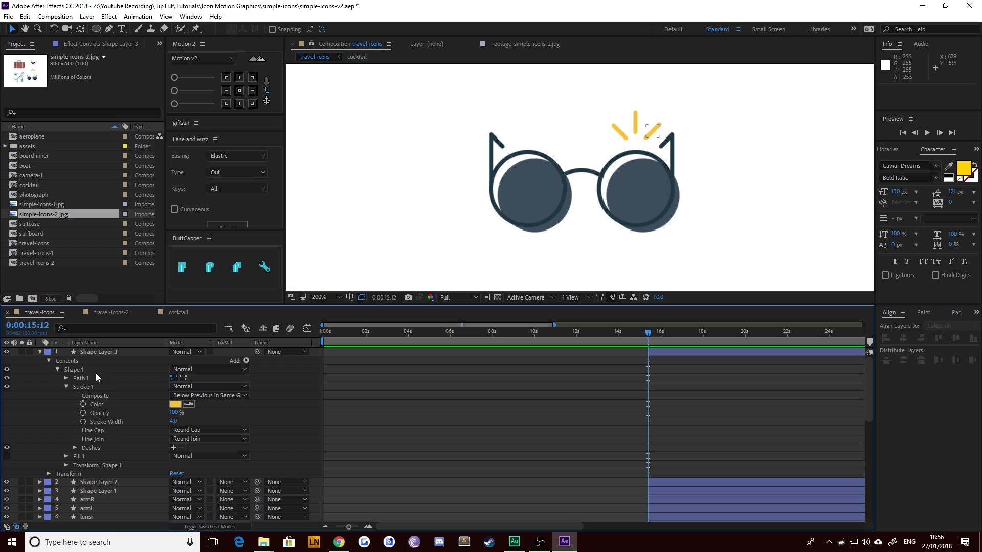
pyautogui.click(93, 352)
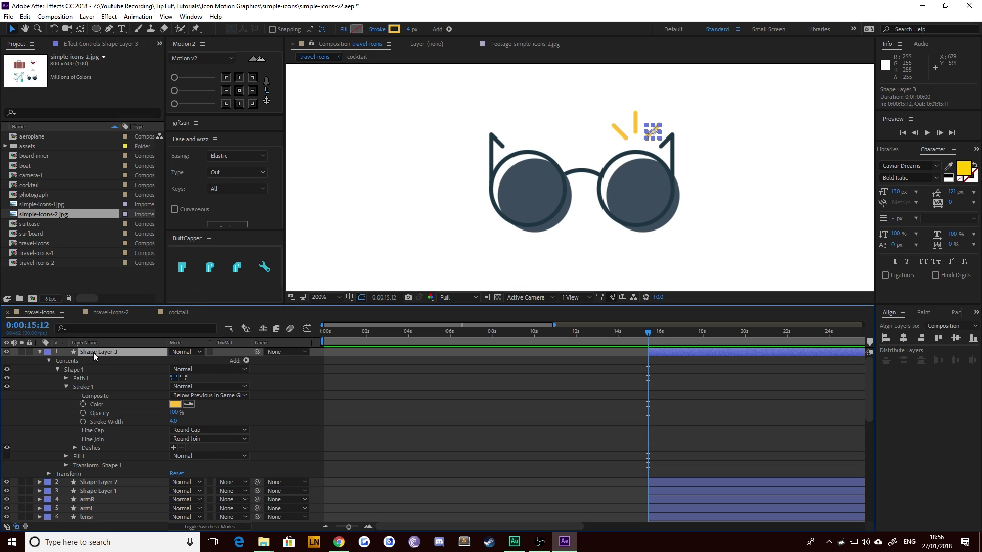
# Step: Select lensl and lensr and set Scale keyframes for both at 0:00:15:12
pyautogui.press('u')
pyautogui.click(433, 236)
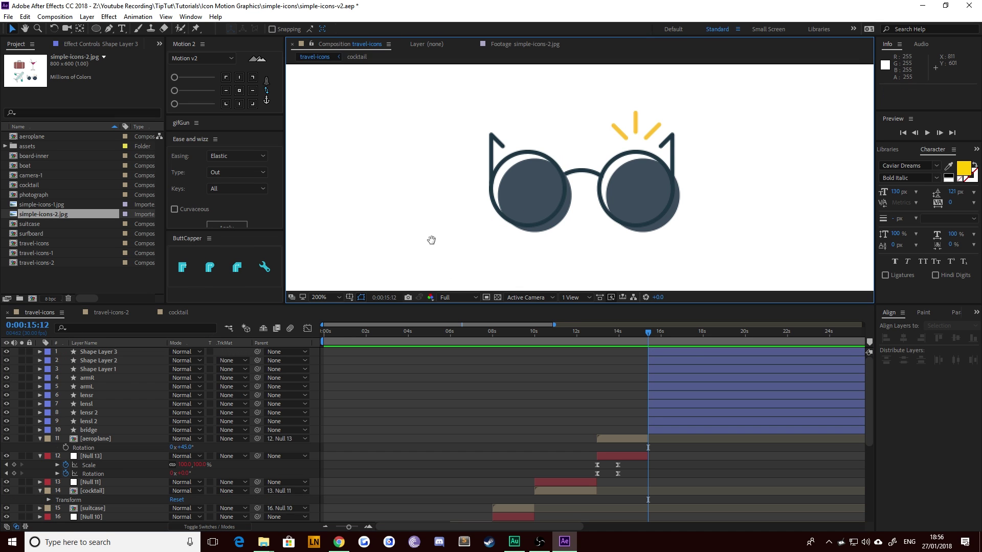
pyautogui.press('h')
pyautogui.moveTo(432, 241); pyautogui.dragTo(404, 246)
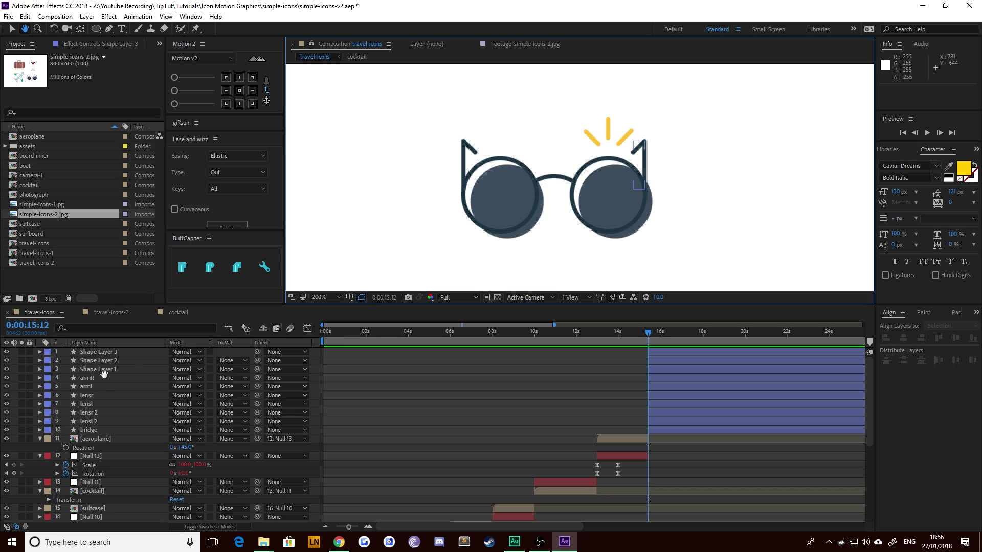
pyautogui.press('v')
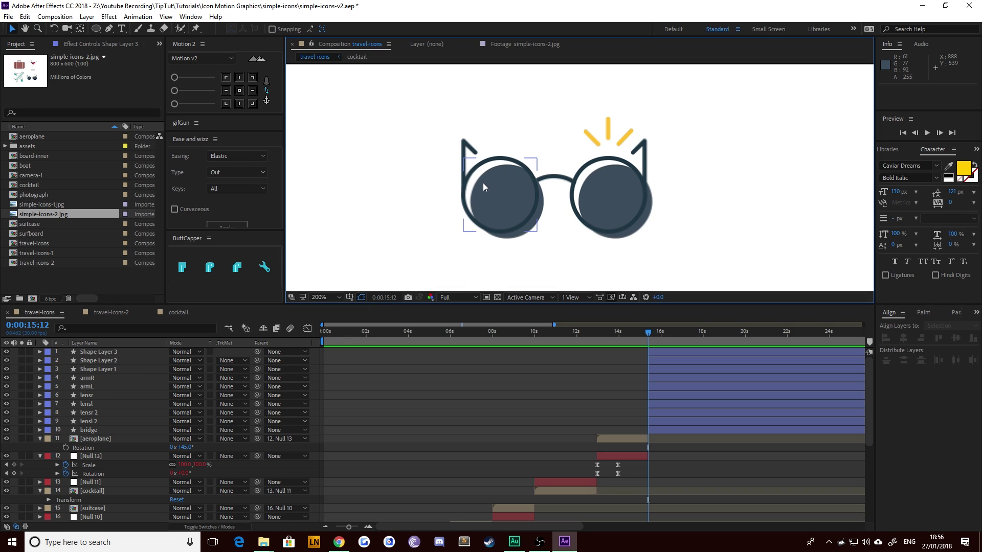
pyautogui.click(85, 404)
pyautogui.keyDown('ctrl'); pyautogui.click(94, 395); pyautogui.keyUp('ctrl')
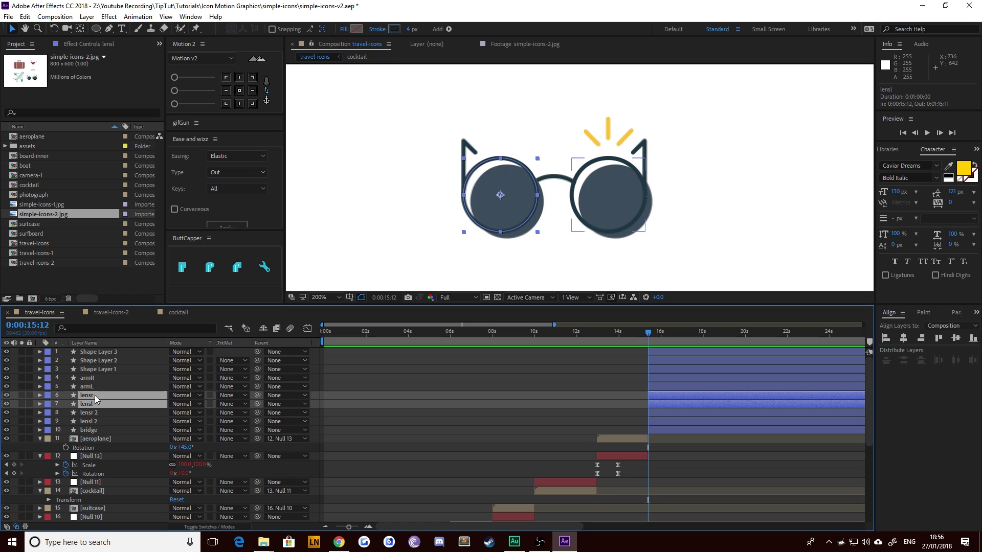
pyautogui.press('s')
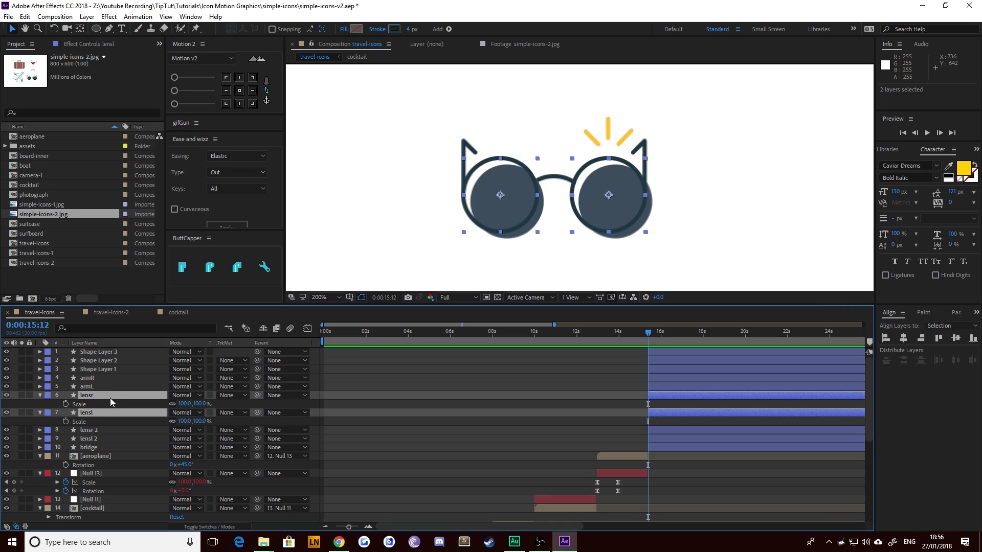
pyautogui.click(65, 422)
pyautogui.click(66, 404)
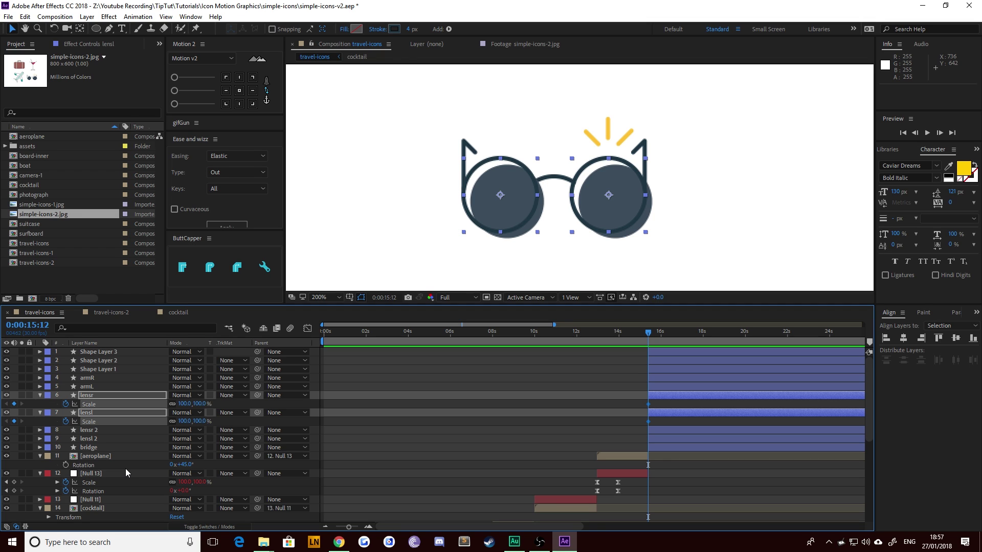
# Step: Add Scale keyframes for both lenses at 0:00:15:27 and 0:00:16:07
pyautogui.hotkey('shift', 'pagedown')
pyautogui.hotkey('ctrl', 'shift', 'Down')
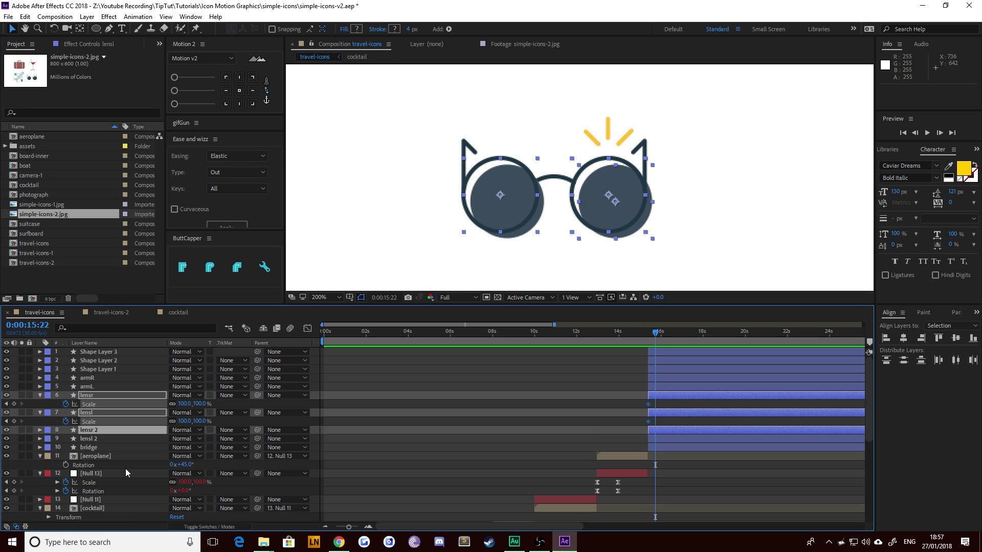
pyautogui.press('pagedown')
pyautogui.press('pagedown')
pyautogui.press('pagedown')
pyautogui.press('pagedown')
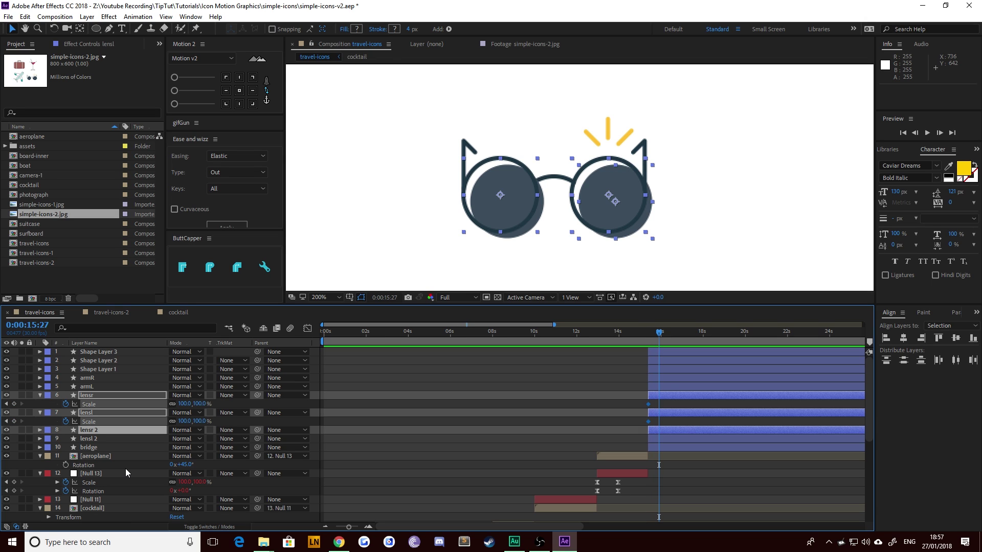
pyautogui.click(15, 404)
pyautogui.hotkey('shift', 'pagedown')
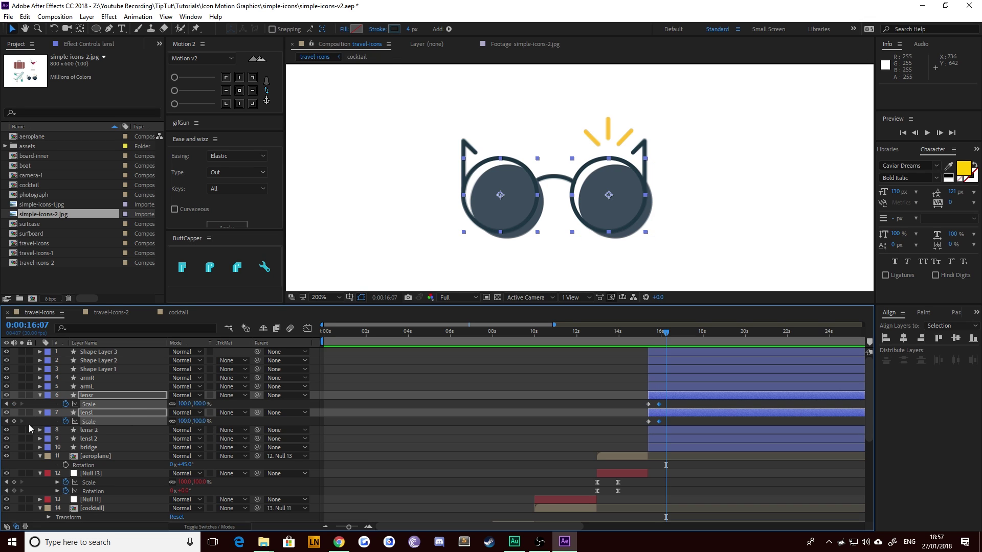
pyautogui.click(14, 422)
# Step: Set lensr and lensl Scale to 0% at the first keyframe
pyautogui.click(5, 404)
pyautogui.click(6, 405)
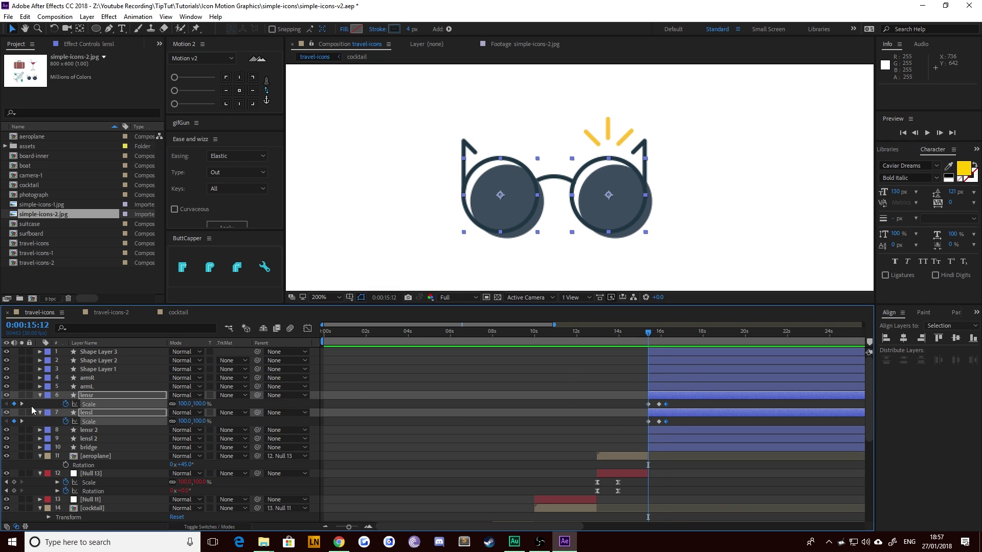
pyautogui.click(192, 406)
pyautogui.click(194, 405)
pyautogui.write('0')
pyautogui.press('Return')
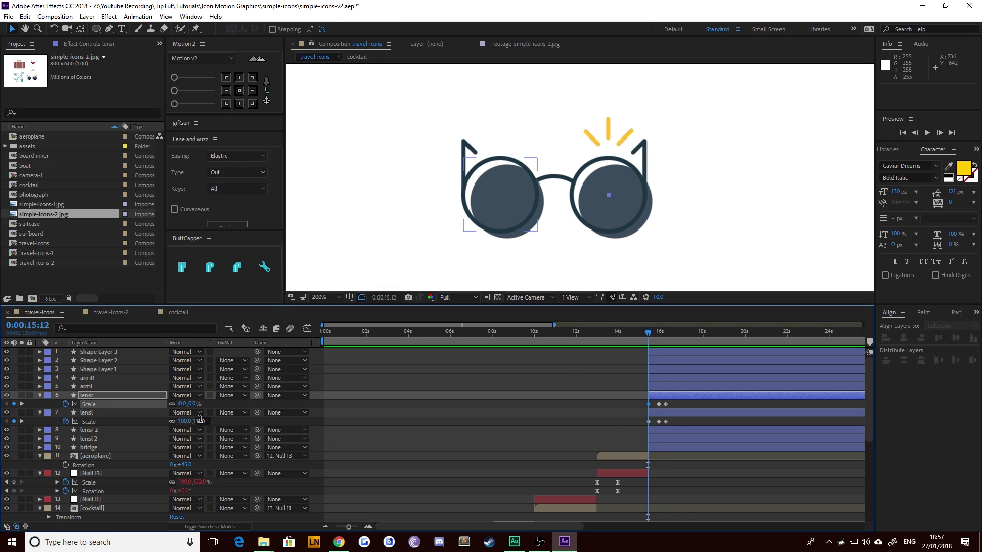
pyautogui.click(193, 421)
pyautogui.write('0')
pyautogui.press('Return')
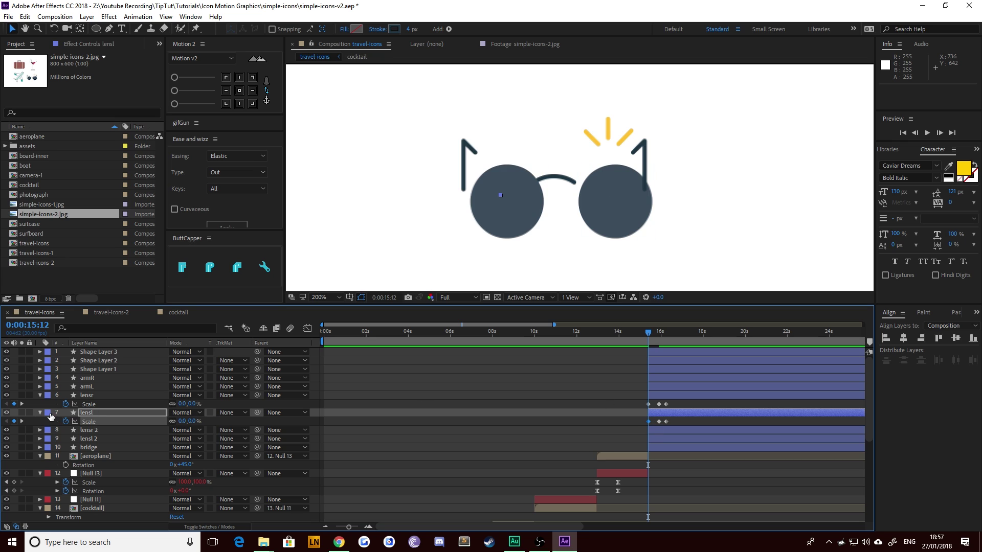
# Step: Set both lenses' Scale to 110% at the 0:00:15:27 keyframe
pyautogui.click(22, 405)
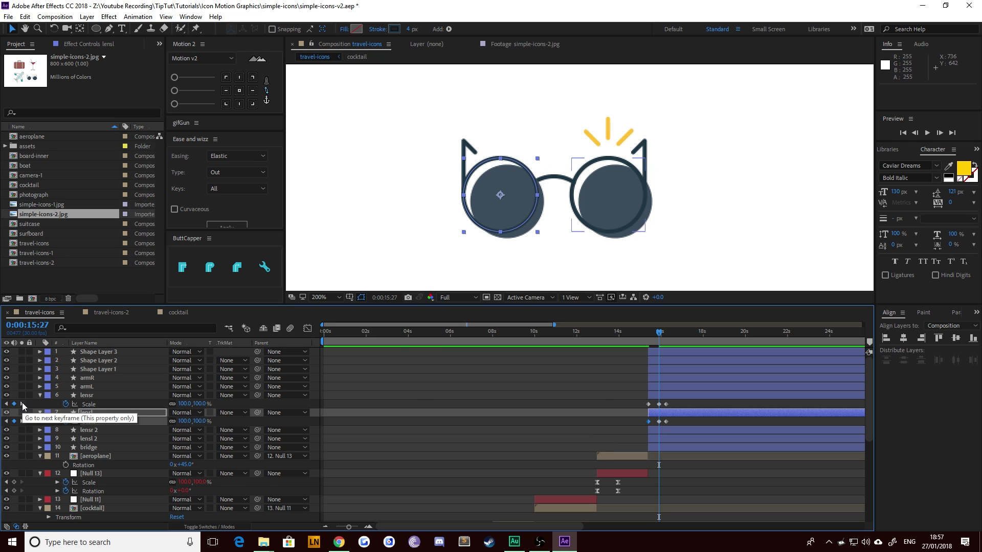
pyautogui.click(20, 406)
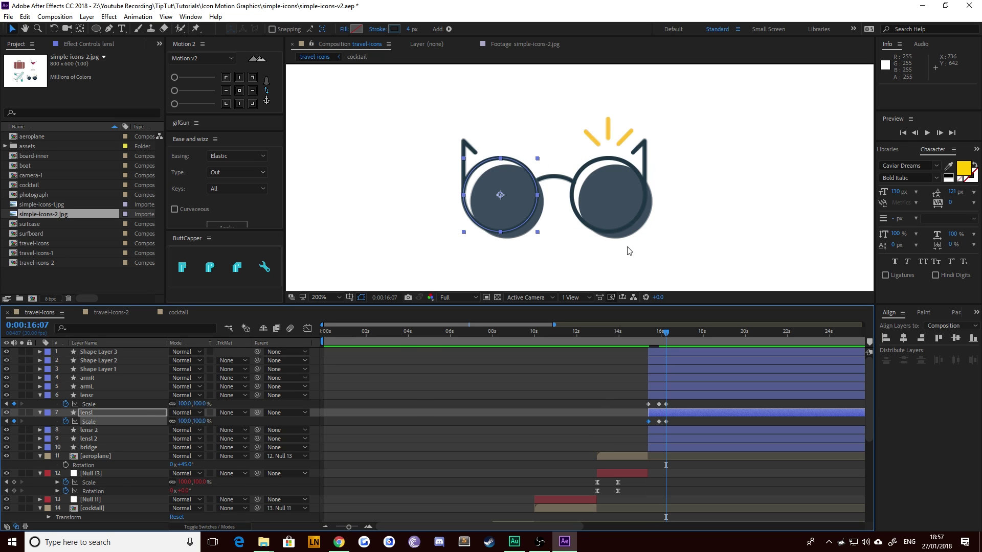
pyautogui.click(6, 404)
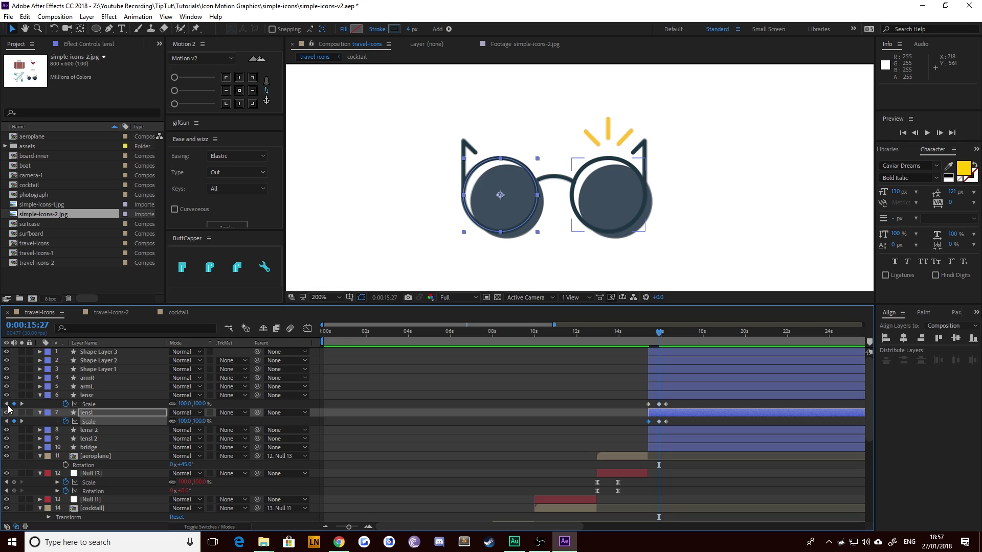
pyautogui.click(184, 404)
pyautogui.write('110')
pyautogui.press('Return')
pyautogui.click(184, 421)
pyautogui.write('1')
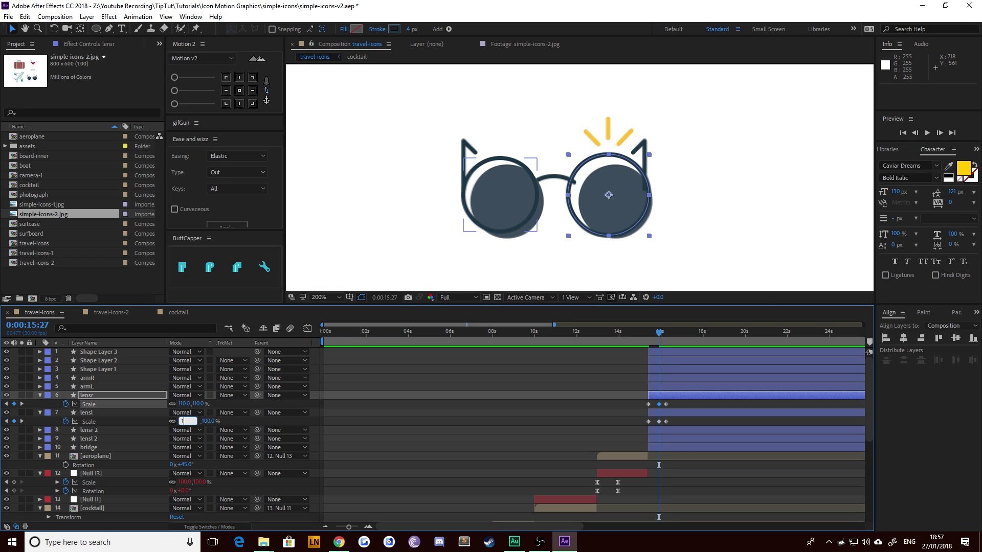
pyautogui.write('10')
pyautogui.press('Return')
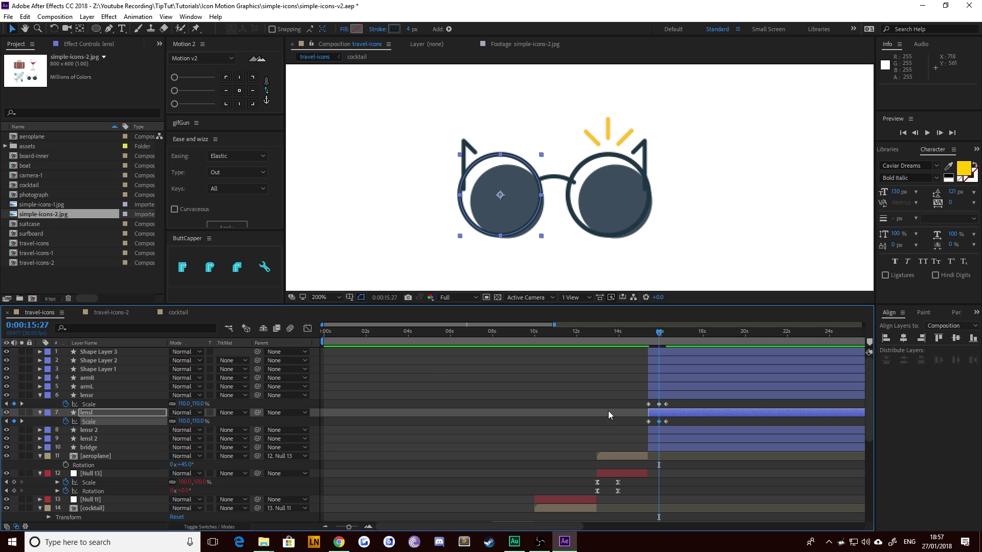
# Step: Apply Easy Ease to all the lens Scale keyframes
pyautogui.moveTo(664, 333); pyautogui.dragTo(668, 334)
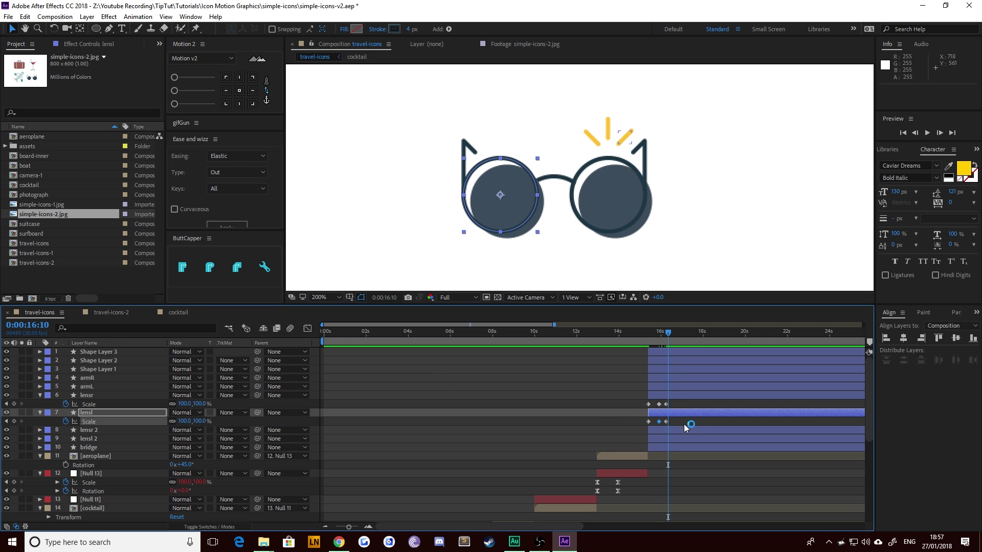
pyautogui.moveTo(695, 424); pyautogui.dragTo(586, 402)
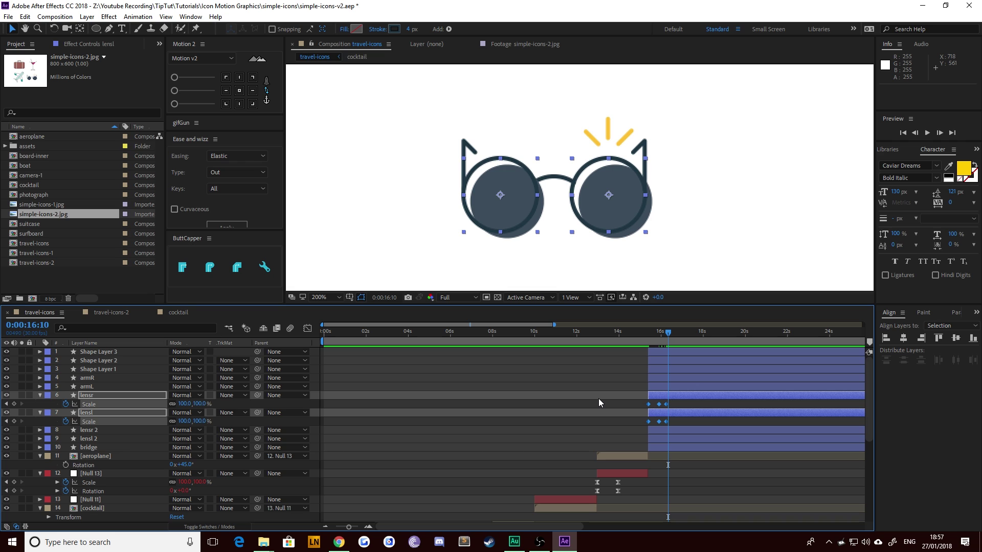
pyautogui.press('F9')
# Step: Show the lens Scale animation as a speed graph in the Graph Editor
pyautogui.rightClick(650, 409)
pyautogui.moveTo(673, 403)
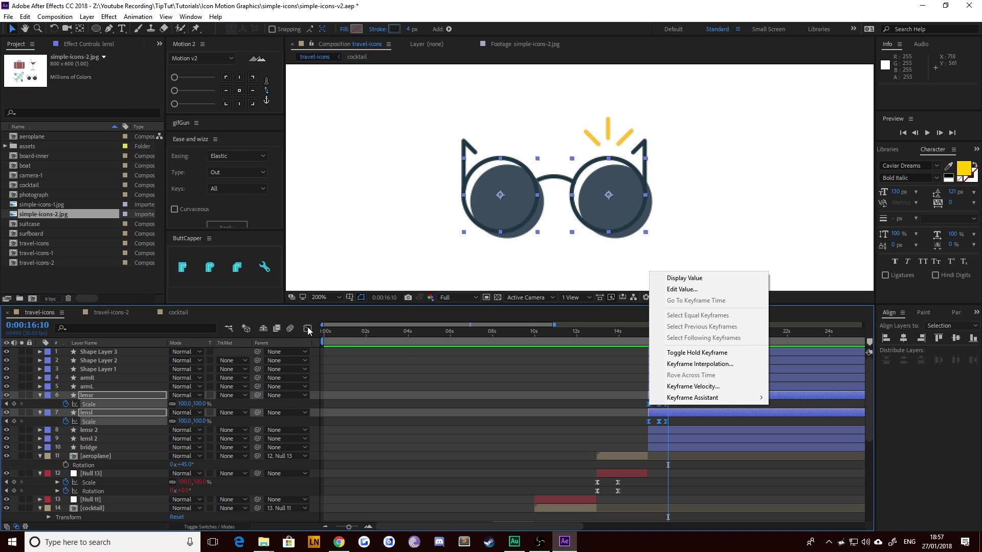
pyautogui.click(307, 330)
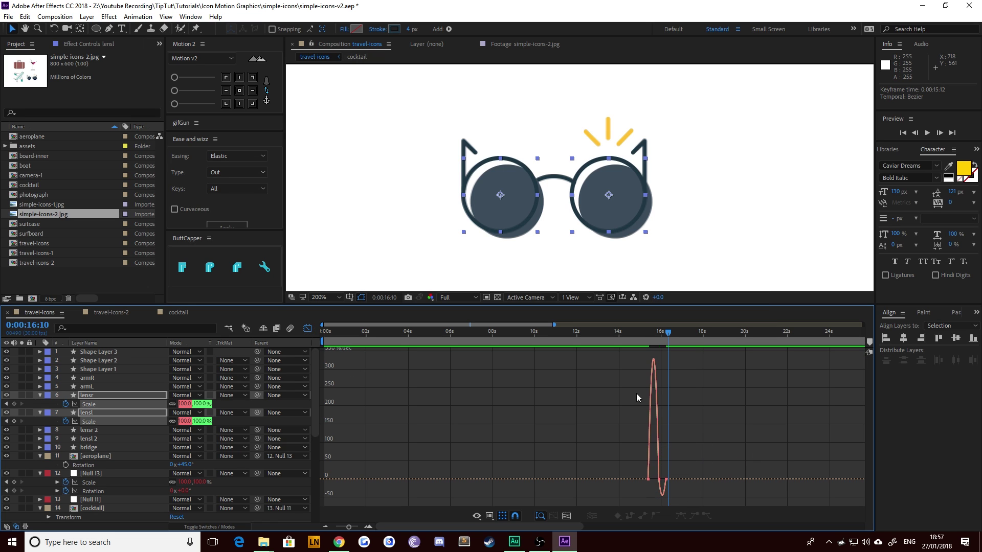
pyautogui.moveTo(352, 529); pyautogui.dragTo(362, 532)
pyautogui.click(490, 516)
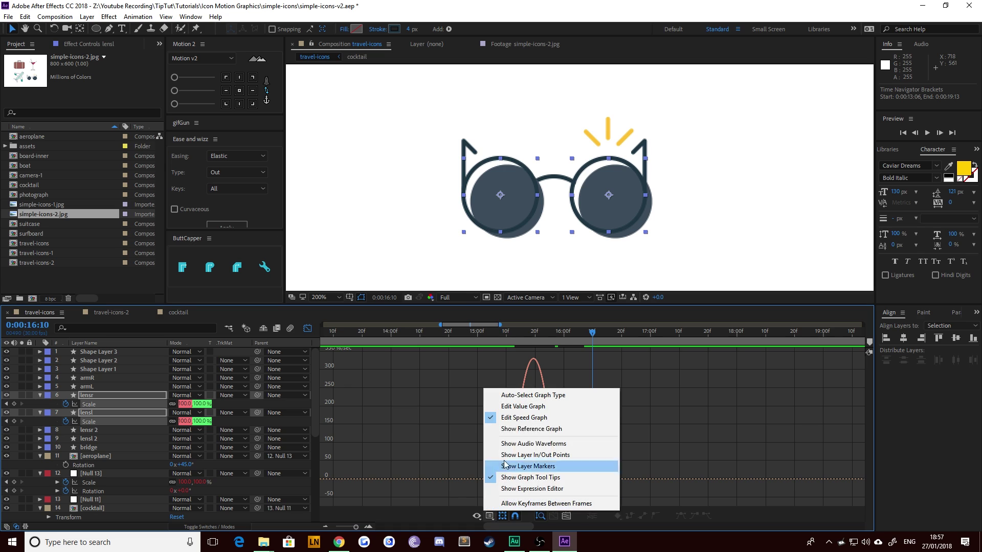
pyautogui.click(509, 405)
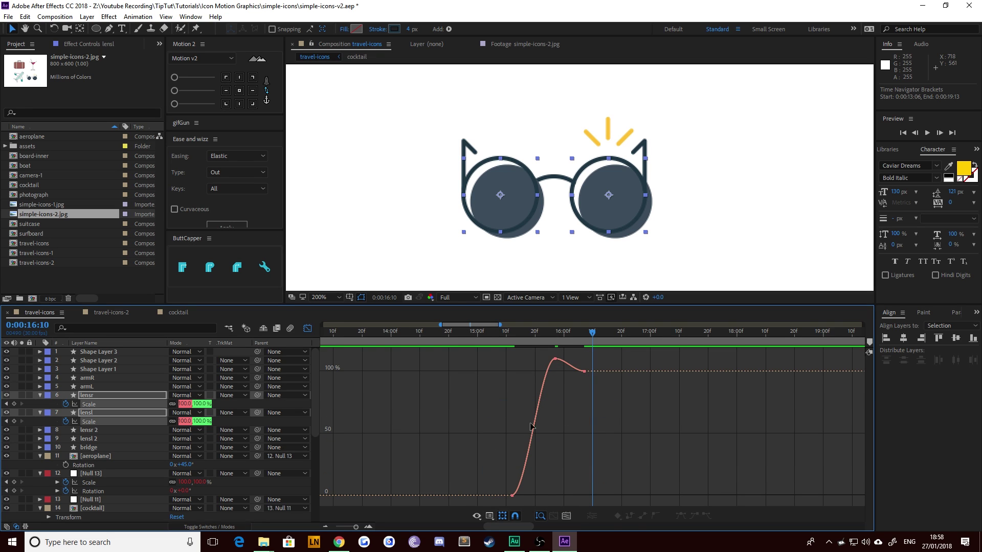
pyautogui.click(487, 520)
pyautogui.click(488, 415)
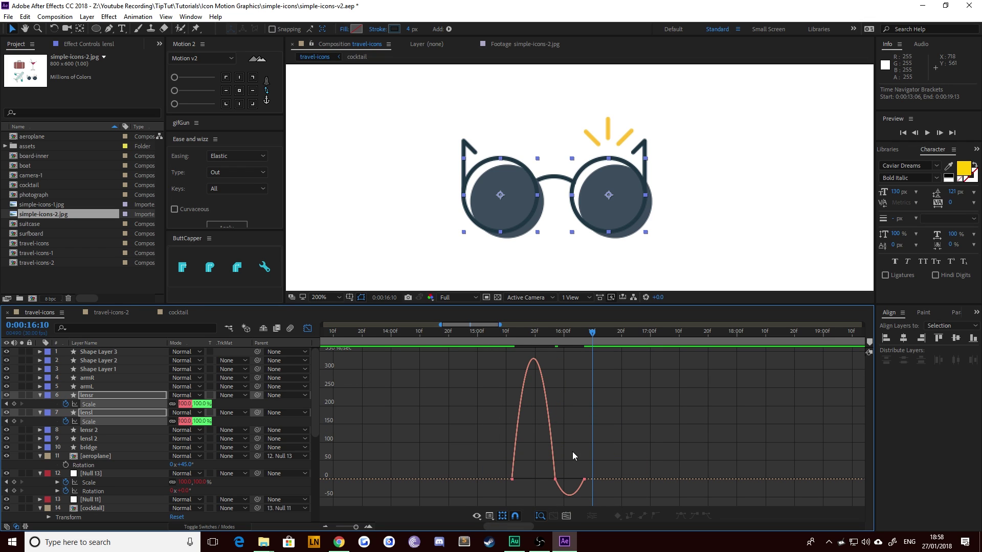
# Step: Drag the keyframe influence handles so the speed spikes early, then tapers
pyautogui.moveTo(541, 496); pyautogui.dragTo(542, 495)
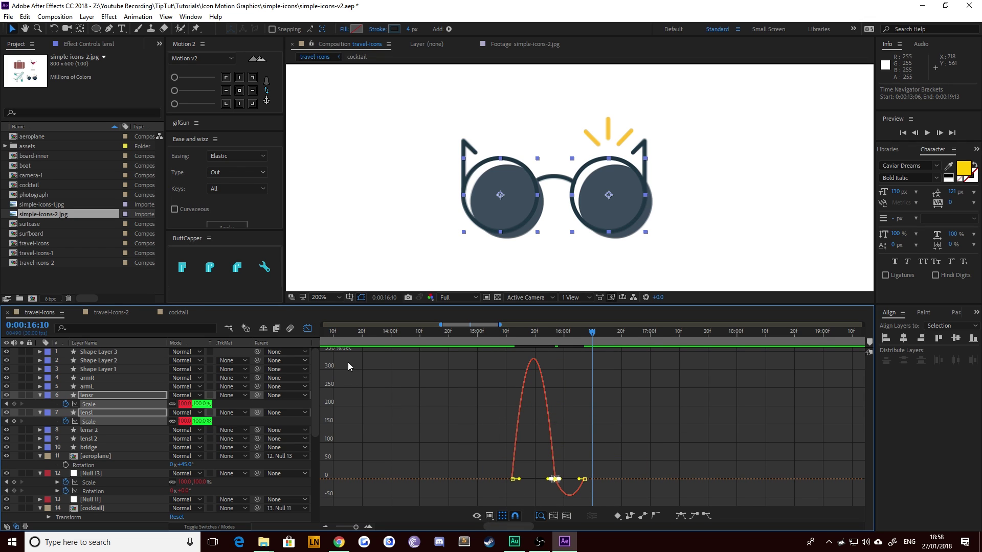
pyautogui.click(308, 328)
pyautogui.click(308, 329)
pyautogui.moveTo(550, 480); pyautogui.dragTo(534, 481)
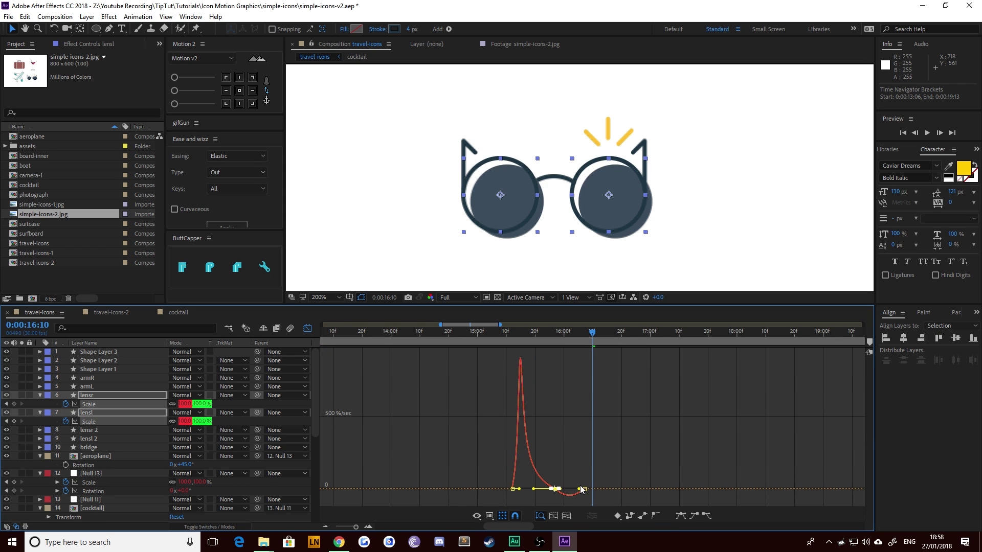
pyautogui.click(564, 492)
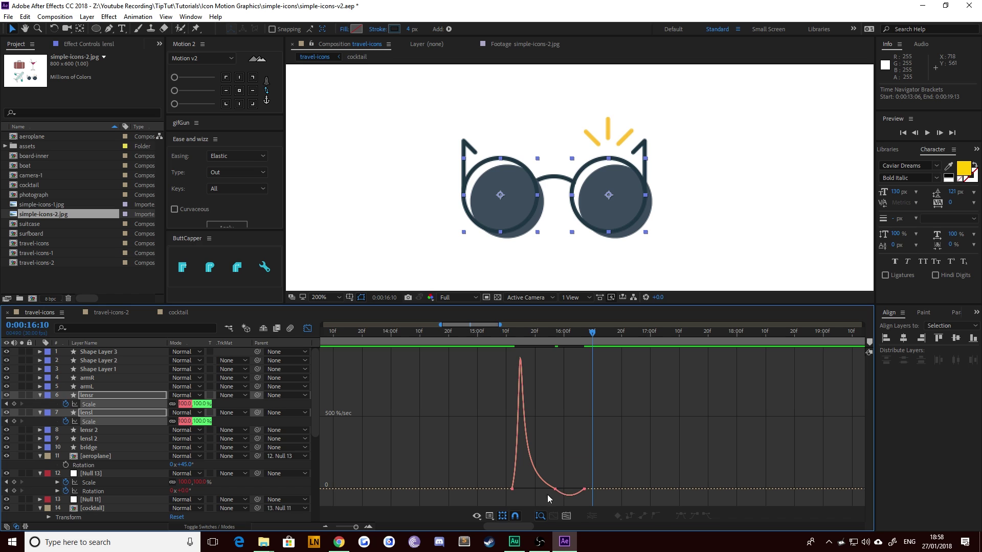
pyautogui.click(552, 489)
pyautogui.moveTo(356, 527); pyautogui.dragTo(358, 529)
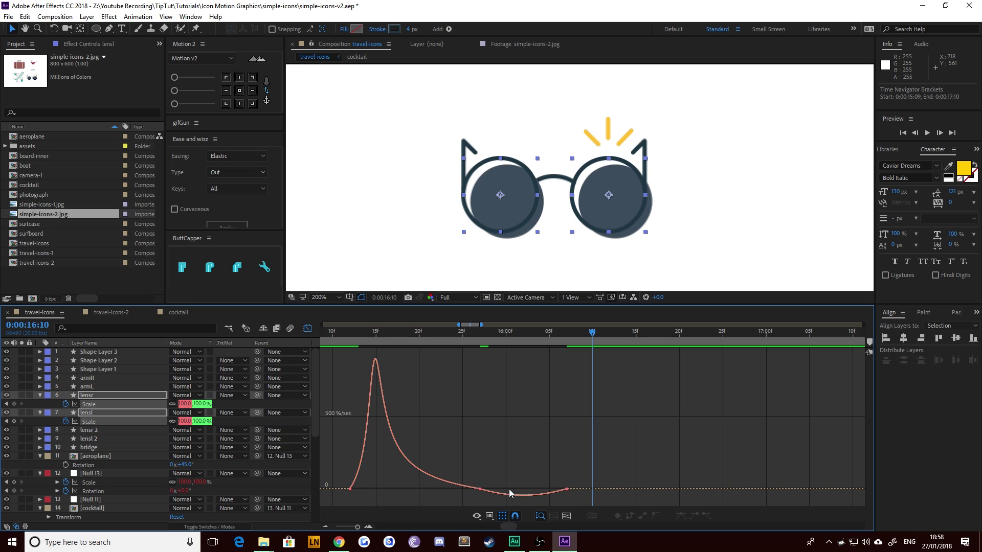
pyautogui.moveTo(492, 489); pyautogui.dragTo(523, 489)
pyautogui.moveTo(349, 334); pyautogui.dragTo(610, 395)
# Step: Preview the lens scale-in from 15:12 in the layer bar view
pyautogui.hotkey('shift', 'F3')
pyautogui.moveTo(450, 336); pyautogui.dragTo(353, 341)
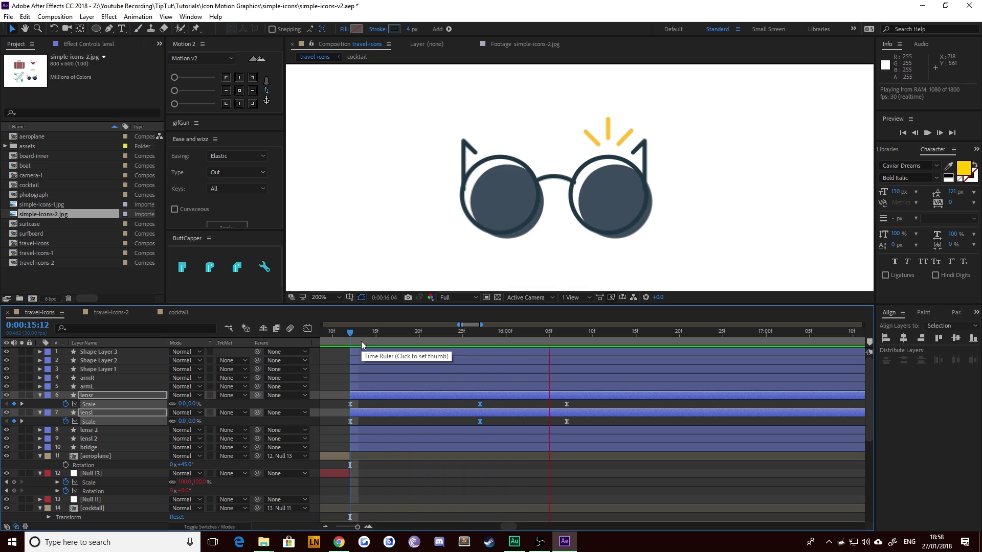
pyautogui.press('space')
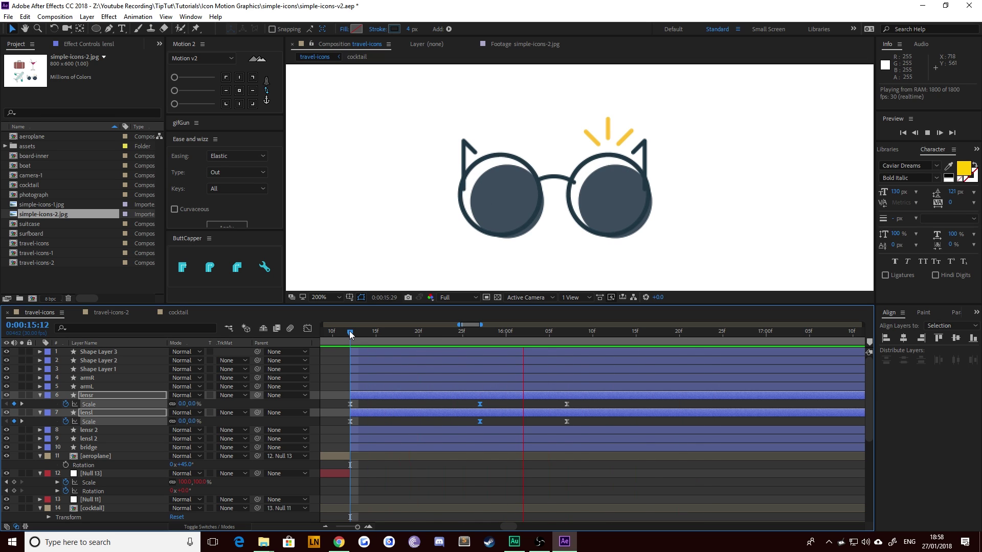
pyautogui.press('space')
pyautogui.press('space')
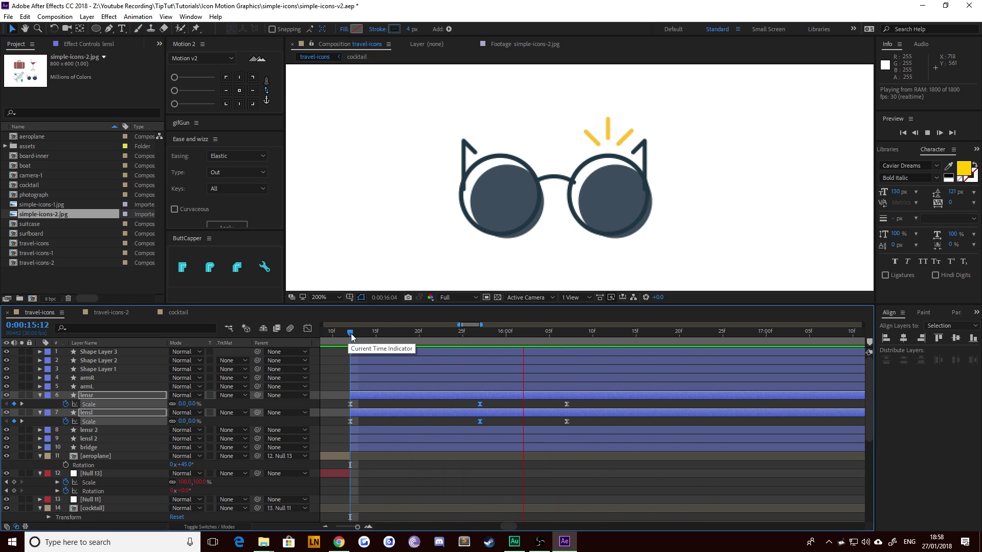
pyautogui.press('space')
pyautogui.click(351, 331)
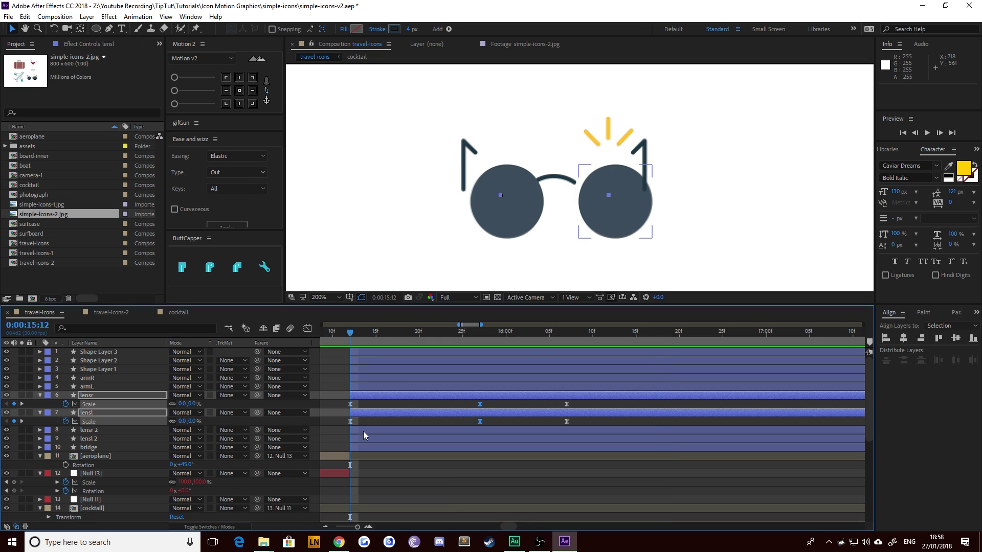
# Step: Paste lensl's three Scale keyframes onto lensr 2 and lensl 2
pyautogui.moveTo(342, 419); pyautogui.dragTo(597, 424)
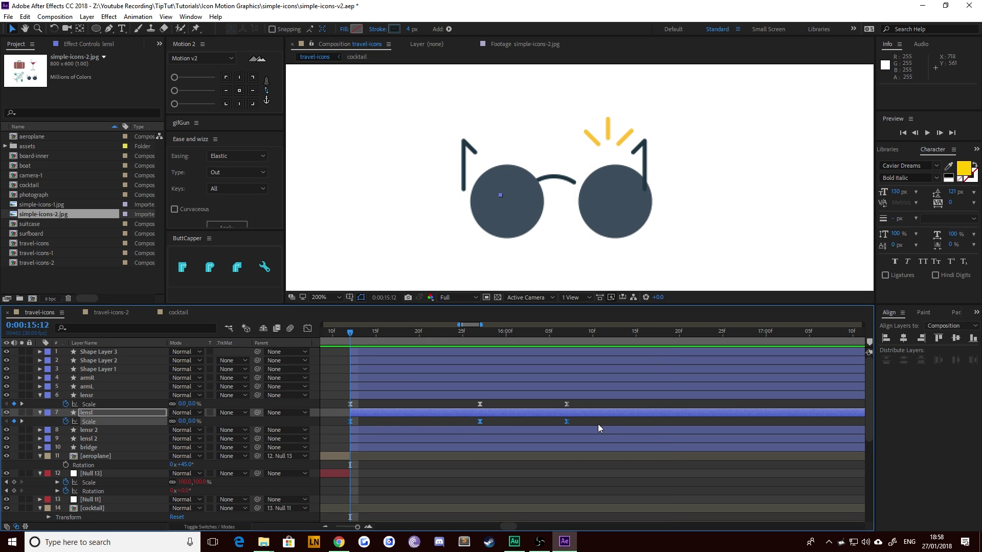
pyautogui.click(99, 431)
pyautogui.hotkey('ctrl', 'v')
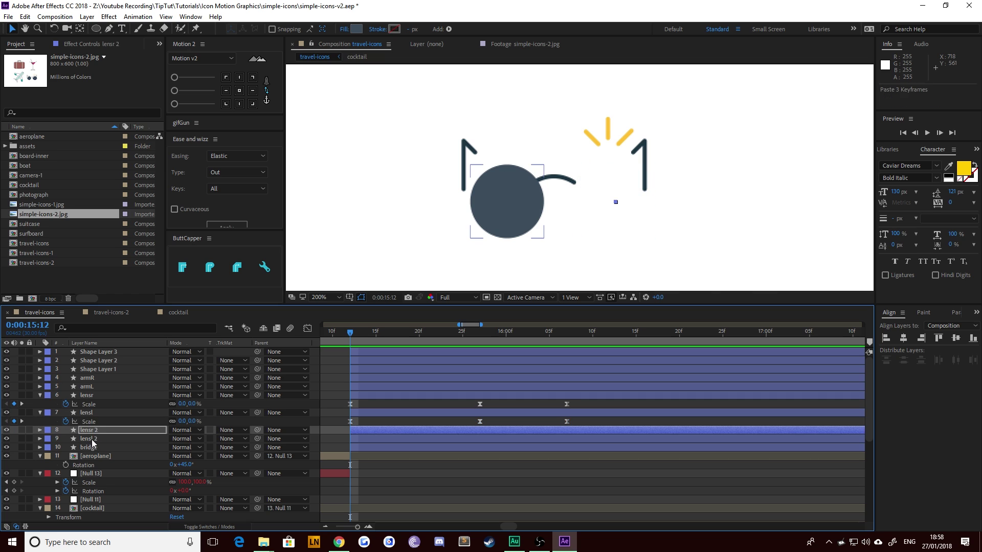
pyautogui.click(92, 439)
pyautogui.hotkey('ctrl', 'v')
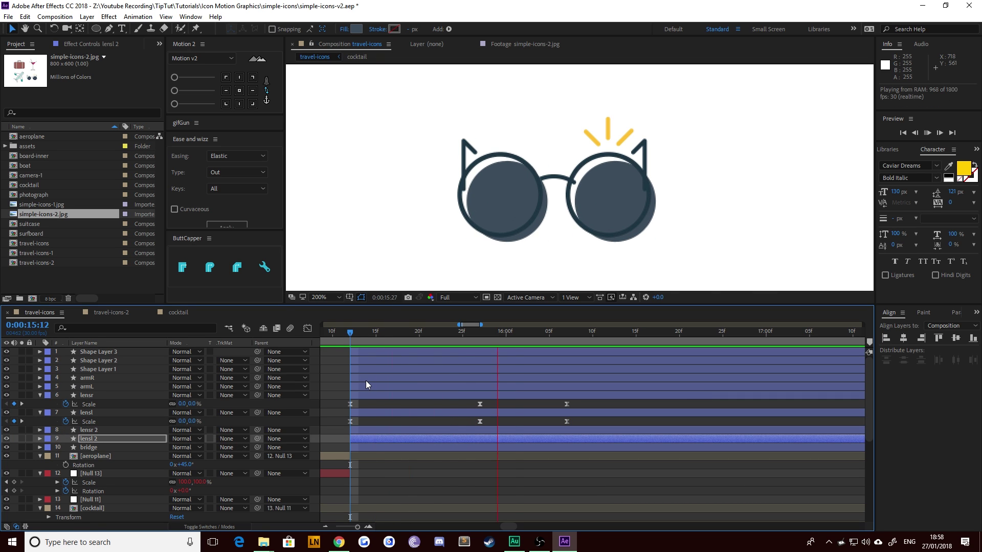
pyautogui.press('space')
# Step: Reveal the Scale keyframes and select all four lens layers at 15:12
pyautogui.press('u')
pyautogui.click(368, 431)
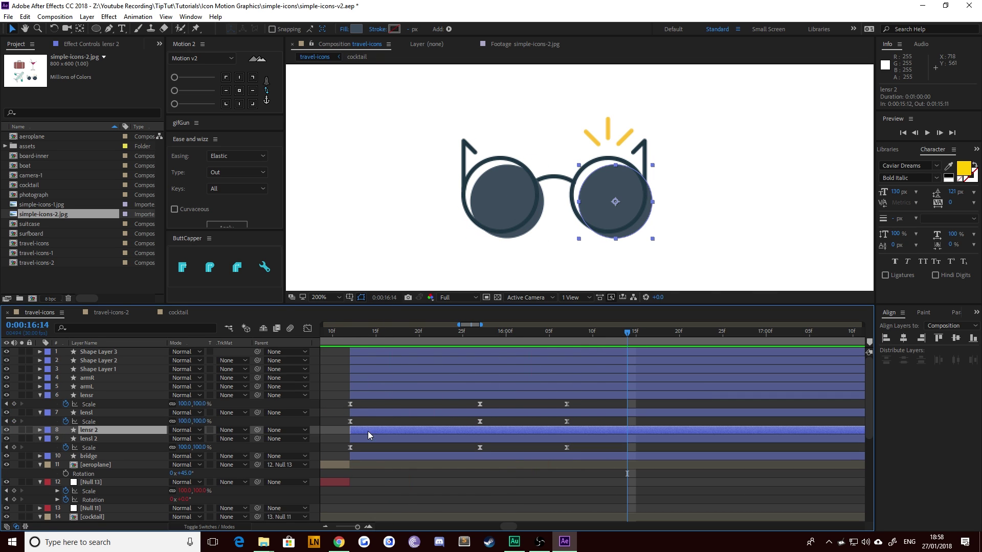
pyautogui.press('u')
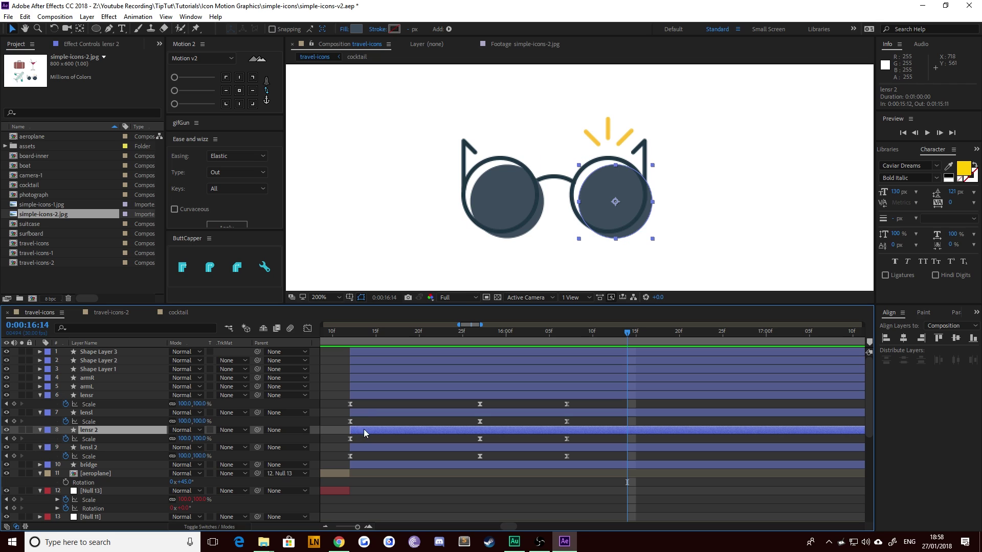
pyautogui.click(348, 332)
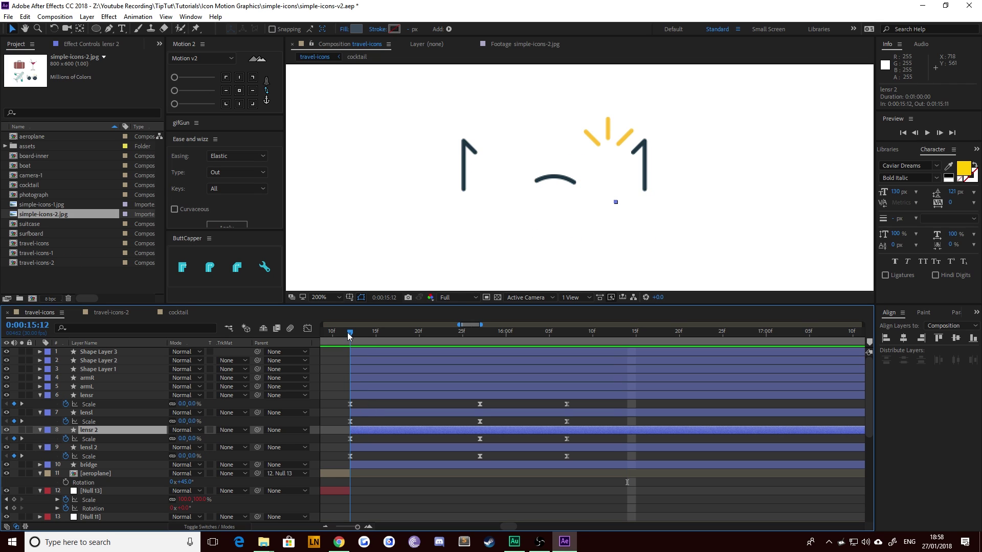
pyautogui.click(87, 395)
pyautogui.keyDown('shift'); pyautogui.click(90, 449); pyautogui.keyUp('shift')
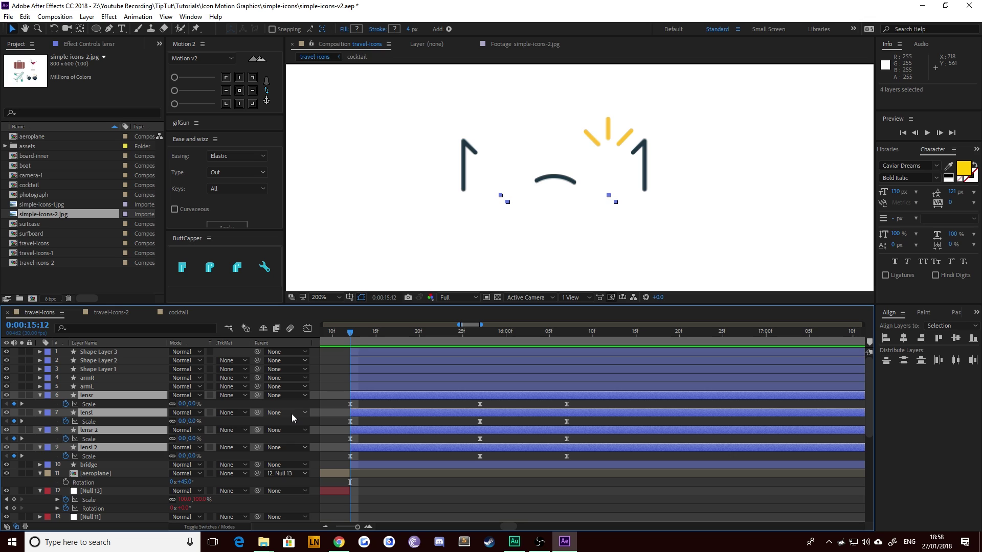
# Step: Move the in-points of lensl, lensr 2 and lensl 2 to 15:15, 15:18 and 15:21
pyautogui.press('pagedown')
pyautogui.press('pagedown')
pyautogui.press('pagedown')
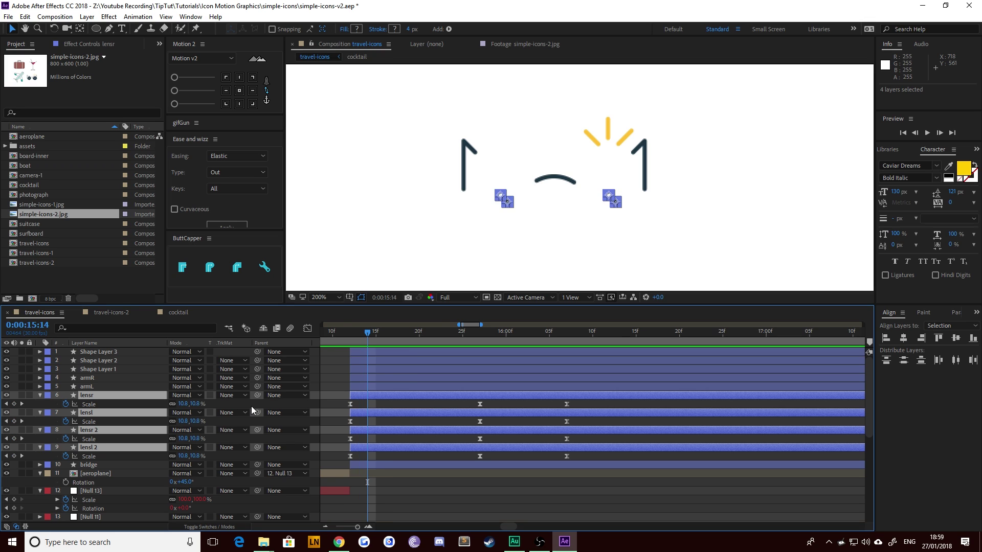
pyautogui.click(356, 413)
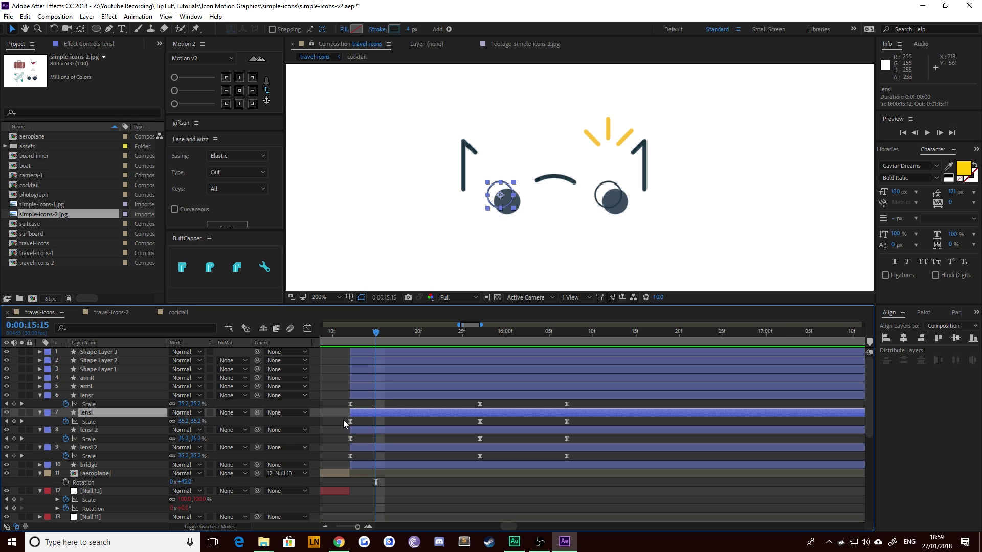
pyautogui.press('[')
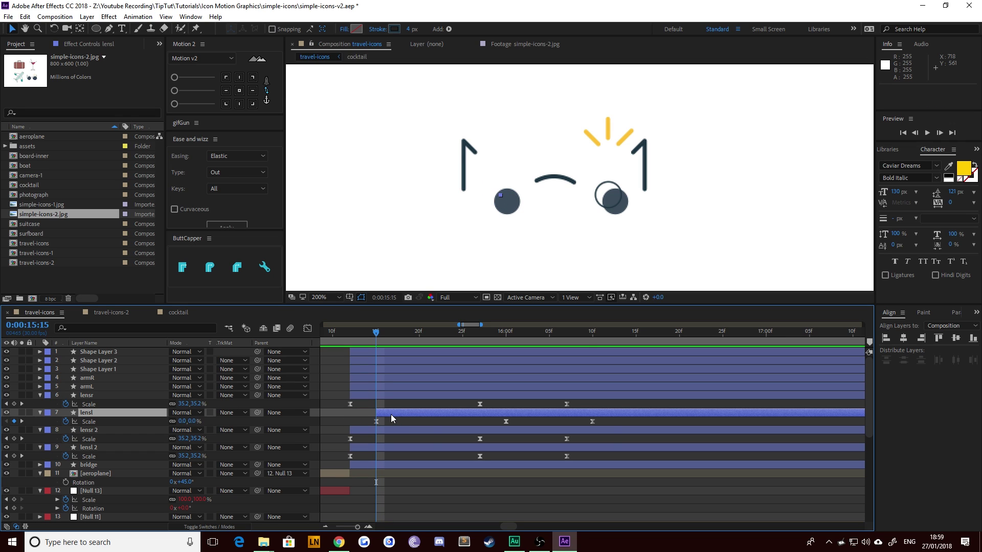
pyautogui.press('pagedown')
pyautogui.press('pagedown')
pyautogui.press('pagedown')
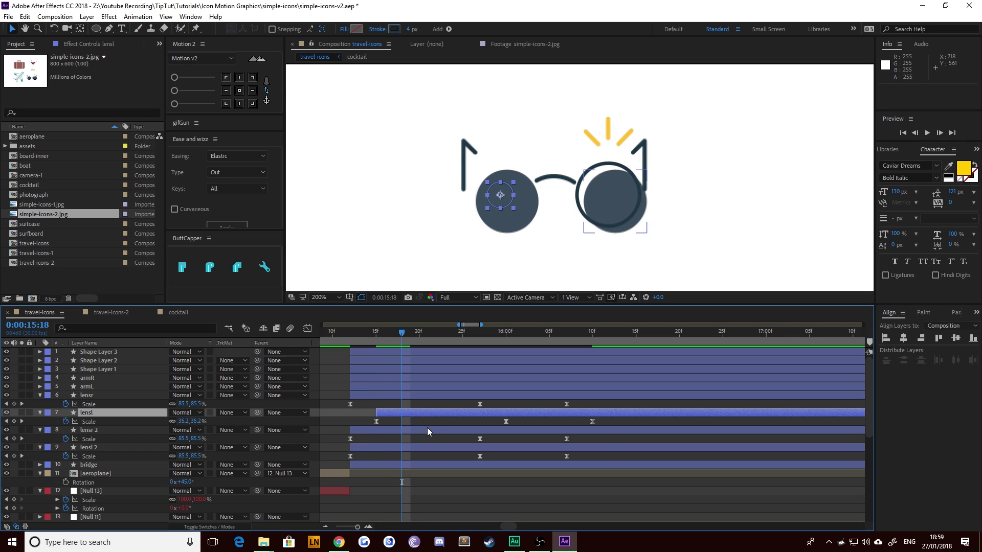
pyautogui.click(428, 428)
pyautogui.press('[')
pyautogui.press('pagedown')
pyautogui.press('pagedown')
pyautogui.press('pagedown')
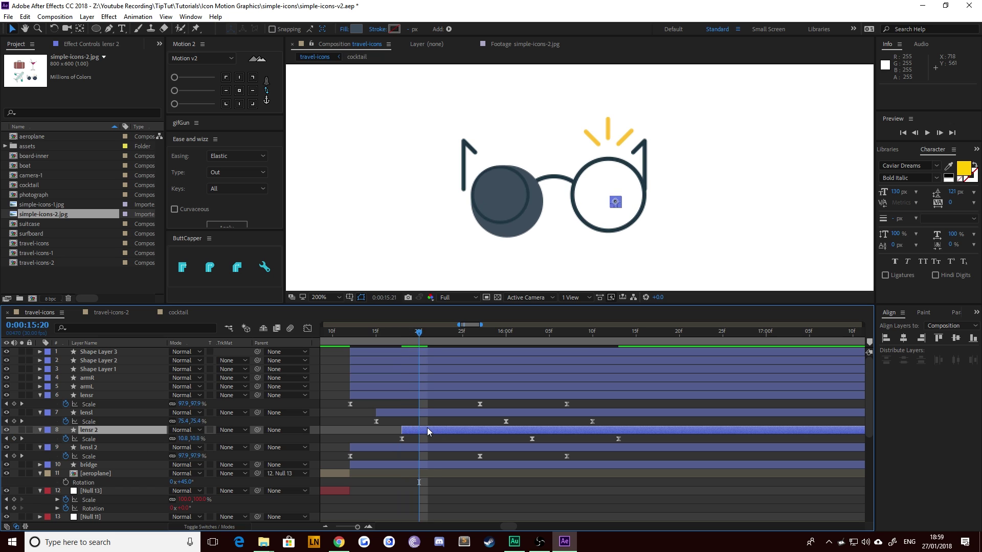
pyautogui.click(423, 450)
pyautogui.press('[')
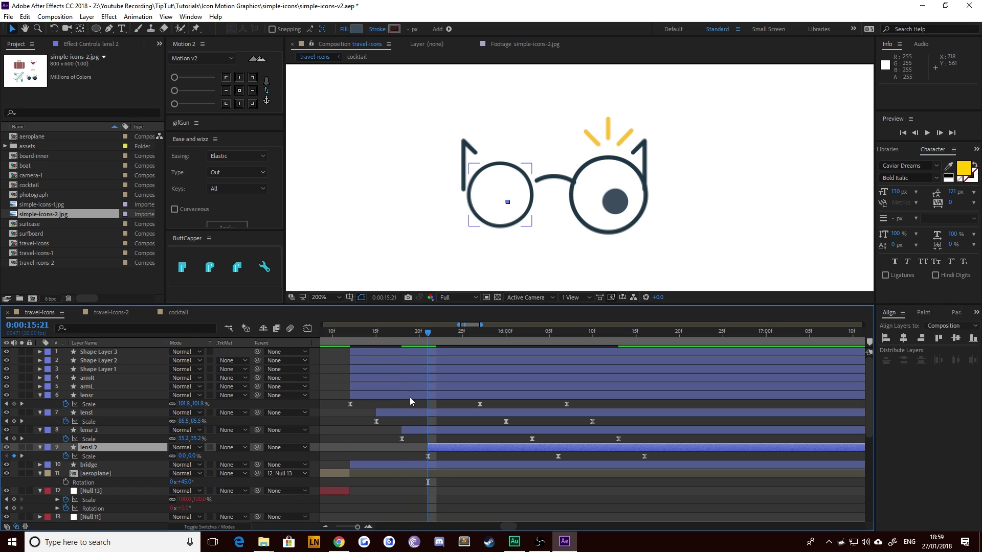
# Step: Preview the staggered lens animation from 15:12
pyautogui.click(349, 339)
pyautogui.press('space')
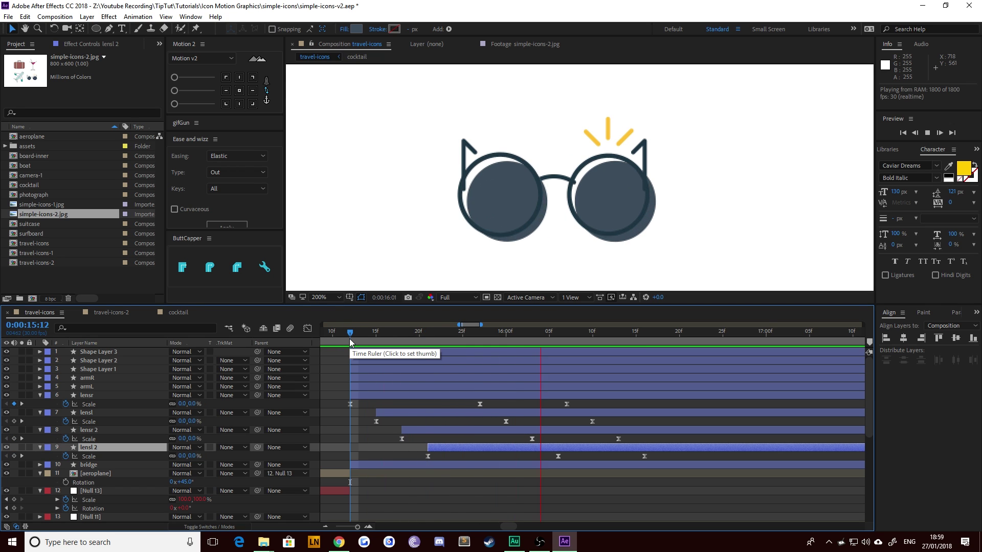
pyautogui.click(355, 341)
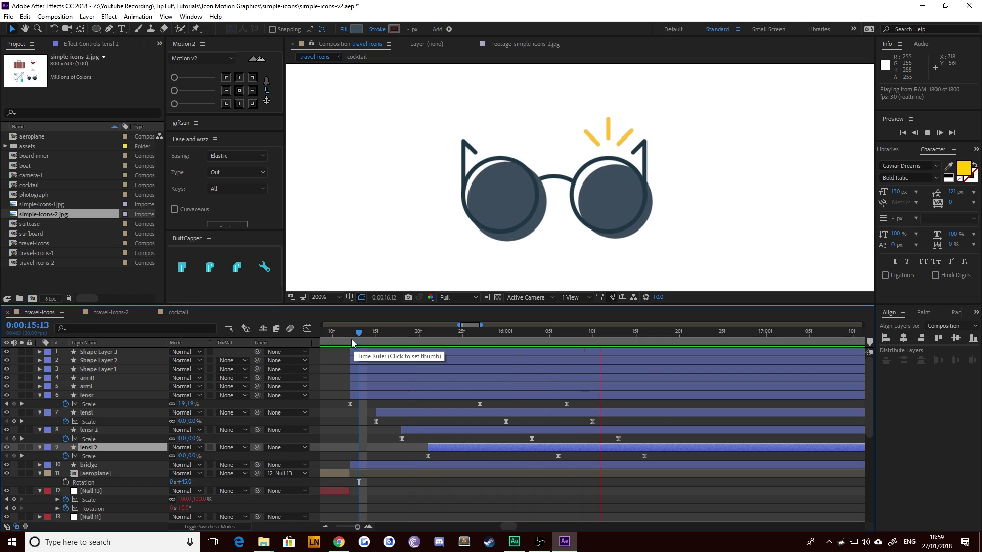
pyautogui.click(352, 339)
pyautogui.press('space')
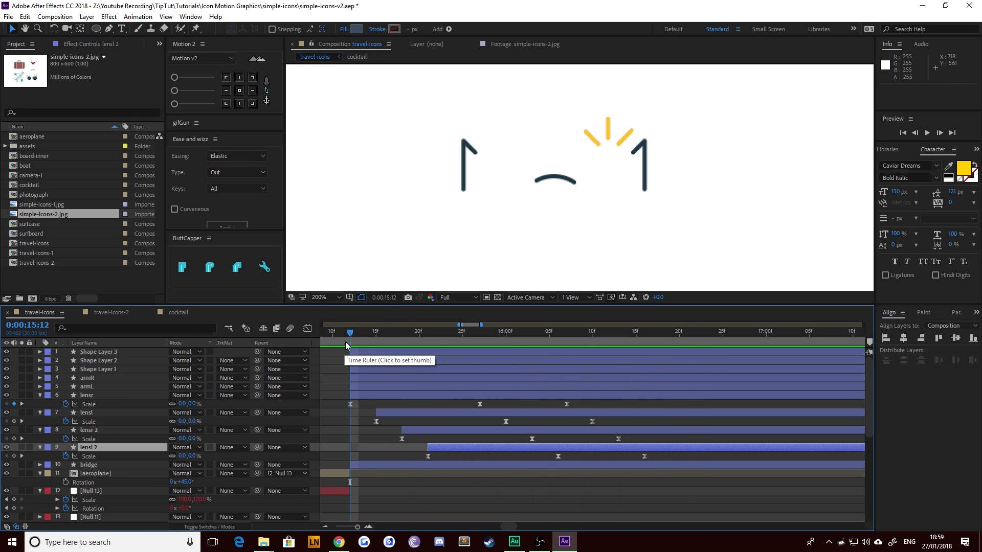
# Step: Reveal the bridge layer's Trim Paths 1 and set a first End keyframe
pyautogui.moveTo(349, 333); pyautogui.dragTo(501, 359)
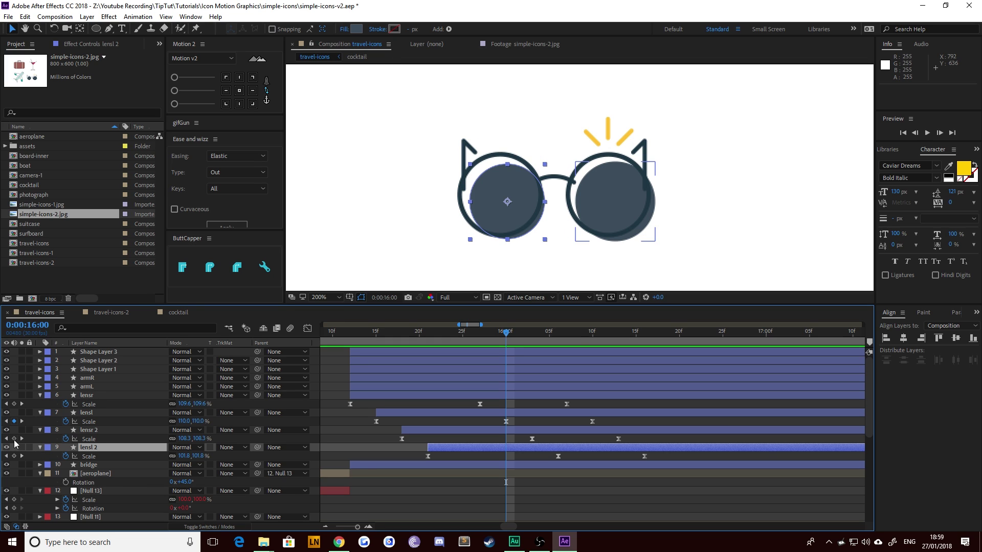
pyautogui.click(94, 466)
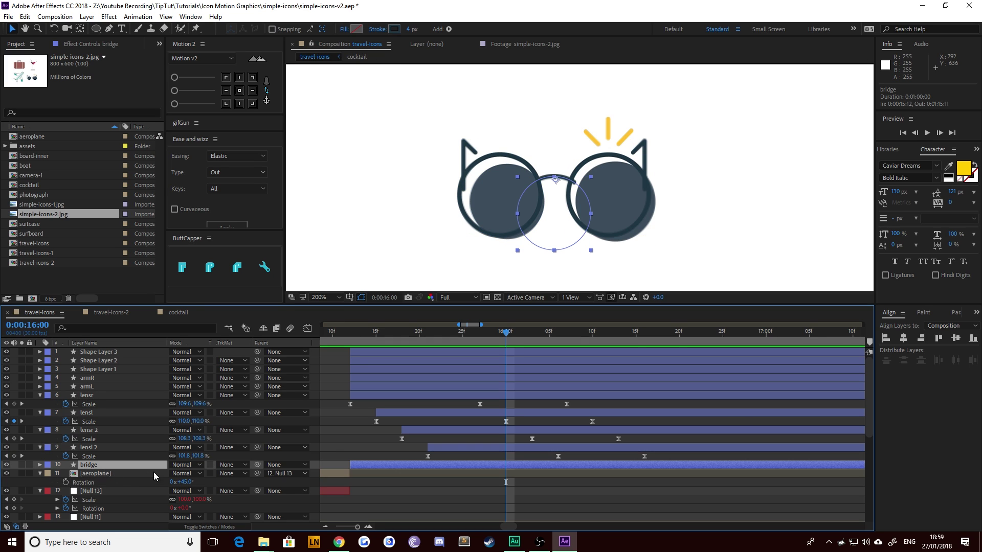
pyautogui.click(40, 465)
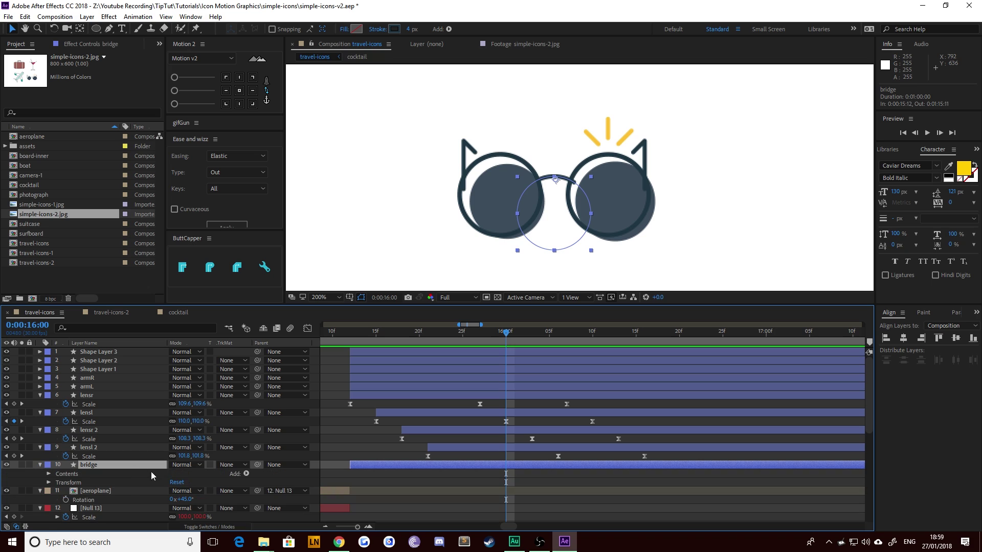
pyautogui.click(48, 474)
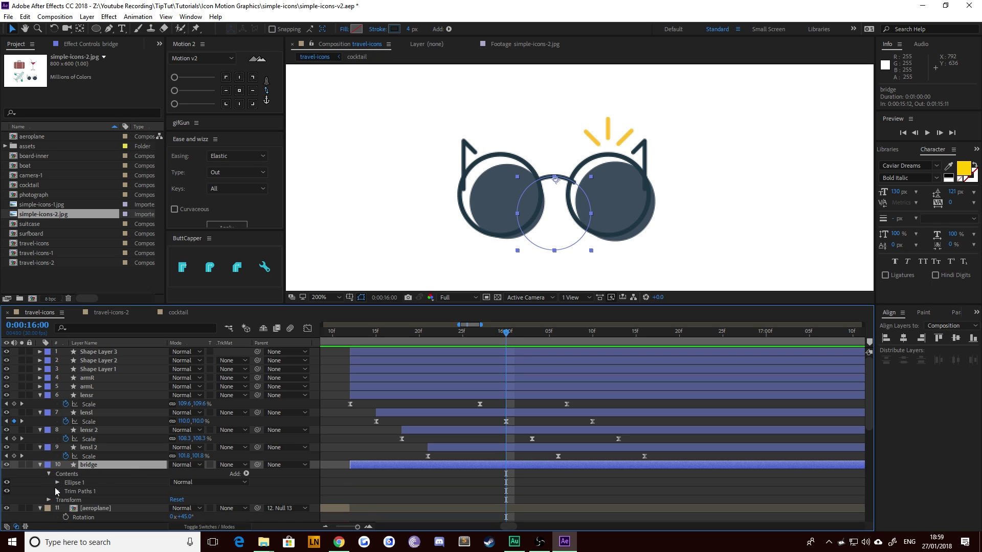
pyautogui.click(57, 491)
pyautogui.scroll(-1, 96, 503)
pyautogui.click(75, 500)
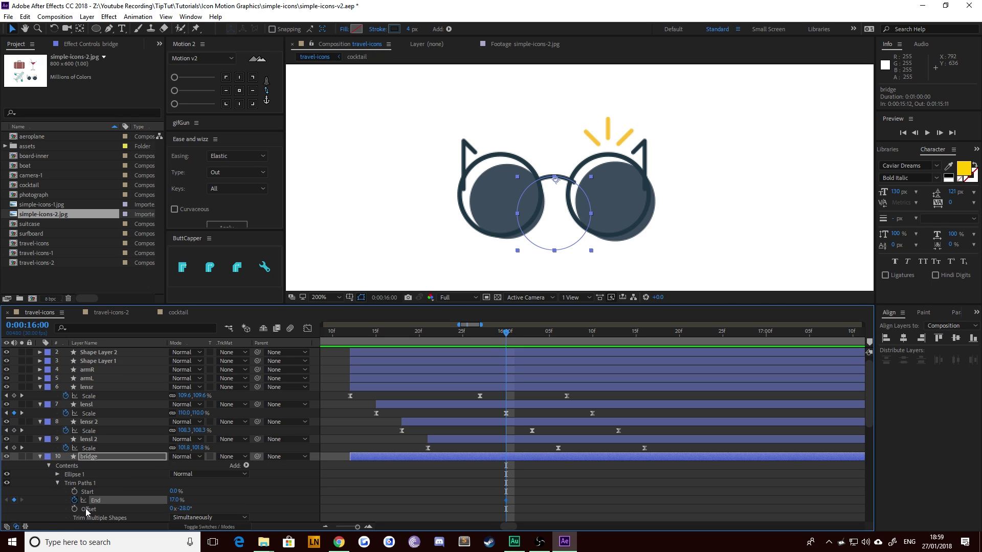
# Step: Add a second End keyframe later and set the first keyframe's End to 0%
pyautogui.hotkey('shift', 'pagedown')
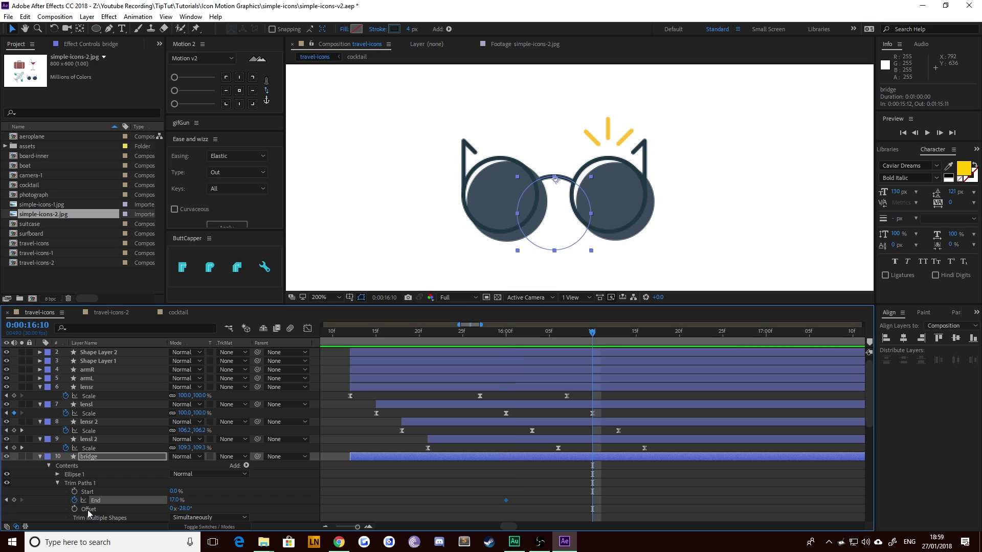
pyautogui.press('pagedown')
pyautogui.press('pagedown')
pyautogui.press('pagedown')
pyautogui.press('pagedown')
pyautogui.press('pagedown')
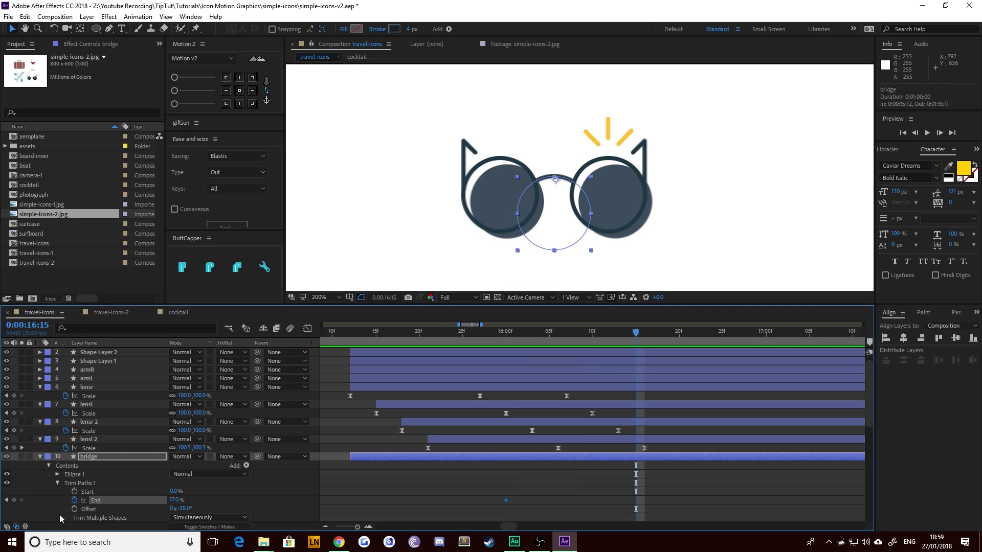
pyautogui.click(14, 500)
pyautogui.click(6, 500)
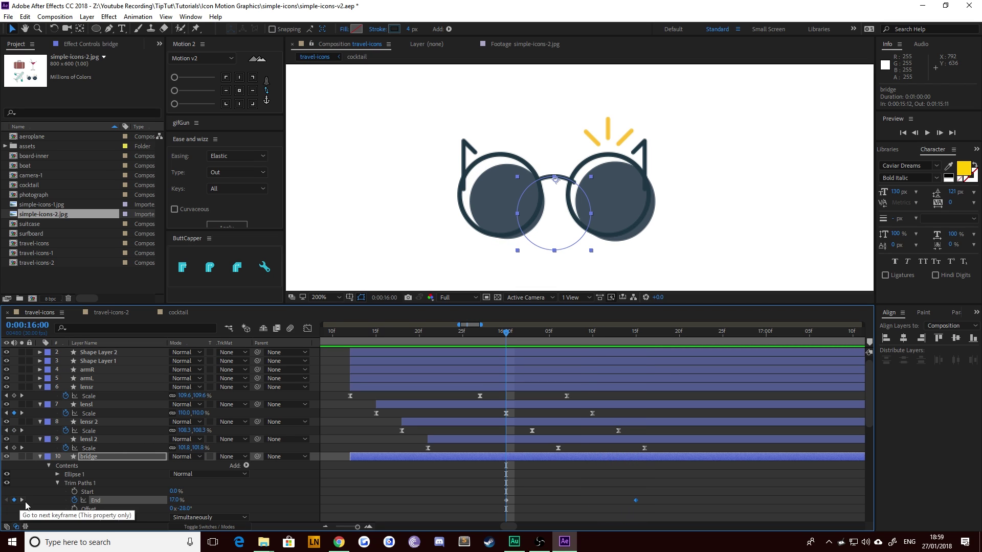
pyautogui.click(173, 500)
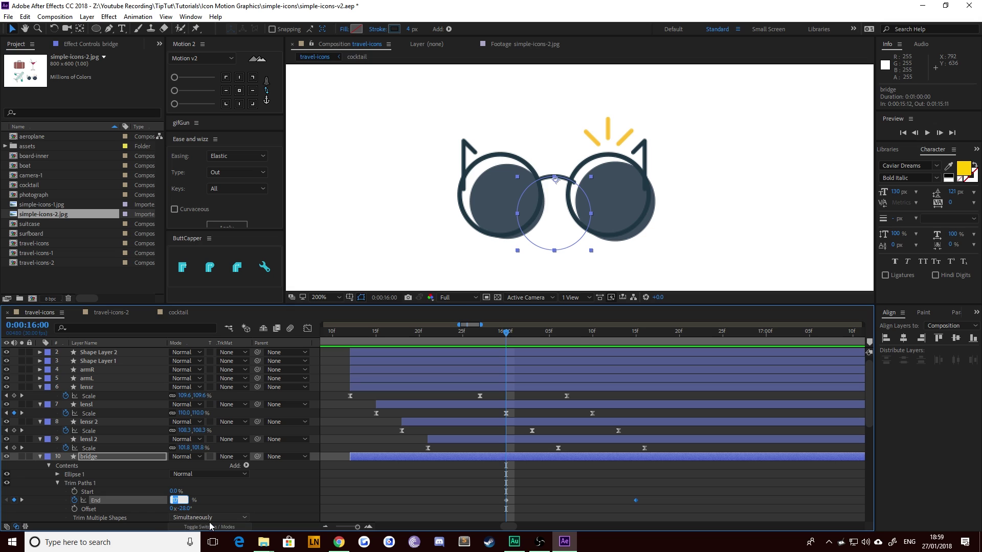
pyautogui.write('0')
pyautogui.press('Return')
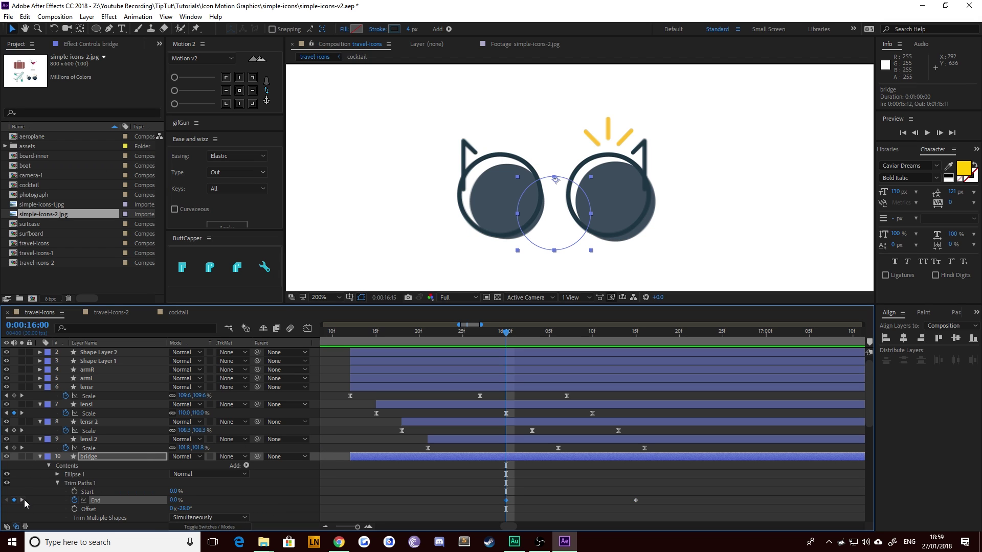
# Step: Shift the second End keyframe eleven frames later and Easy Ease both keyframes
pyautogui.click(22, 500)
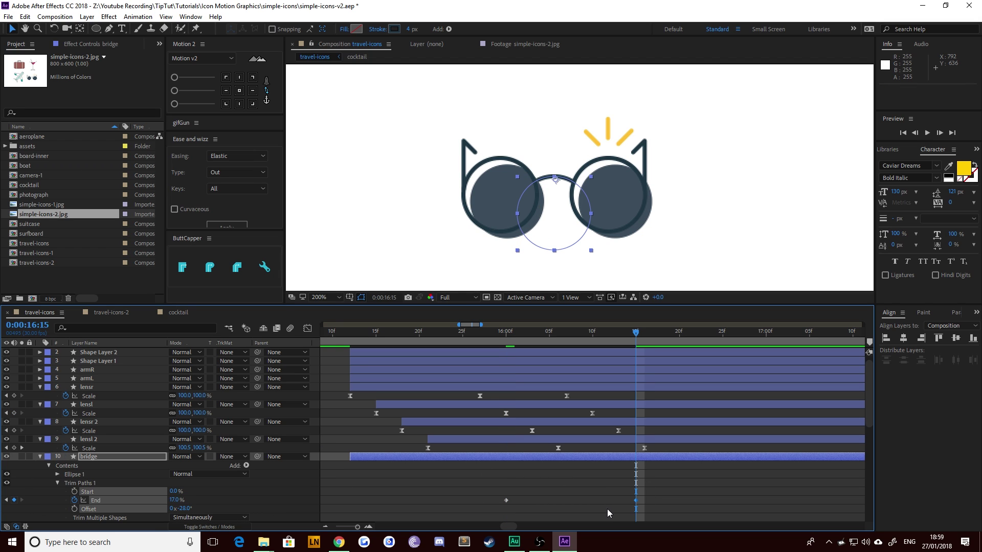
pyautogui.hotkey('alt', 'Right')
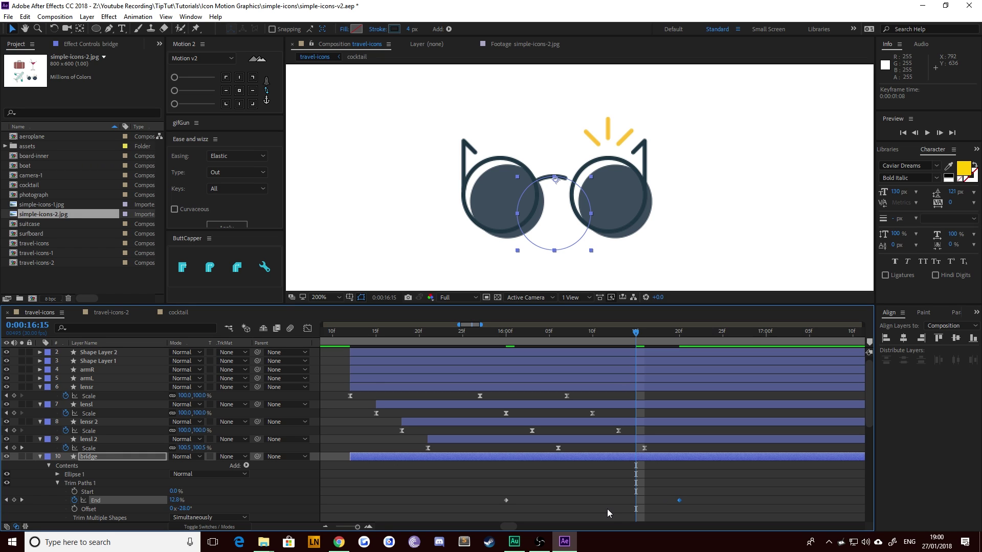
pyautogui.hotkey('alt', 'shift', 'Right')
pyautogui.moveTo(784, 490); pyautogui.dragTo(501, 505)
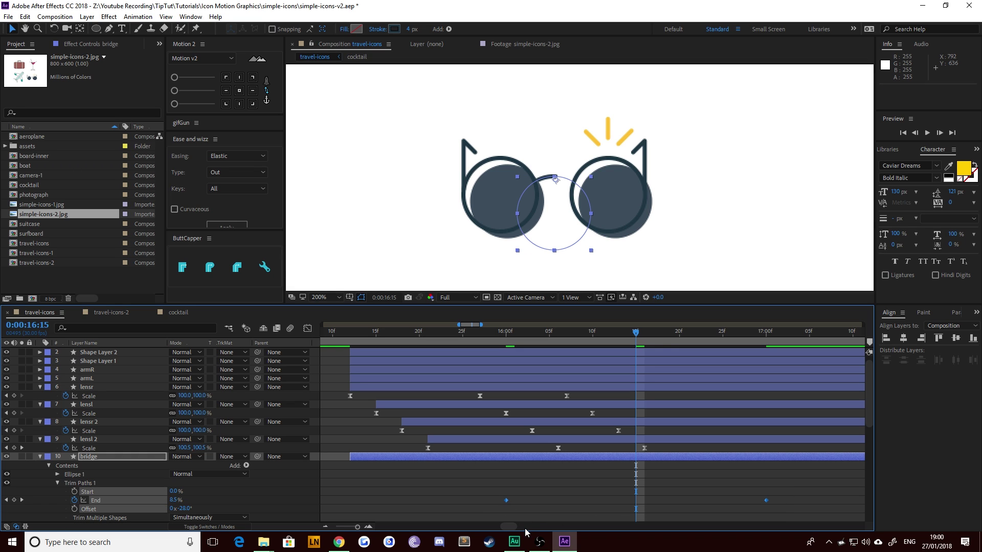
pyautogui.press('F9')
# Step: In the Graph Editor, give the bridge's second End keyframe 100% incoming influence
pyautogui.click(308, 328)
pyautogui.moveTo(818, 500); pyautogui.dragTo(670, 479)
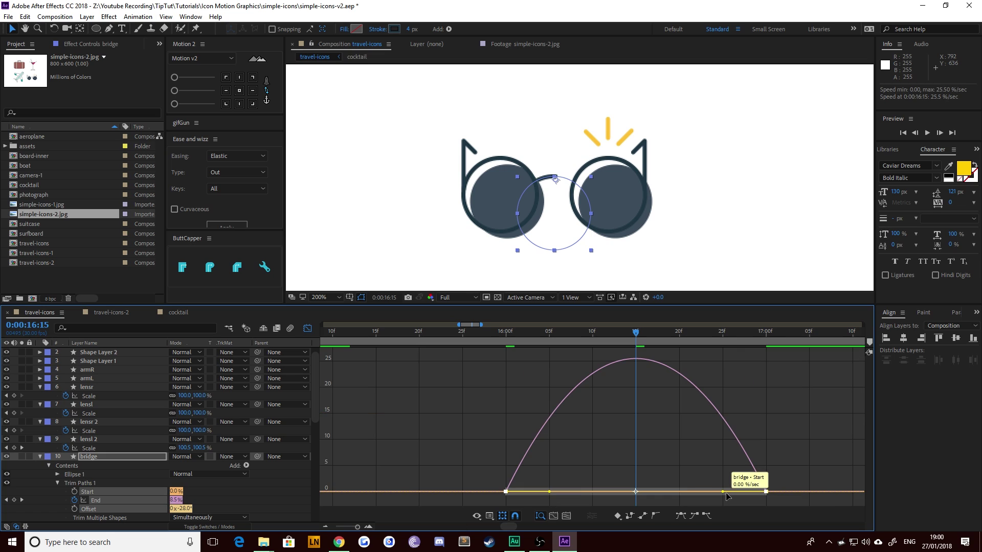
pyautogui.moveTo(726, 495); pyautogui.dragTo(529, 490)
pyautogui.click(308, 328)
# Step: Scrub and play back the bridge arc drawing on to 17%
pyautogui.moveTo(499, 340); pyautogui.dragTo(377, 361)
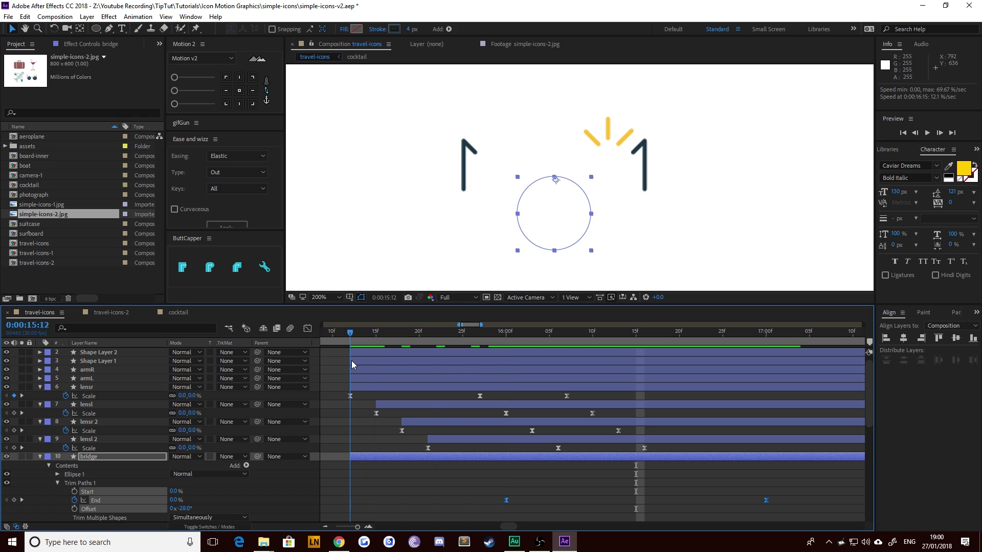
pyautogui.press('space')
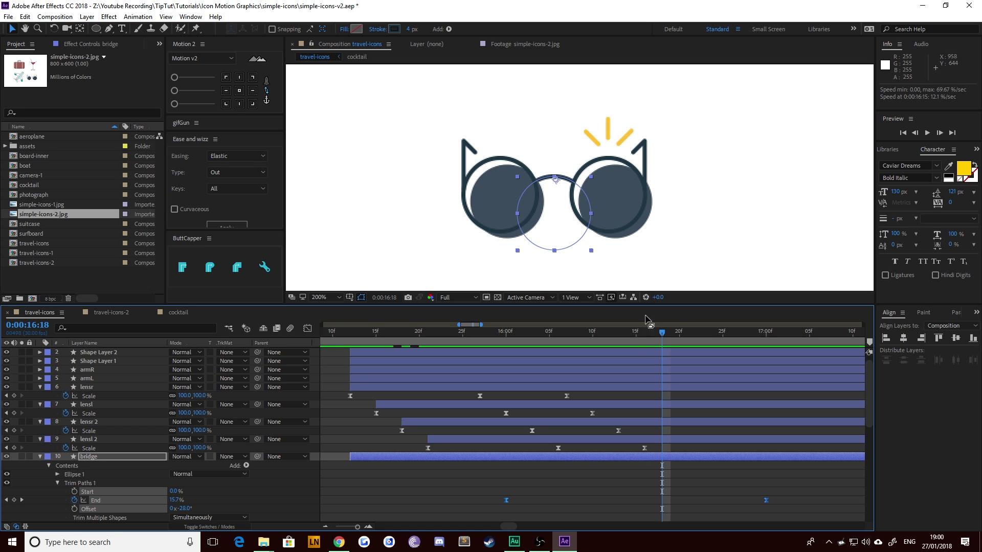
pyautogui.moveTo(666, 335); pyautogui.dragTo(759, 372)
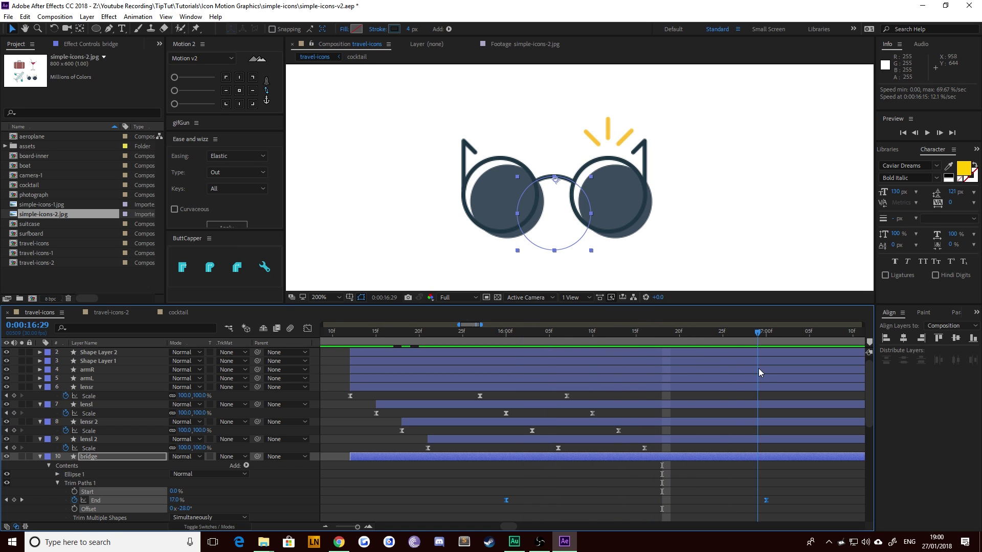
# Step: Parent armL to lensl and armR to lensr, then preview the arms following the lenses
pyautogui.click(93, 378)
pyautogui.keyDown('shift'); pyautogui.click(90, 370); pyautogui.keyUp('shift')
pyautogui.click(82, 362)
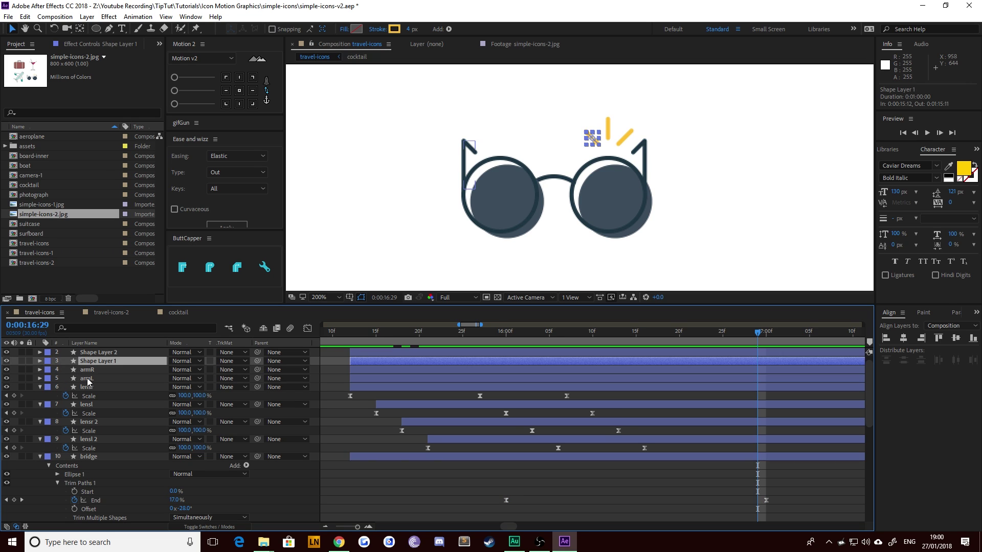
pyautogui.click(92, 378)
pyautogui.moveTo(257, 380); pyautogui.dragTo(85, 411)
pyautogui.click(90, 370)
pyautogui.moveTo(257, 370); pyautogui.dragTo(97, 392)
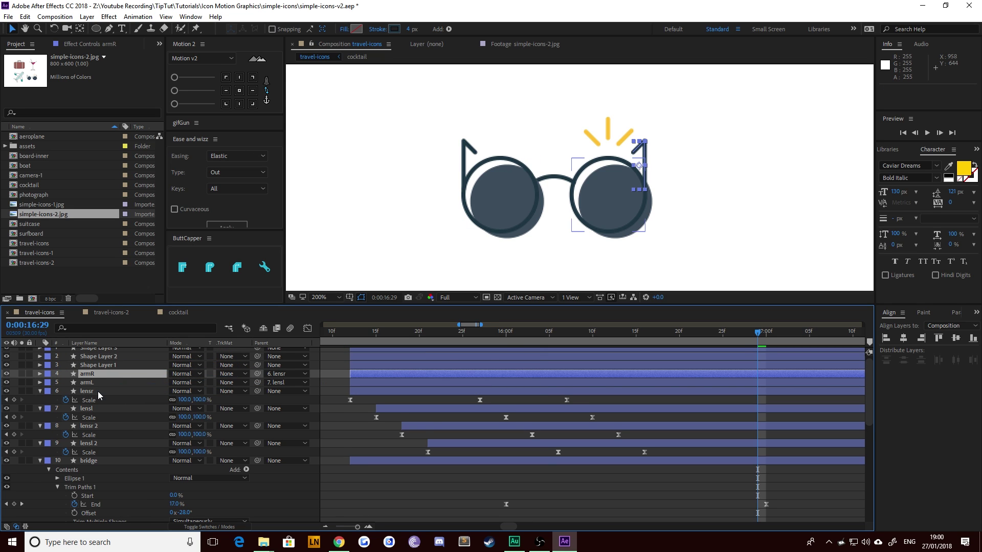
pyautogui.moveTo(578, 335)
pyautogui.mouseDown()
pyautogui.moveTo(390, 364)
pyautogui.moveTo(575, 348)
pyautogui.moveTo(635, 357)
pyautogui.moveTo(511, 367)
pyautogui.moveTo(548, 366)
pyautogui.moveTo(532, 368)
pyautogui.mouseUp()
# Step: Move both arms' anchor points to their bottom corners with Motion 2
pyautogui.click(461, 144)
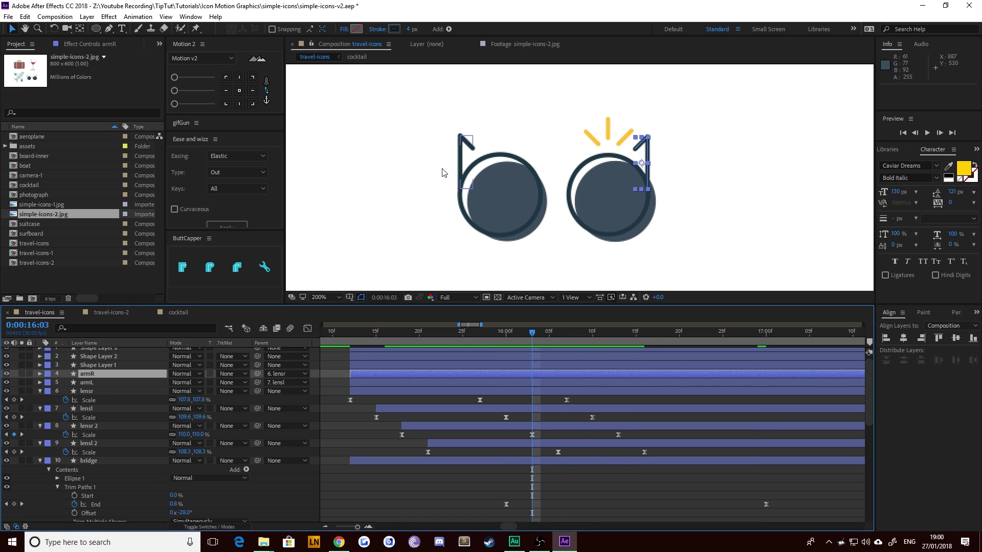
pyautogui.keyDown('shift'); pyautogui.click(644, 144); pyautogui.keyUp('shift')
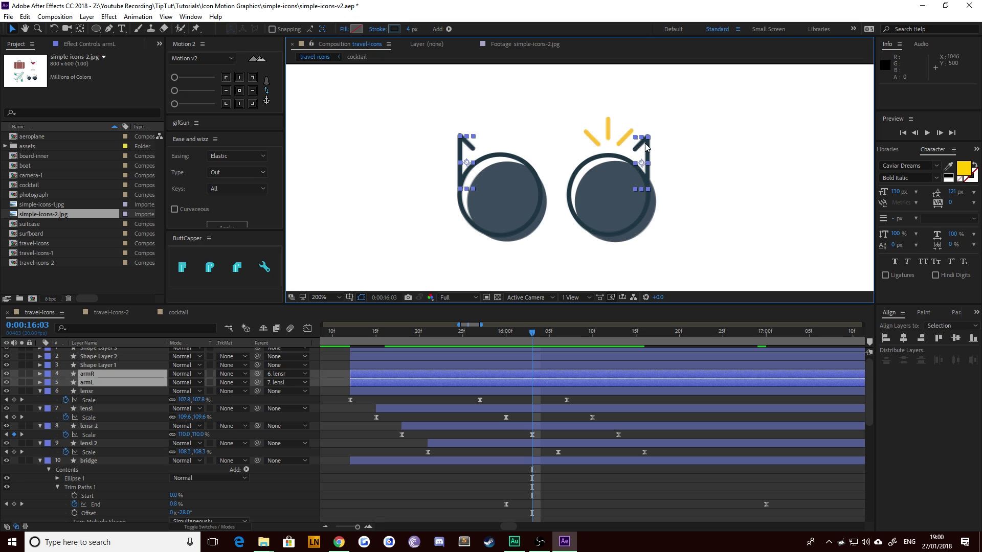
pyautogui.click(239, 104)
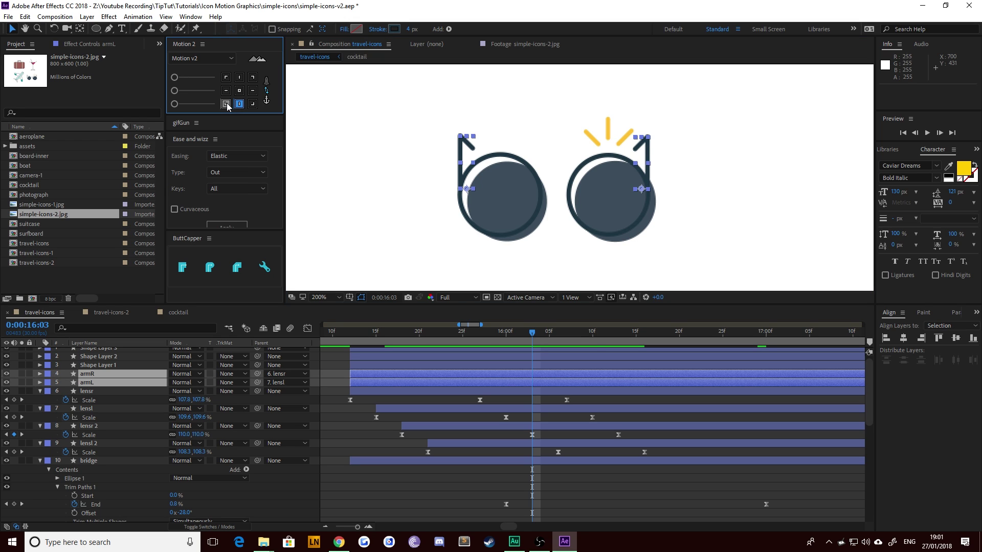
pyautogui.click(226, 104)
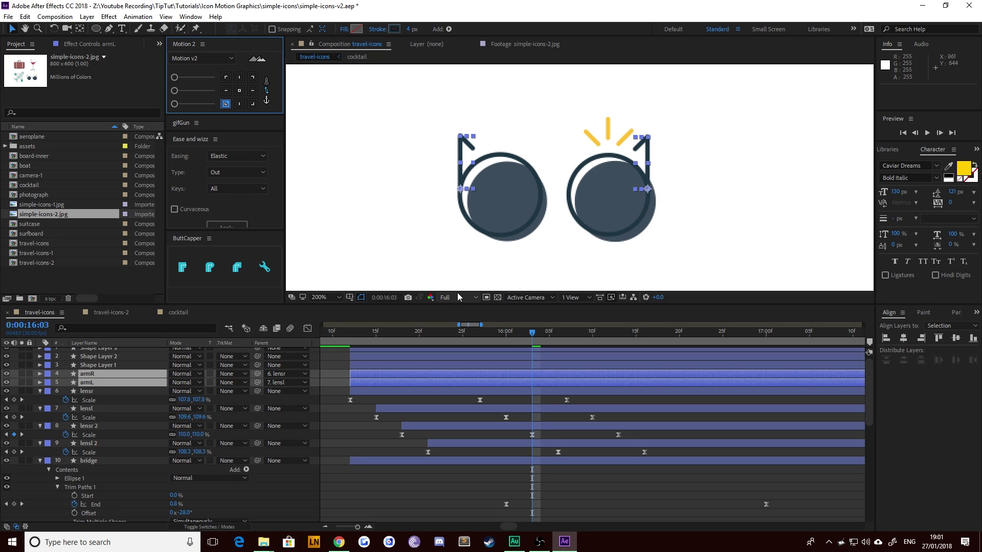
# Step: Keyframe both arms' Rotation over 25 frames, swinging the left arm to about -33° midway
pyautogui.press('r')
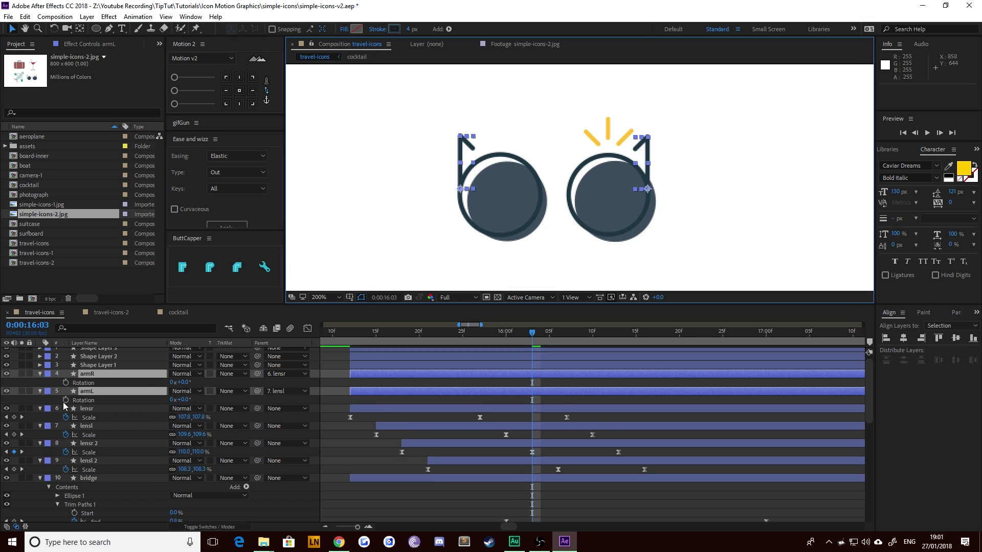
pyautogui.click(66, 382)
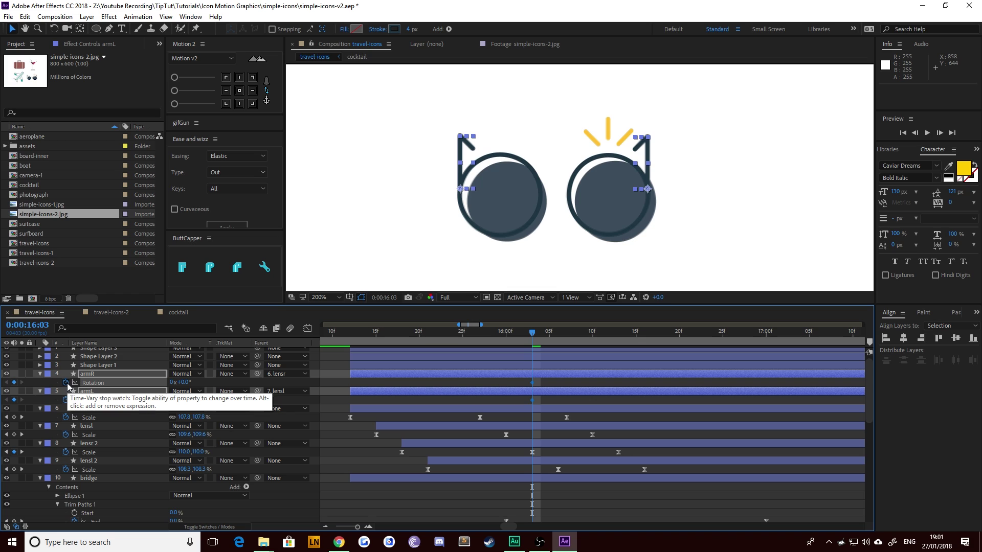
pyautogui.hotkey('shift', 'pagedown')
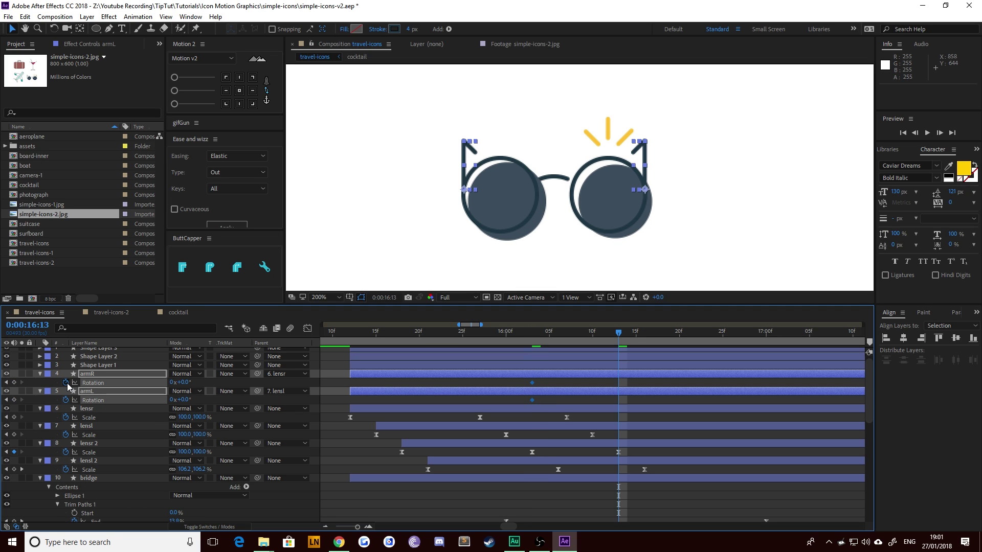
pyautogui.press('pagedown')
pyautogui.press('pagedown')
pyautogui.press('pagedown')
pyautogui.press('pagedown')
pyautogui.press('pagedown')
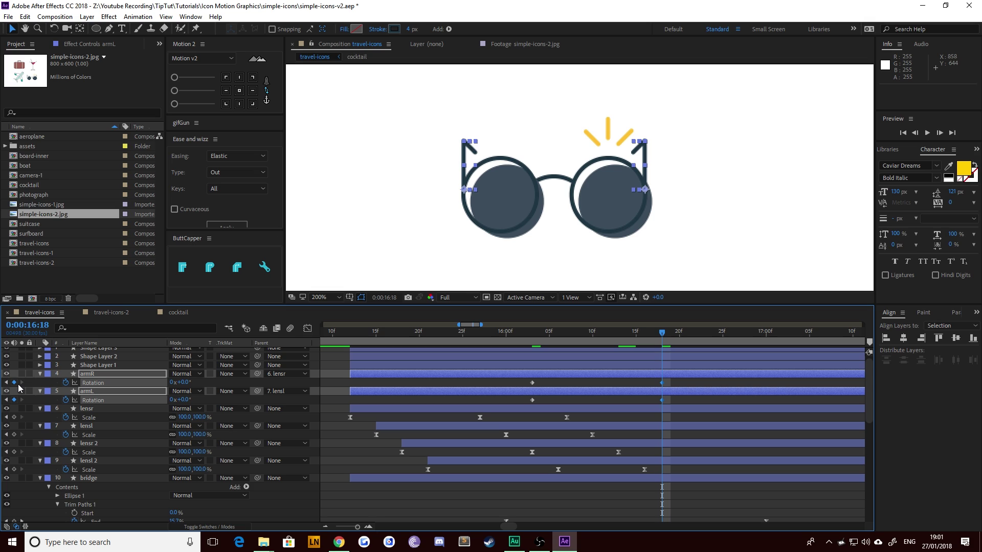
pyautogui.hotkey('shift', 'pagedown')
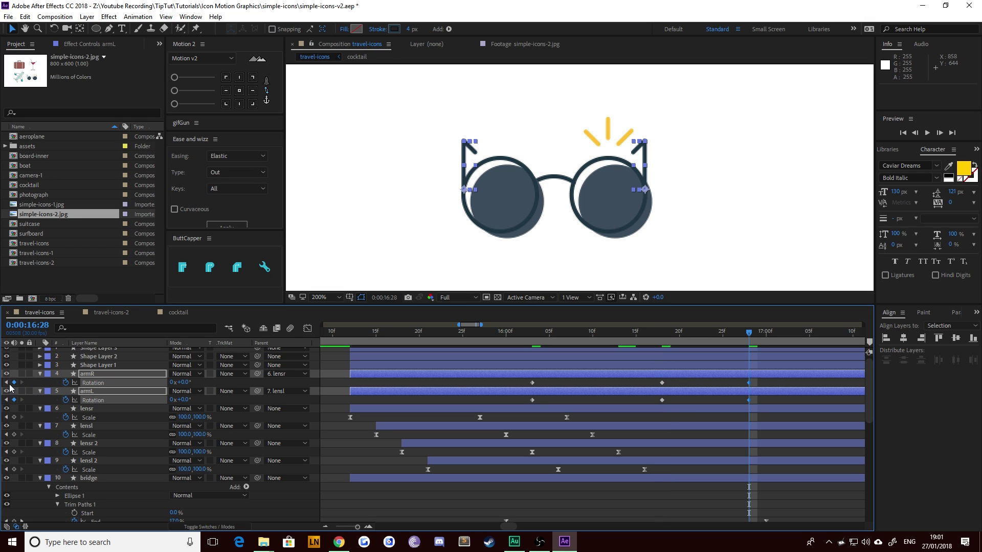
pyautogui.click(7, 383)
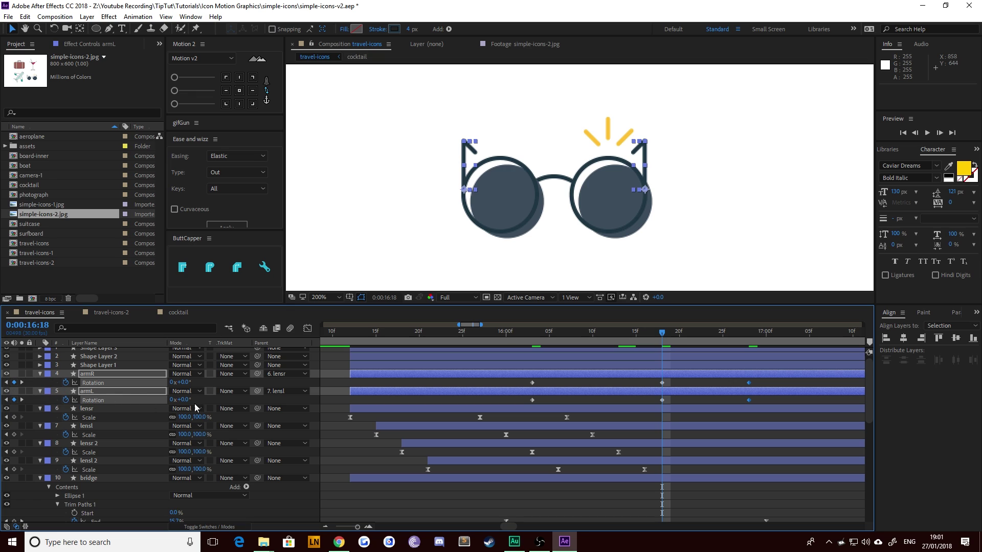
pyautogui.click(338, 404)
pyautogui.moveTo(185, 401); pyautogui.dragTo(220, 400)
pyautogui.click(163, 392)
# Step: At the first Rotation keyframe, fold the left arm to 90° and the right arm to -90°
pyautogui.click(7, 383)
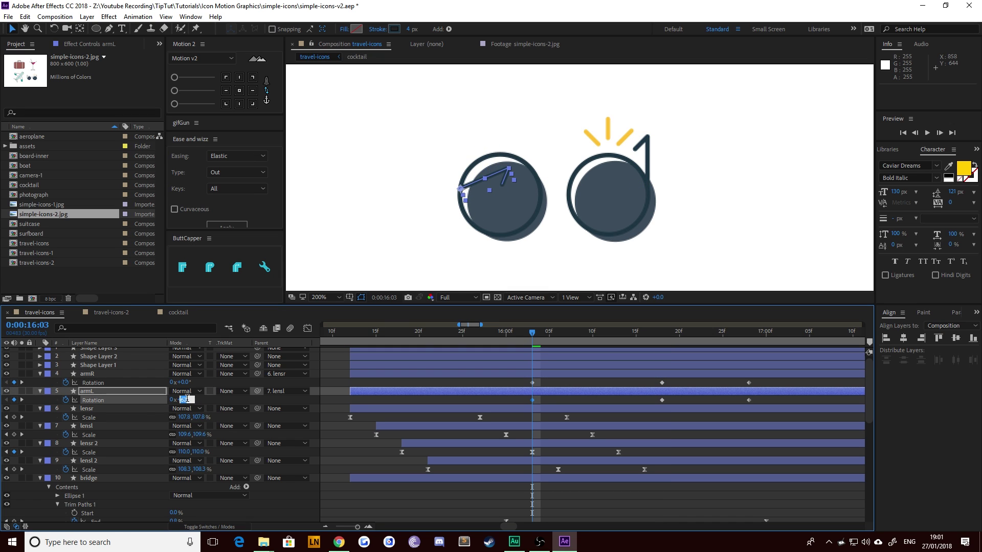
pyautogui.write('90')
pyautogui.press('Return')
pyautogui.write('-90')
pyautogui.press('Return')
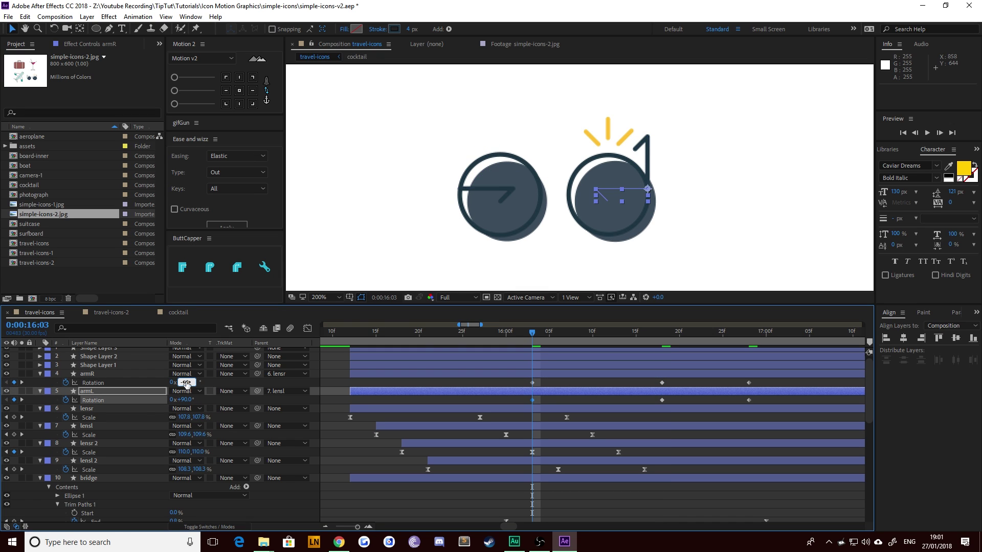
pyautogui.click(358, 216)
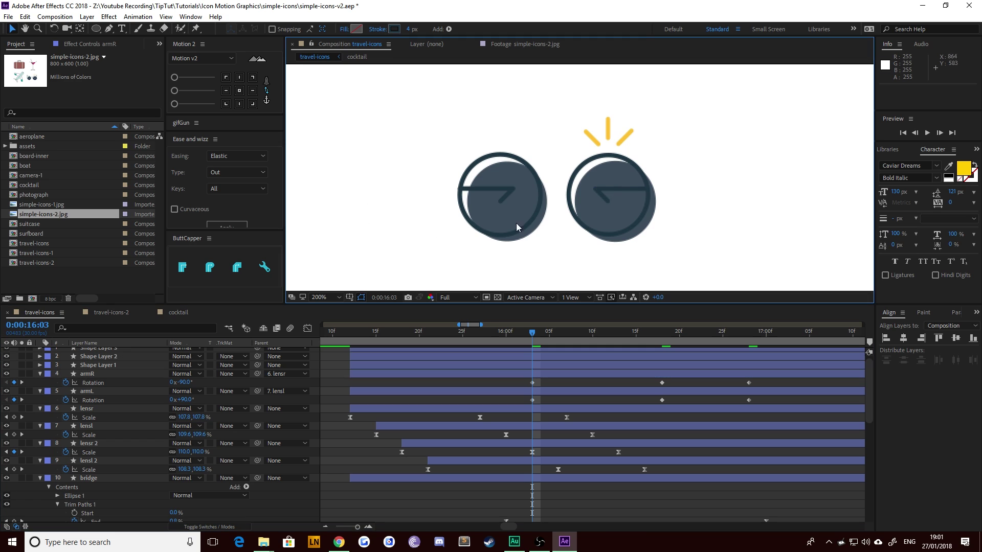
# Step: Send armR and armL down the stack with Ctrl+[ to sit directly above bridge
pyautogui.scroll(1, 113, 392)
pyautogui.click(92, 378)
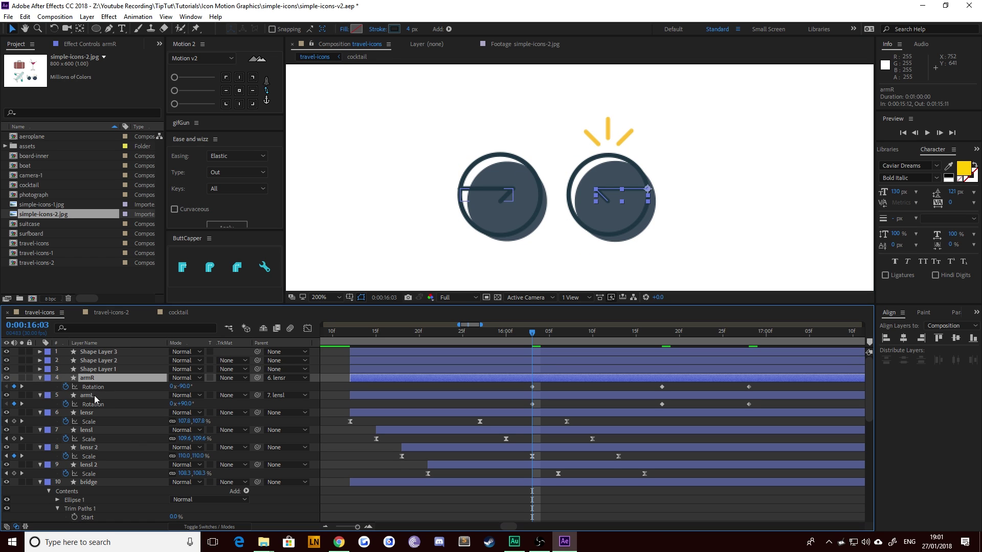
pyautogui.keyDown('shift'); pyautogui.click(96, 395); pyautogui.keyUp('shift')
pyautogui.hotkey('ctrl', '[')
pyautogui.hotkey('ctrl', '[')
pyautogui.hotkey('ctrl', '[')
pyautogui.hotkey('ctrl', '[')
pyautogui.hotkey('ctrl', '[')
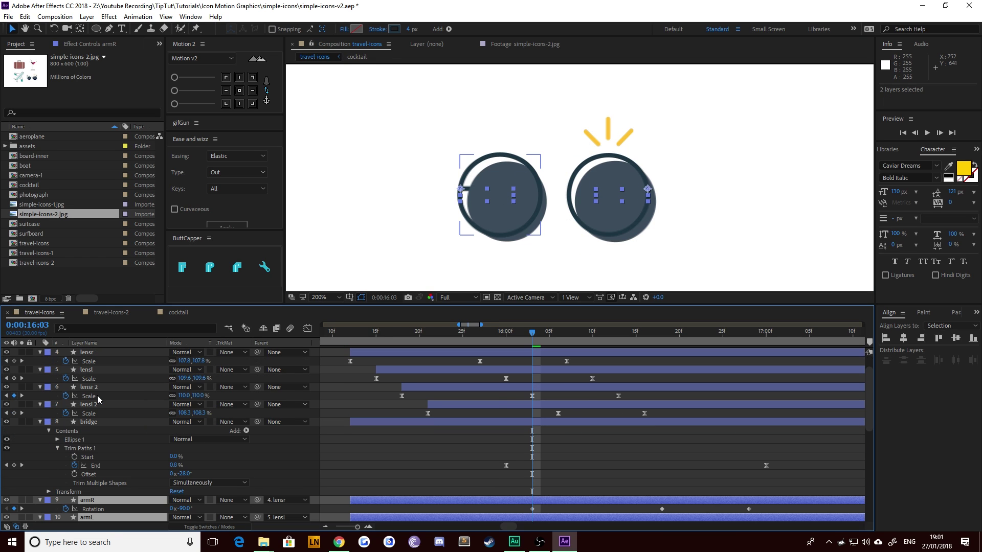
pyautogui.click(495, 197)
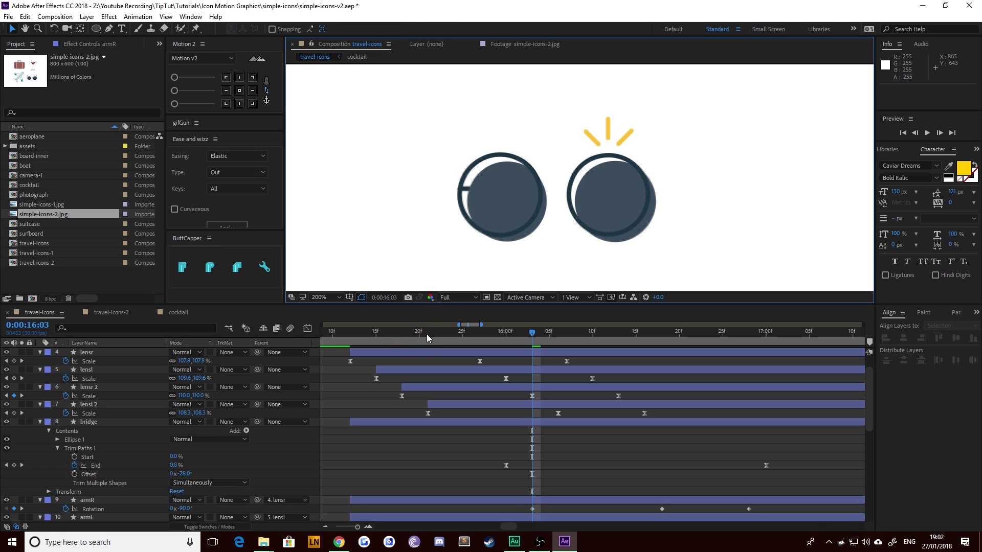
# Step: Trim armR's in-point to 16:03, its first rotation keyframe
pyautogui.moveTo(426, 334); pyautogui.dragTo(514, 340)
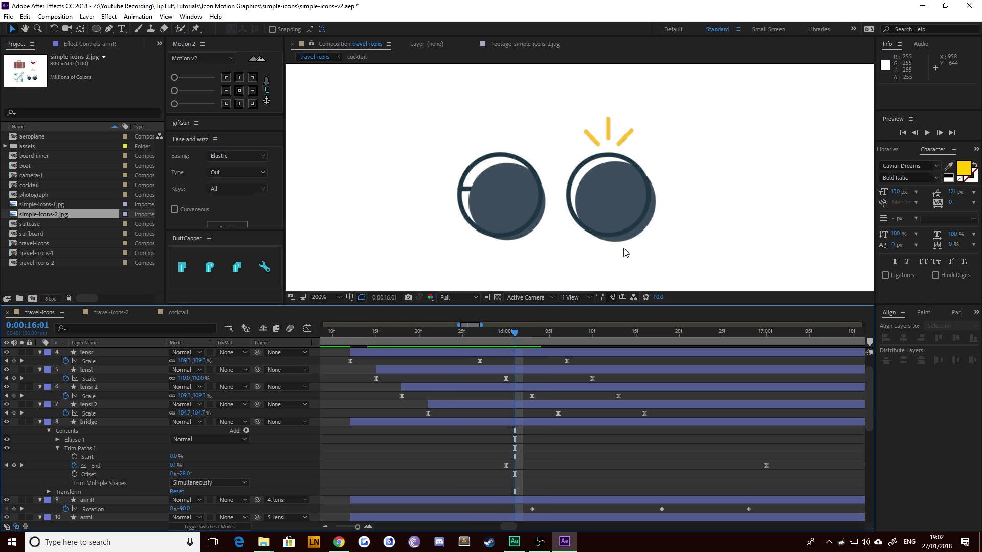
pyautogui.click(432, 431)
pyautogui.scroll(-2, 95, 445)
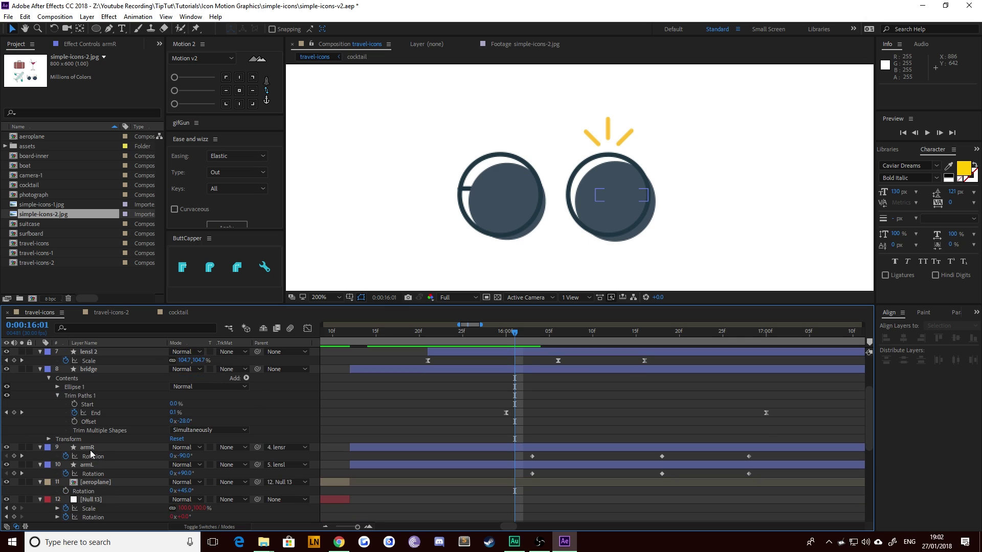
pyautogui.click(75, 449)
pyautogui.click(21, 456)
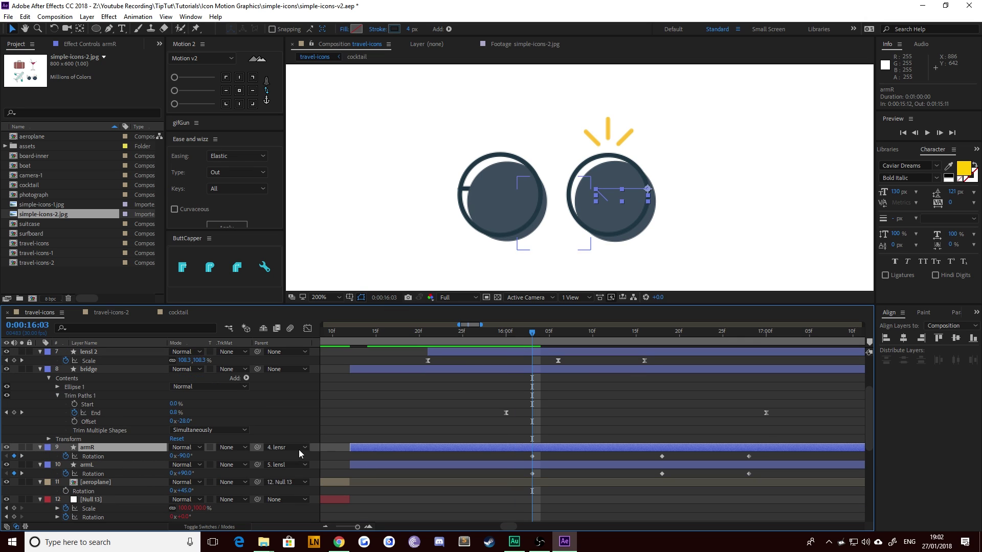
pyautogui.hotkey('alt', '[')
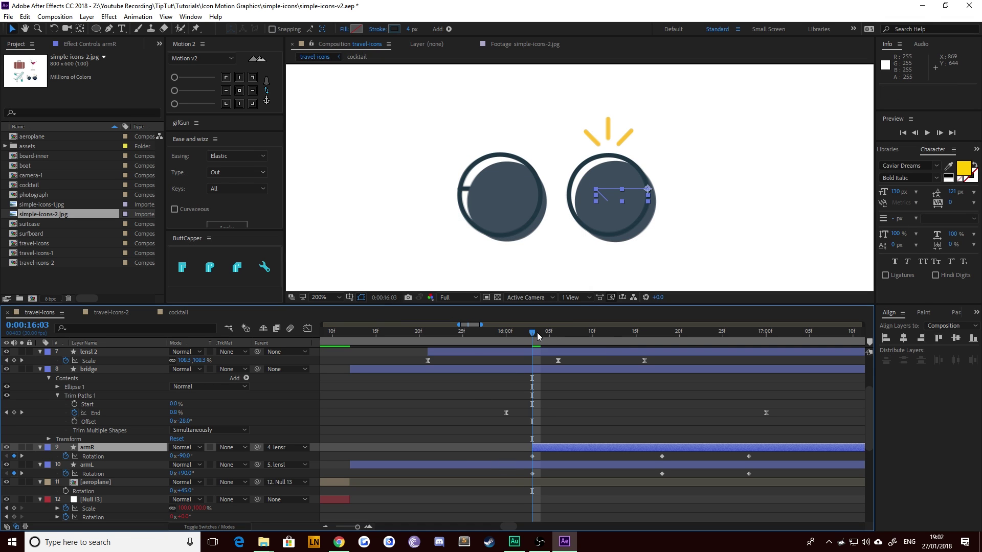
# Step: Preview from 16:03, then trim armL's in-point to 16:03 as well
pyautogui.moveTo(534, 334)
pyautogui.mouseDown()
pyautogui.moveTo(639, 336)
pyautogui.moveTo(535, 336)
pyautogui.moveTo(532, 348)
pyautogui.mouseUp()
pyautogui.press('space')
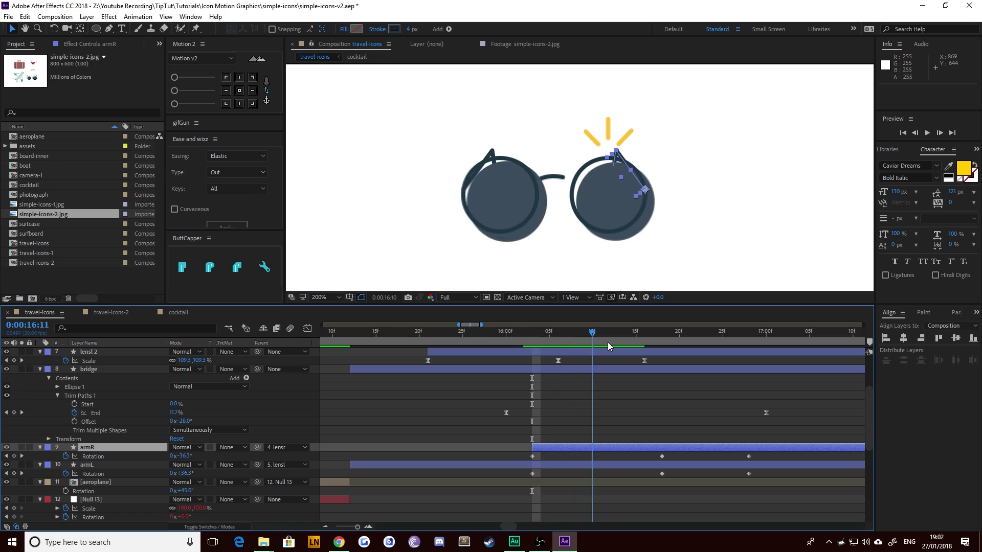
pyautogui.press('space')
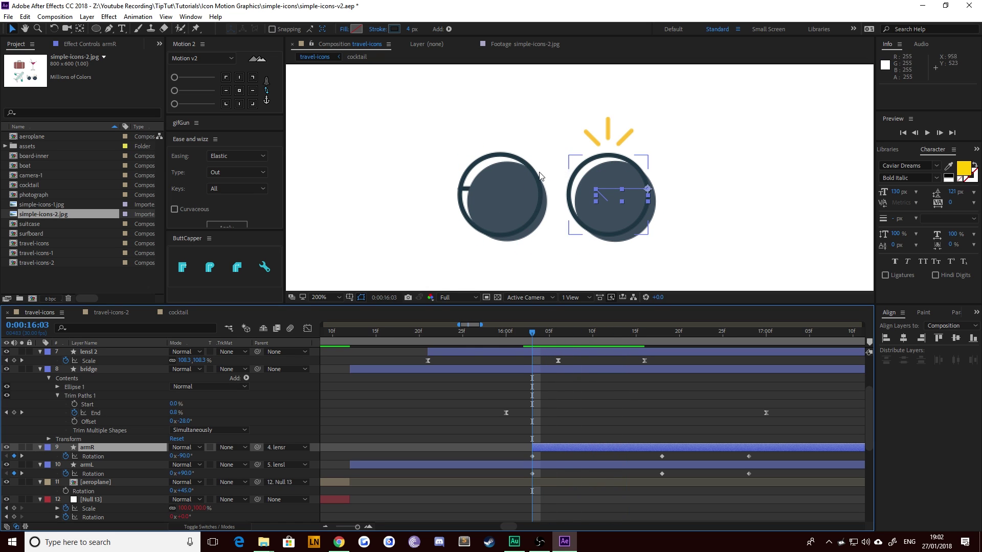
pyautogui.click(497, 466)
pyautogui.hotkey('alt', '[')
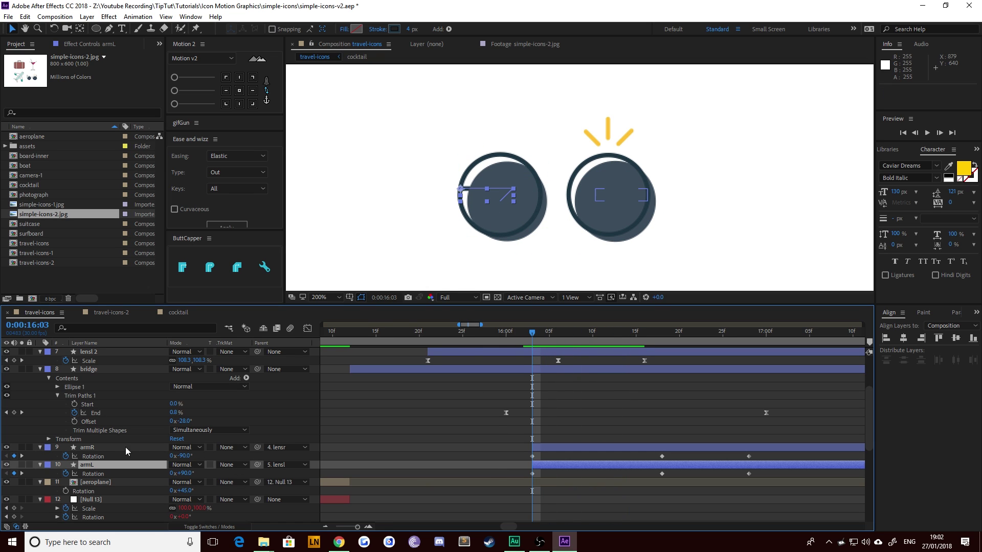
# Step: Add Trim Paths to armR and keyframe End from 0% at 16:03 to 100% at 17:03
pyautogui.click(550, 447)
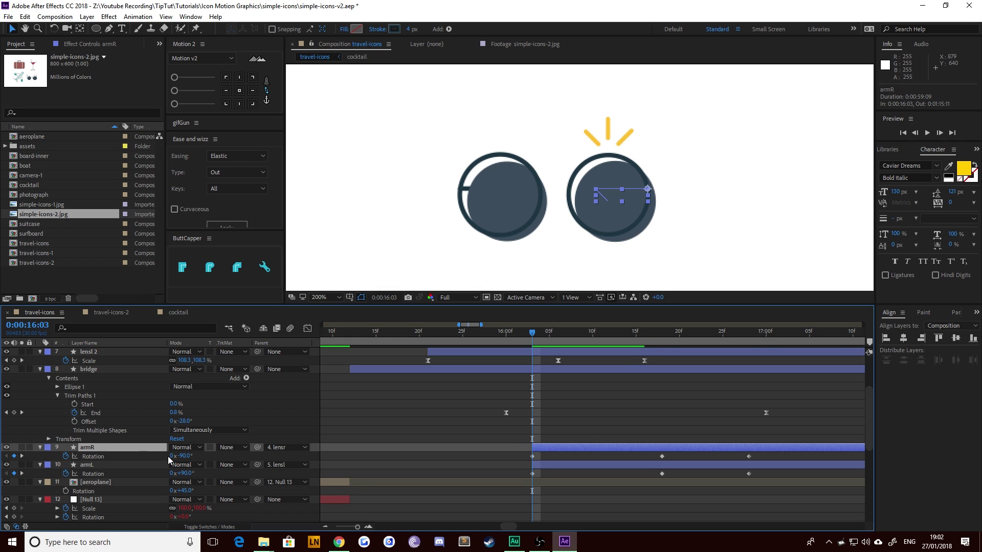
pyautogui.click(41, 448)
pyautogui.click(42, 448)
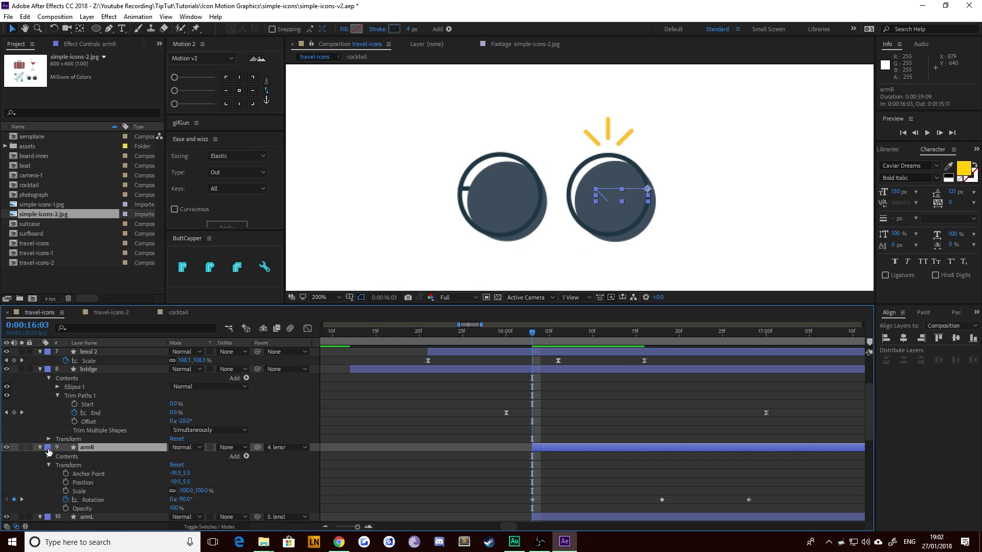
pyautogui.click(246, 456)
pyautogui.click(292, 402)
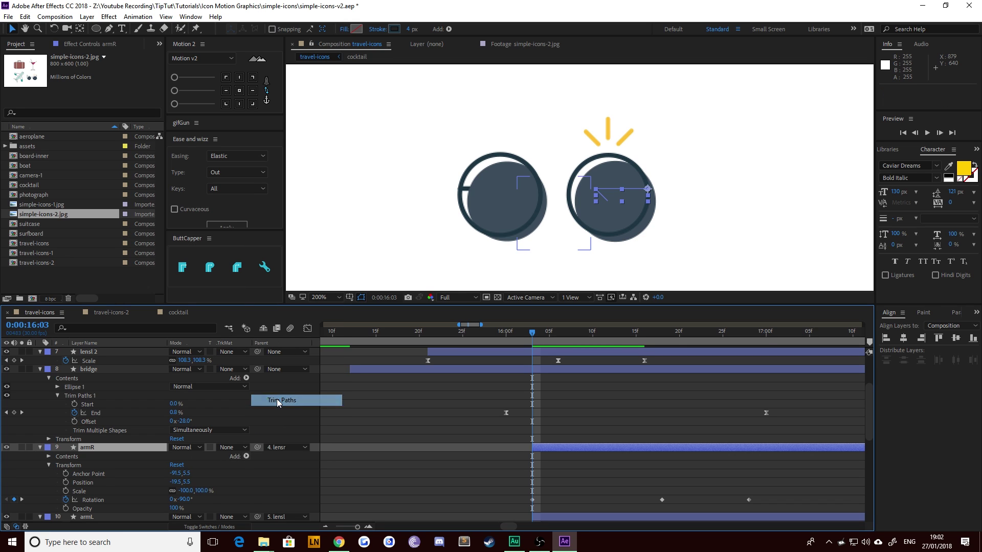
pyautogui.click(57, 474)
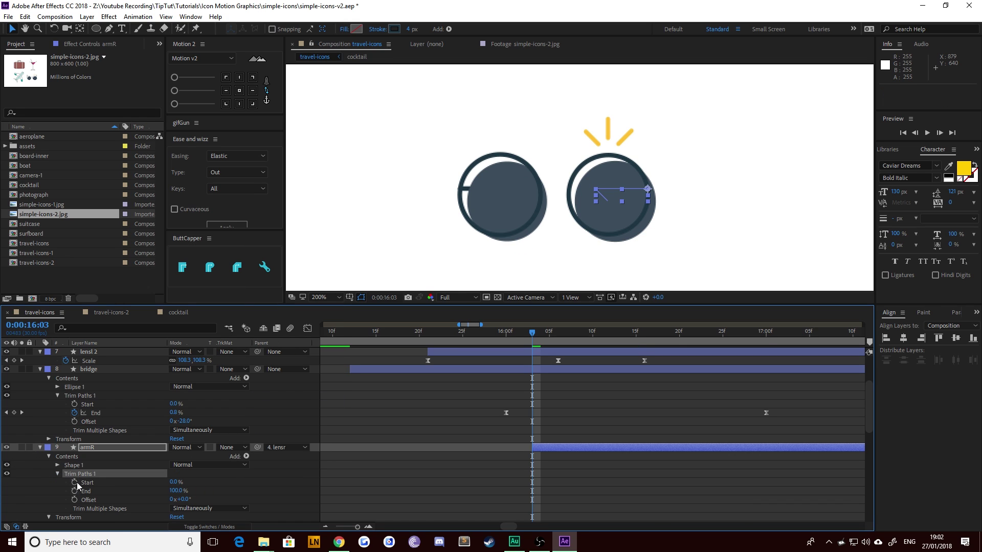
pyautogui.moveTo(175, 495); pyautogui.dragTo(139, 495)
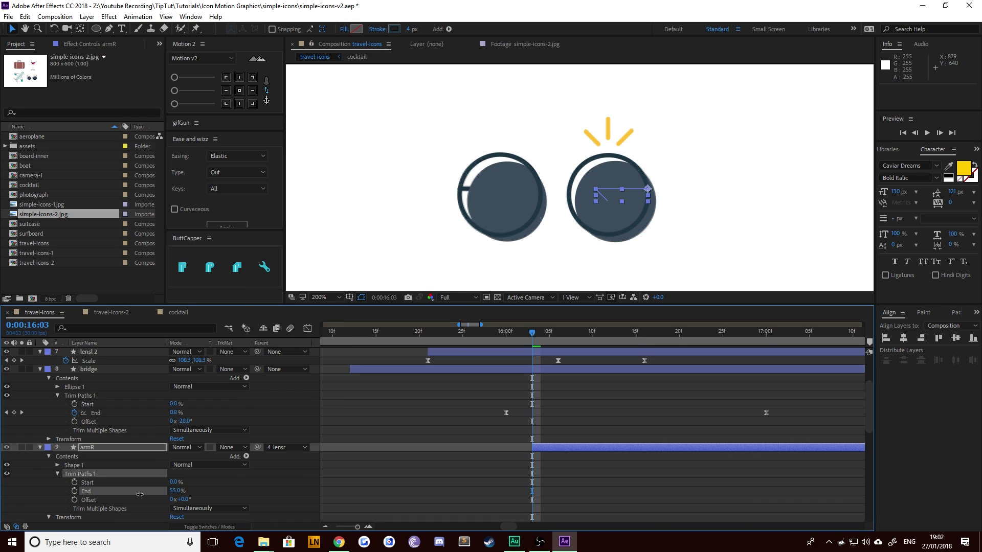
pyautogui.click(74, 492)
pyautogui.press('space')
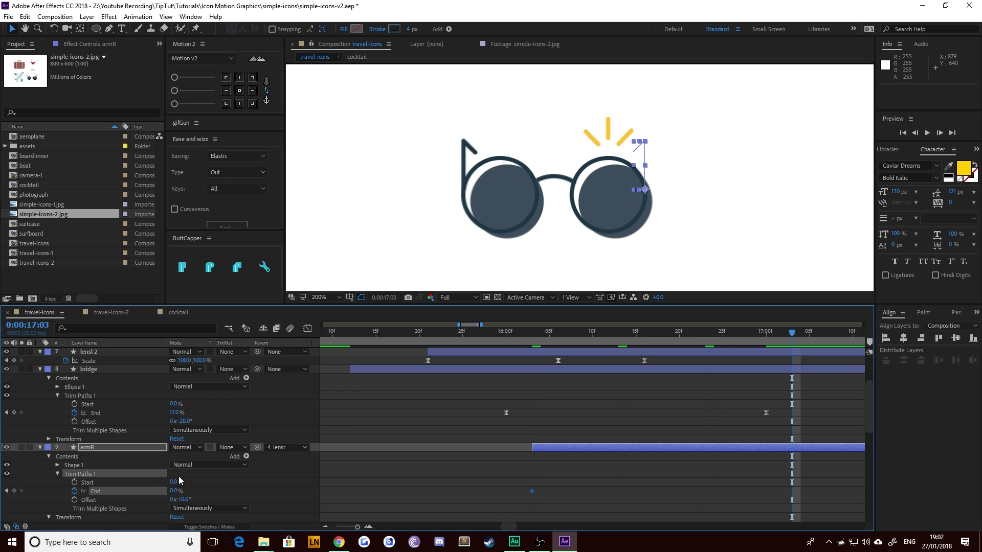
pyautogui.moveTo(171, 492); pyautogui.dragTo(481, 497)
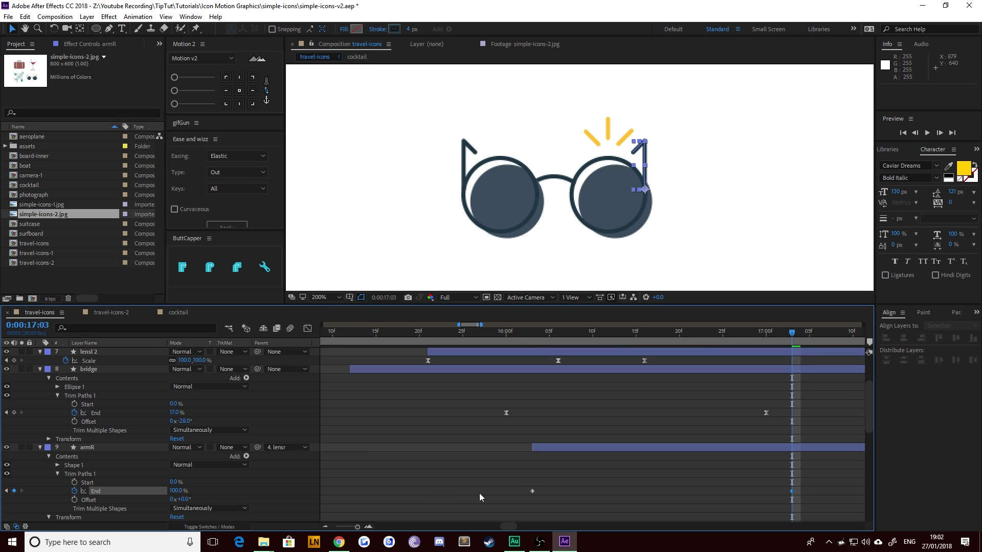
# Step: Give armR's final End keyframe 100% incoming influence and scrub to check the draw-on
pyautogui.moveTo(812, 481); pyautogui.dragTo(480, 511)
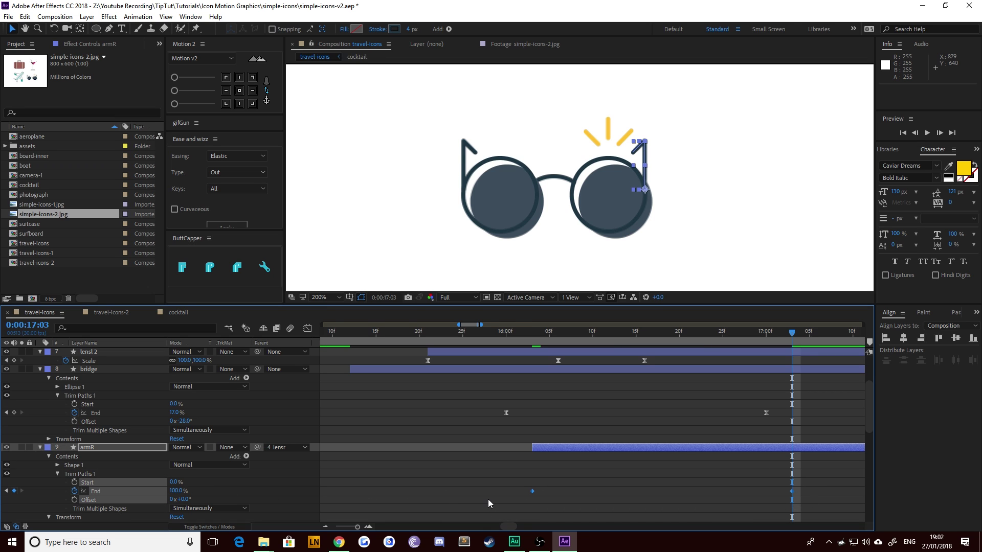
pyautogui.click(308, 328)
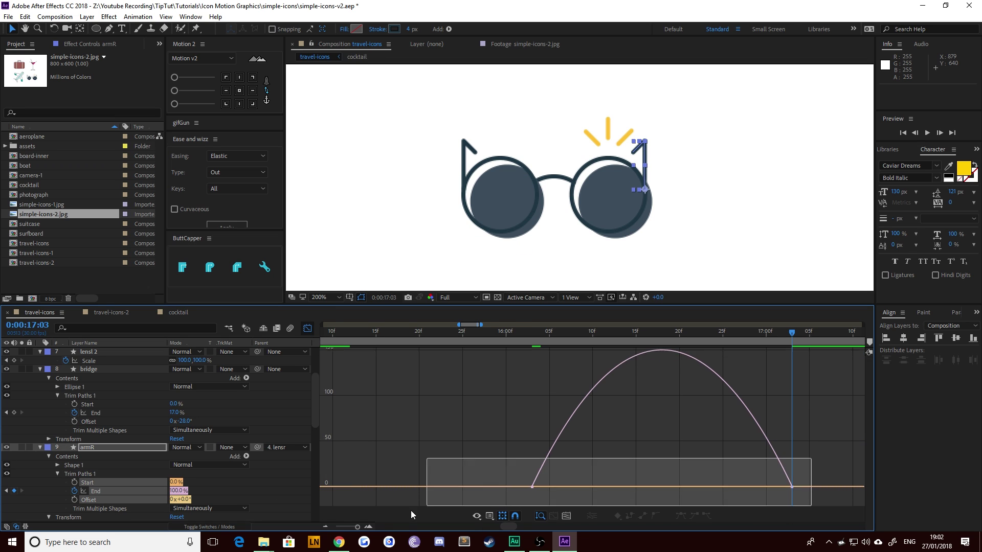
pyautogui.moveTo(750, 492); pyautogui.dragTo(590, 494)
pyautogui.click(307, 329)
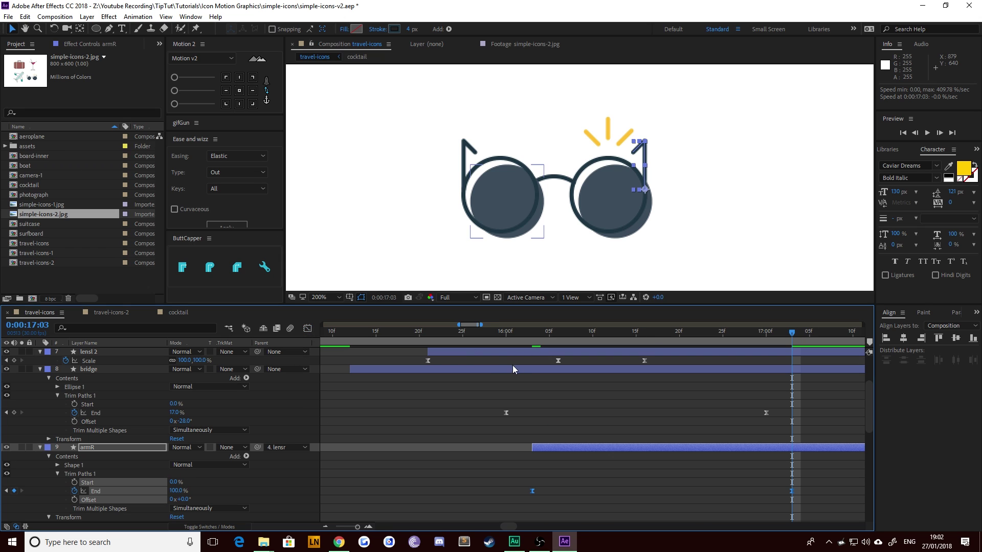
pyautogui.moveTo(530, 336); pyautogui.dragTo(792, 355)
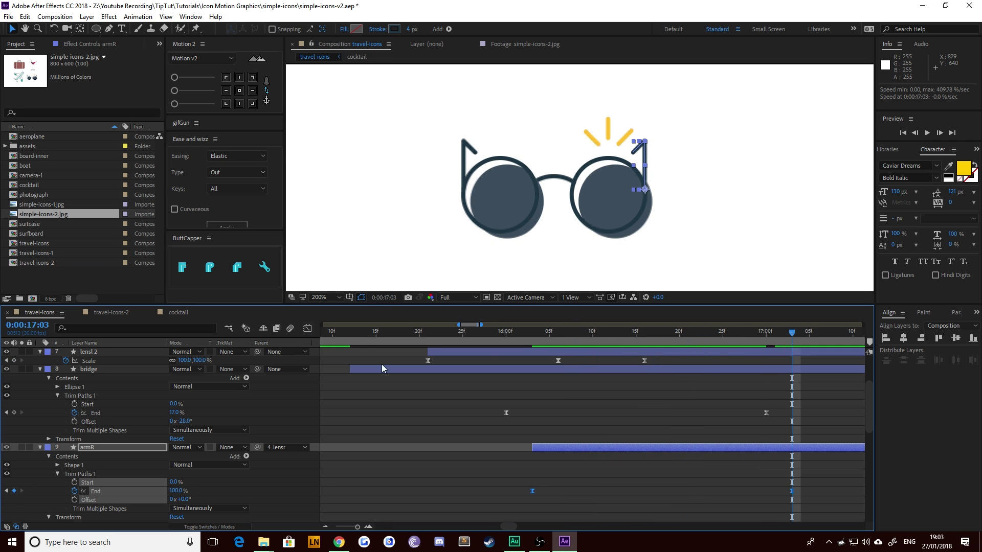
pyautogui.click(479, 413)
# Step: Copy armR's Trim Paths End keyframes and paste them onto armL at 16:03
pyautogui.press('u')
pyautogui.click(517, 370)
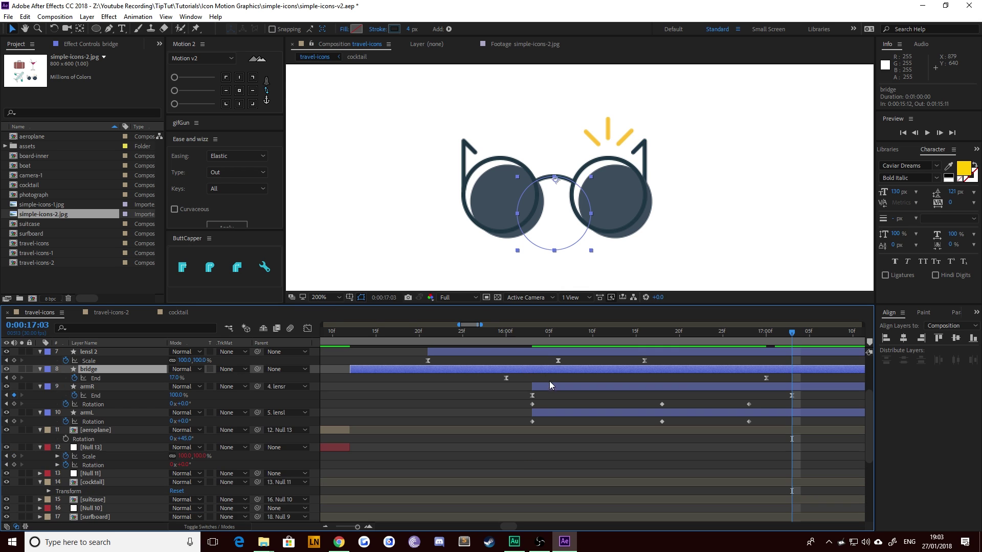
pyautogui.scroll(5, 553, 389)
pyautogui.scroll(-2, 551, 409)
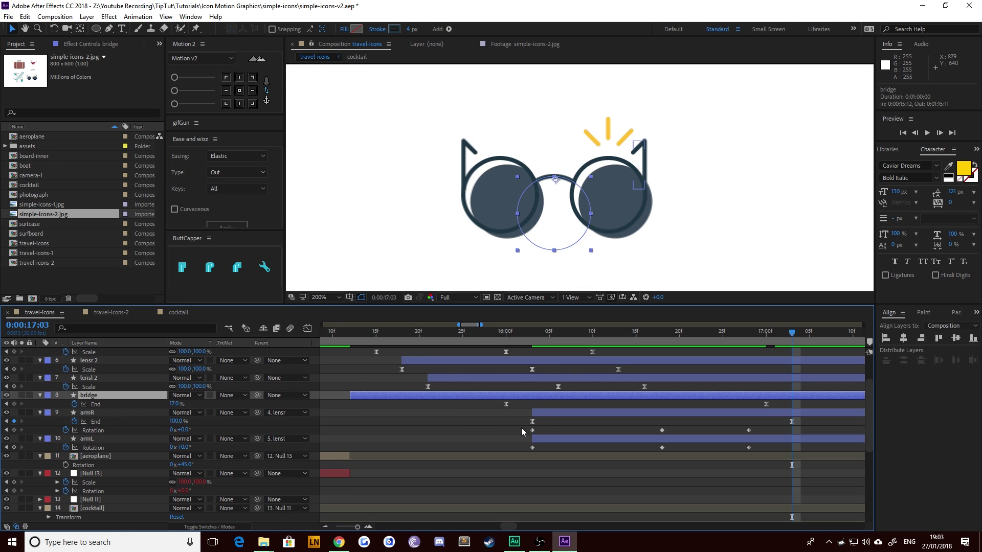
pyautogui.moveTo(523, 423); pyautogui.dragTo(794, 419)
pyautogui.hotkey('ctrl', 'c')
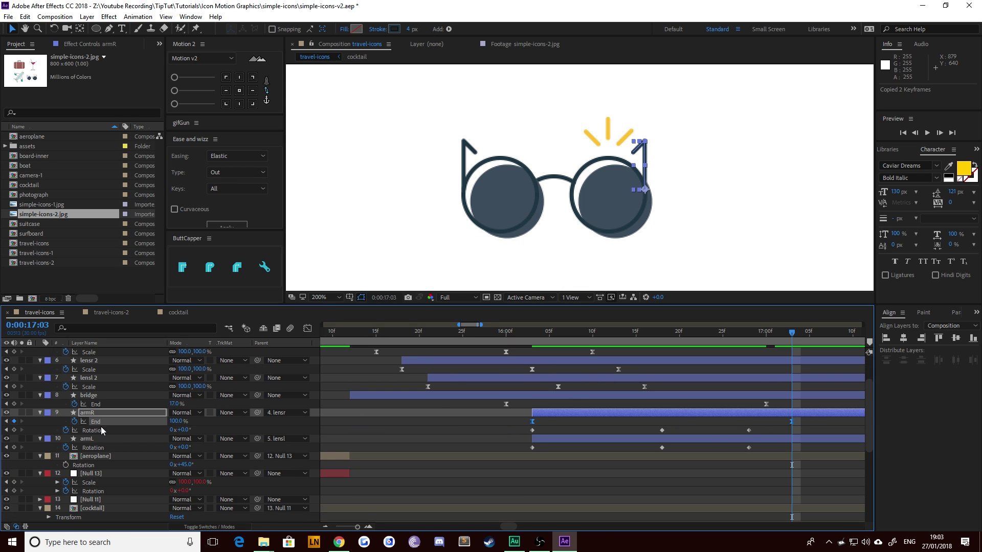
pyautogui.click(6, 421)
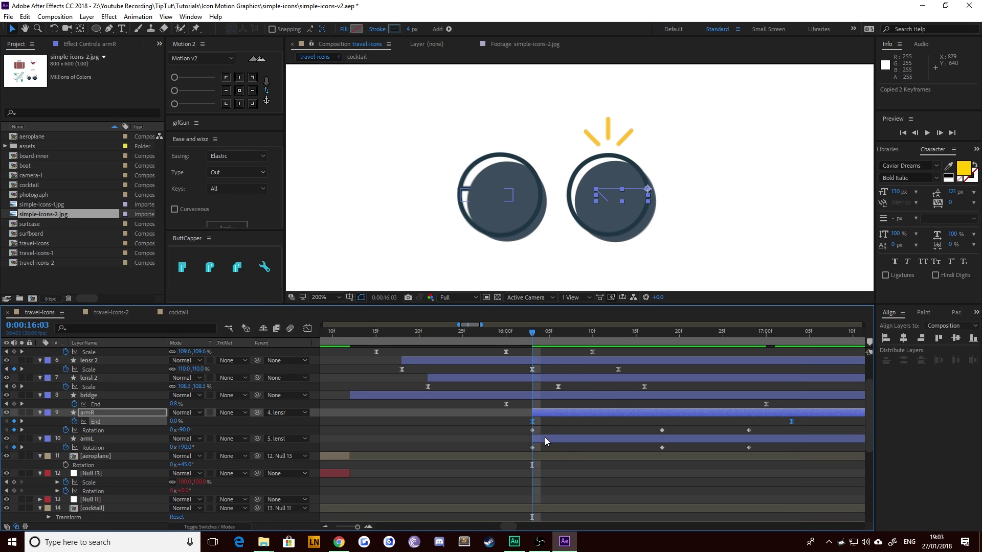
pyautogui.click(106, 438)
pyautogui.hotkey('ctrl', 'v')
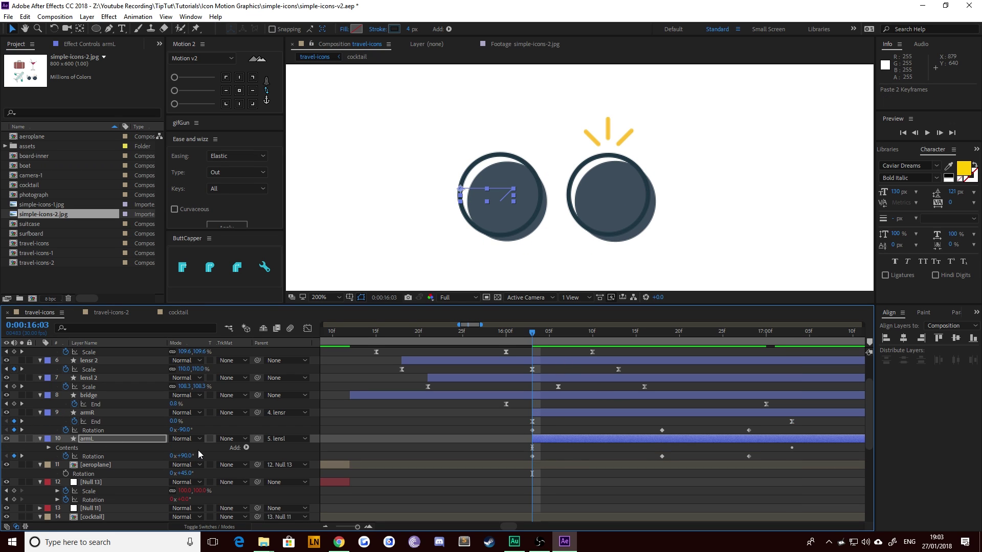
# Step: Stretch both arms' starting Rotation keyframe easing for a sharper snap, then preview
pyautogui.moveTo(762, 458); pyautogui.dragTo(499, 428)
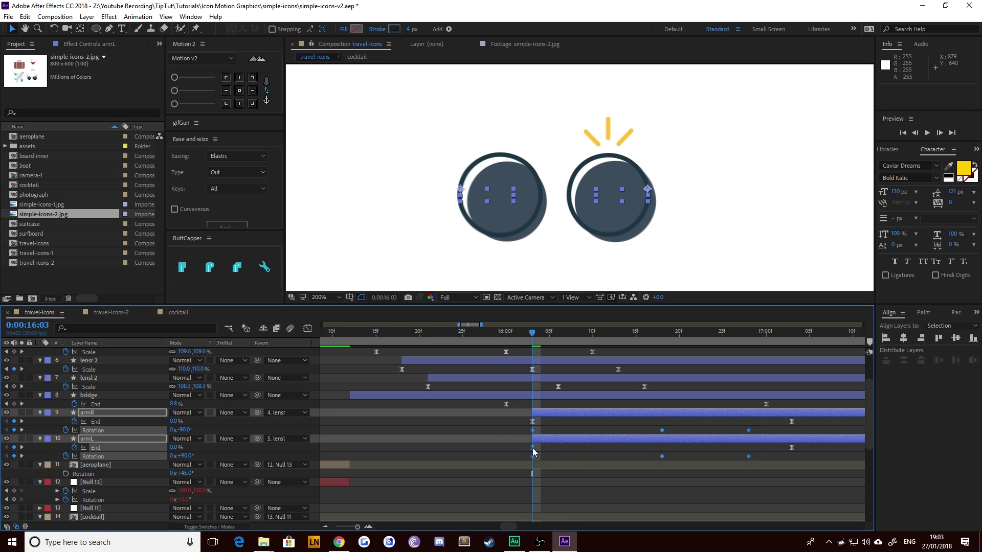
pyautogui.keyDown('shift'); pyautogui.click(532, 449); pyautogui.keyUp('shift')
pyautogui.moveTo(534, 431)
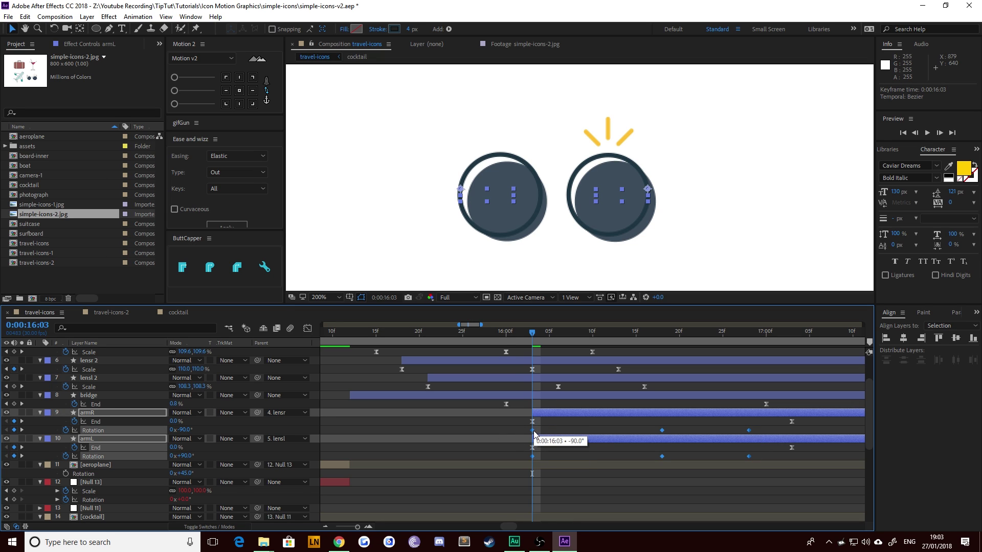
pyautogui.click(307, 329)
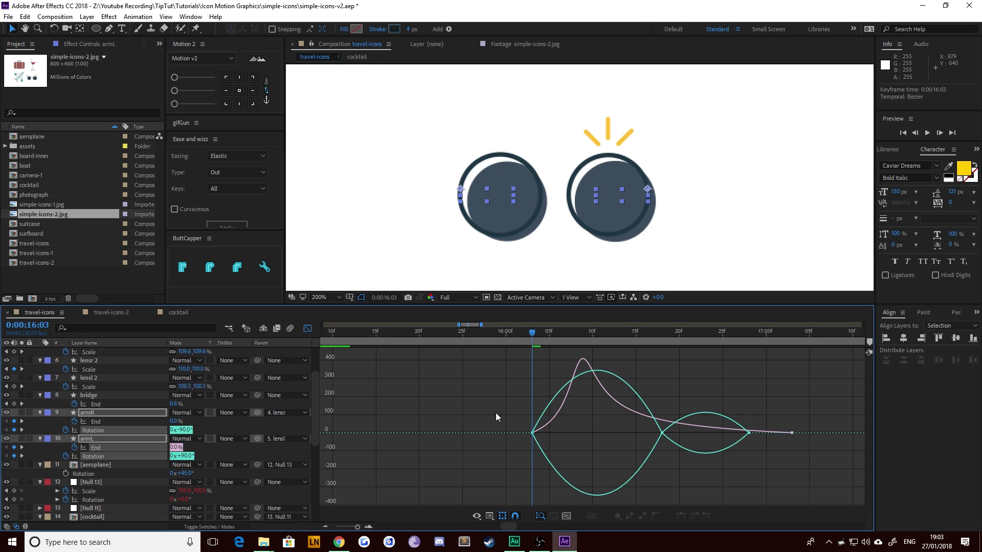
pyautogui.moveTo(670, 434); pyautogui.dragTo(597, 434)
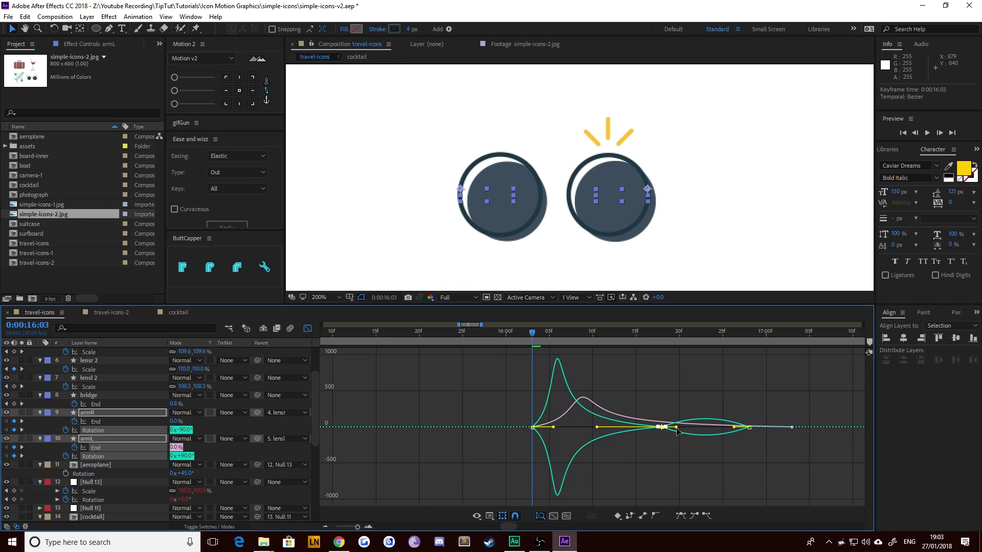
pyautogui.moveTo(677, 428); pyautogui.dragTo(706, 427)
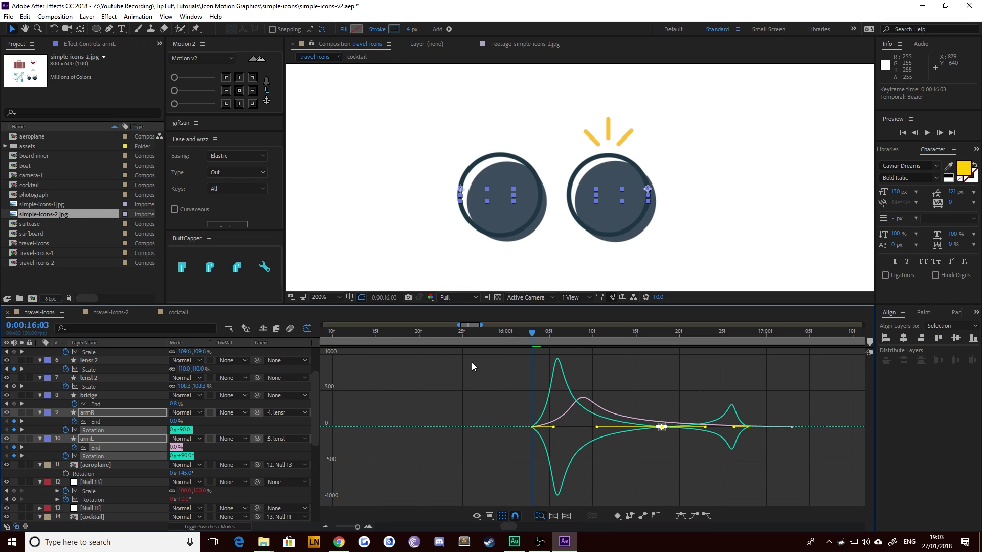
pyautogui.click(308, 328)
pyautogui.press('space')
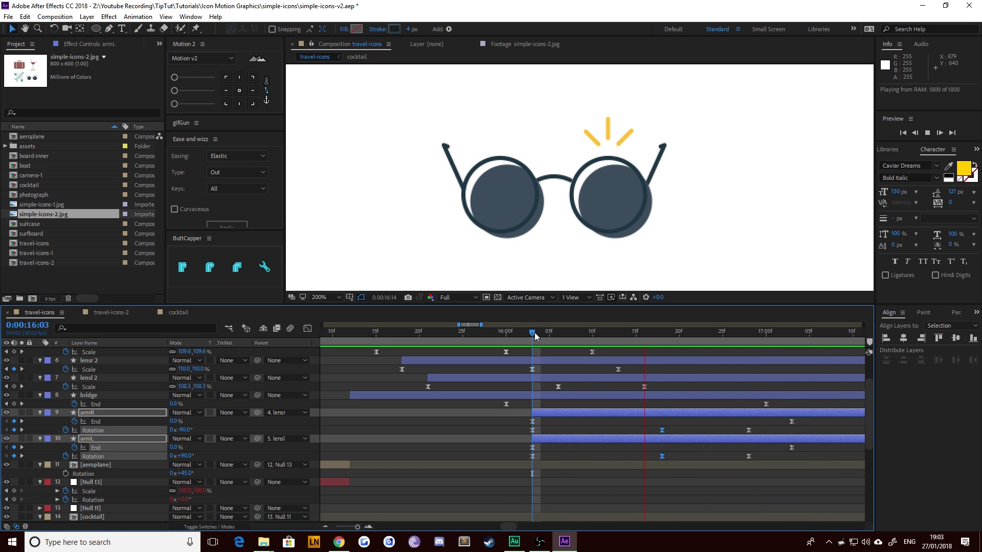
pyautogui.press('space')
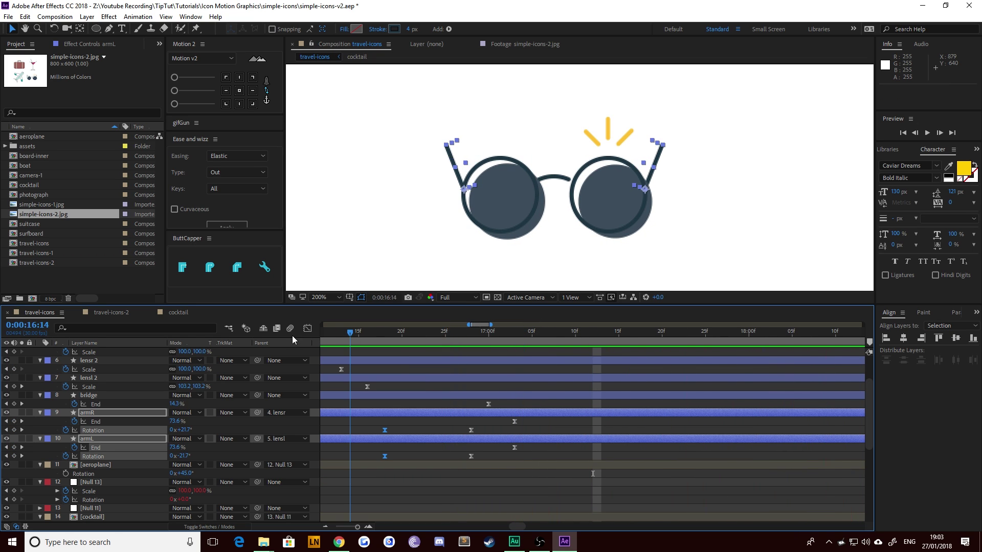
# Step: Copy armR's End keyframes and paste them into all three ray shape layers
pyautogui.press('space')
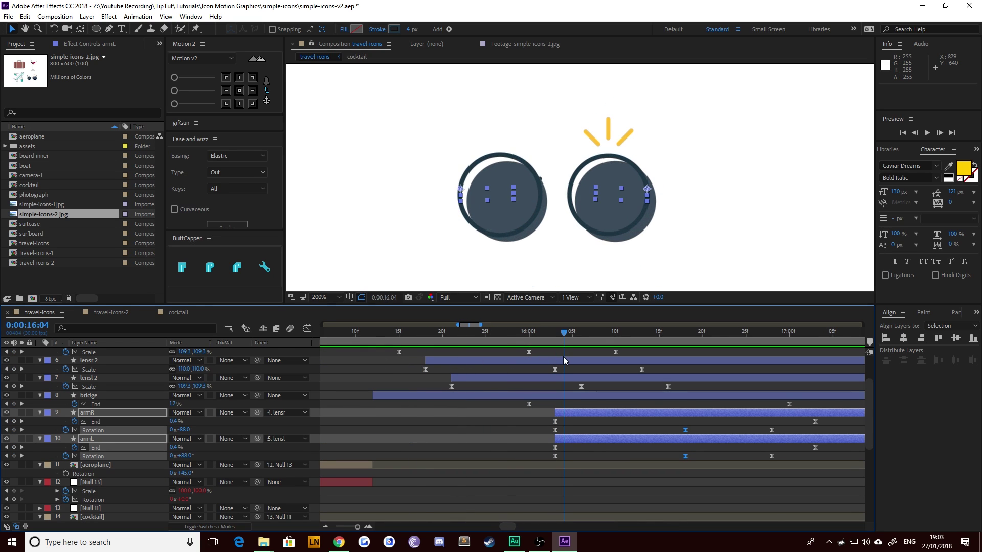
pyautogui.moveTo(630, 360)
pyautogui.mouseDown()
pyautogui.moveTo(707, 362)
pyautogui.moveTo(650, 364)
pyautogui.moveTo(655, 352)
pyautogui.moveTo(642, 364)
pyautogui.mouseUp()
pyautogui.scroll(2, 598, 381)
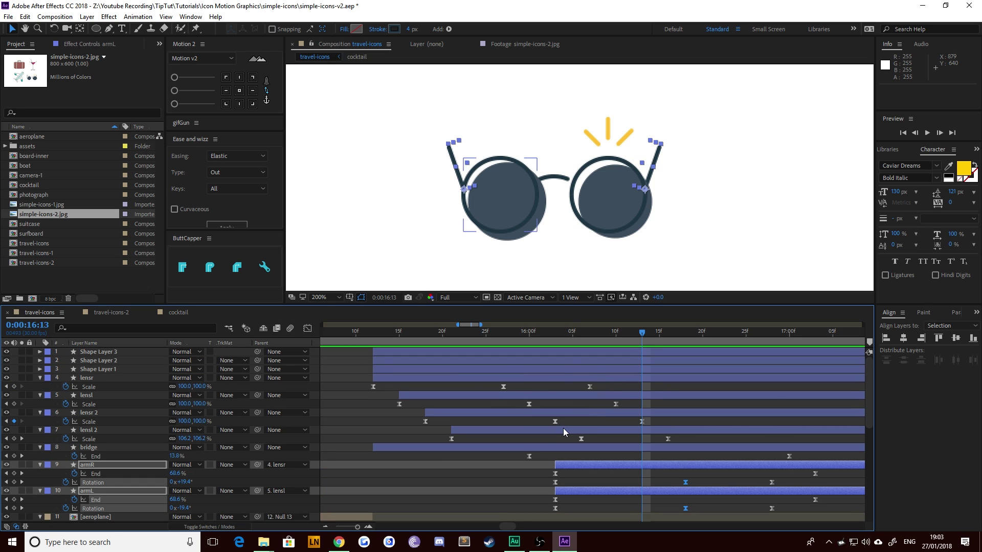
pyautogui.click(521, 465)
pyautogui.moveTo(545, 470); pyautogui.dragTo(818, 475)
pyautogui.hotkey('ctrl', 'c')
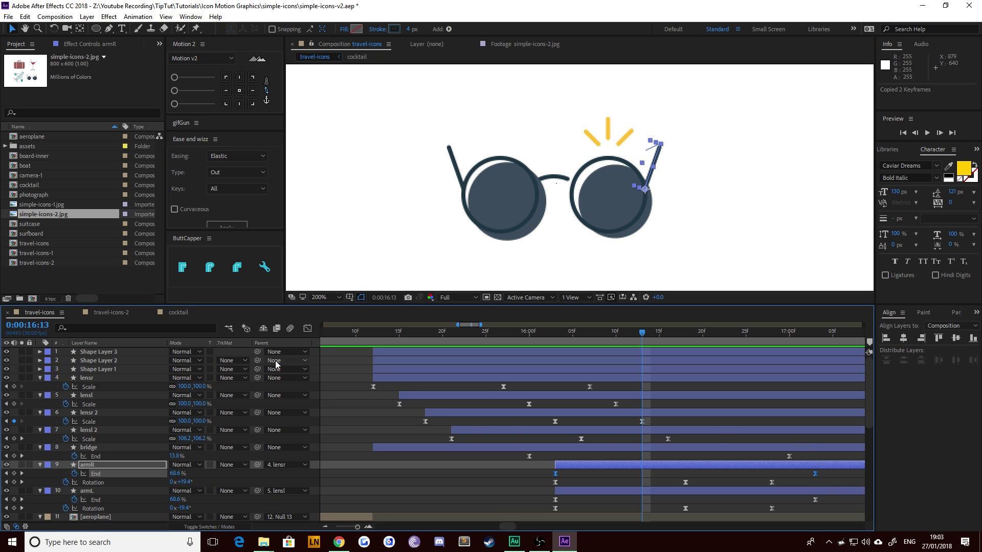
pyautogui.click(87, 369)
pyautogui.hotkey('ctrl', 'v')
pyautogui.hotkey('ctrl', 'Up')
pyautogui.hotkey('ctrl', 'v')
pyautogui.hotkey('ctrl', 'Up')
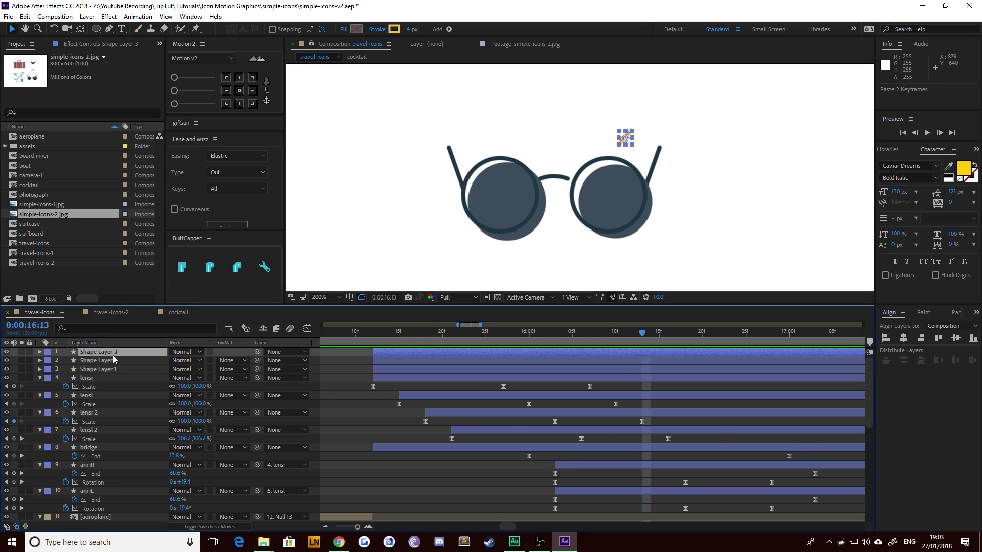
pyautogui.hotkey('ctrl', 'v')
# Step: Reveal the rays' End keyframes and move their final keyframes earlier
pyautogui.keyDown('shift'); pyautogui.click(102, 369); pyautogui.keyUp('shift')
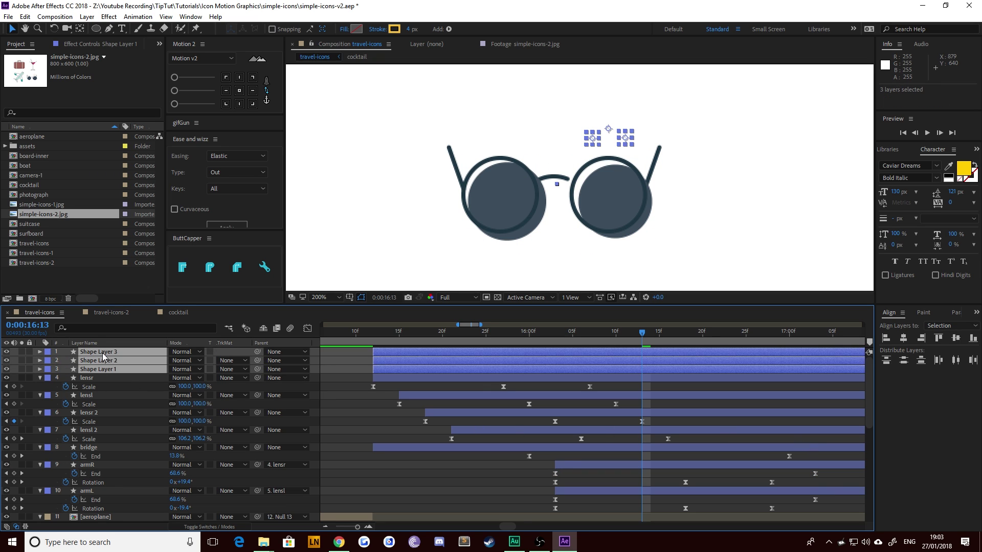
pyautogui.press('u')
pyautogui.moveTo(357, 526); pyautogui.dragTo(344, 529)
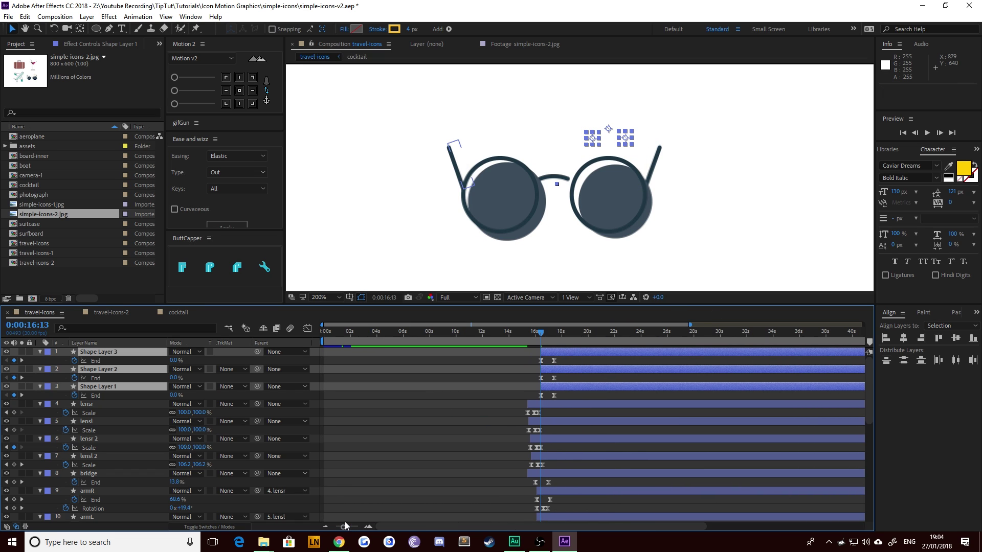
pyautogui.moveTo(346, 527); pyautogui.dragTo(356, 528)
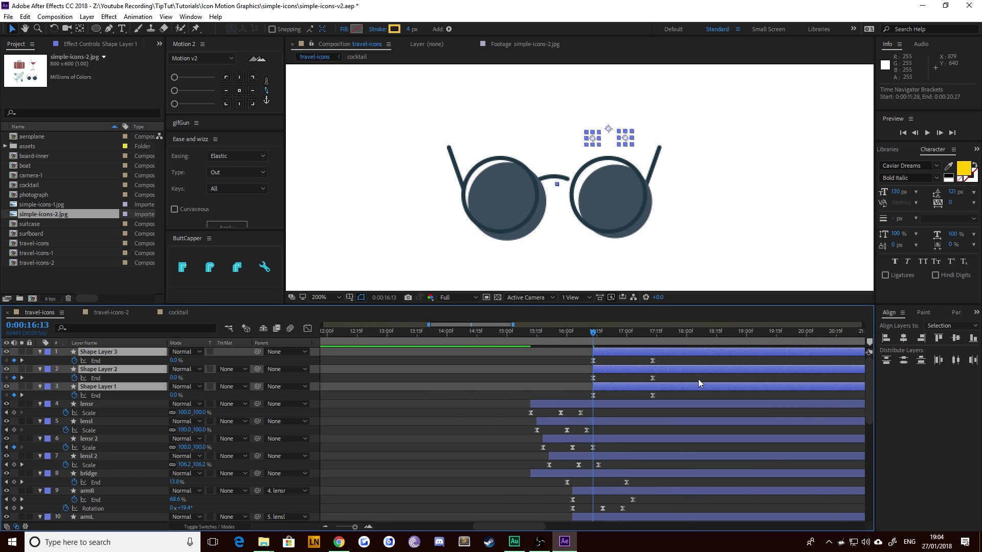
pyautogui.moveTo(670, 398); pyautogui.dragTo(628, 348)
pyautogui.press('space')
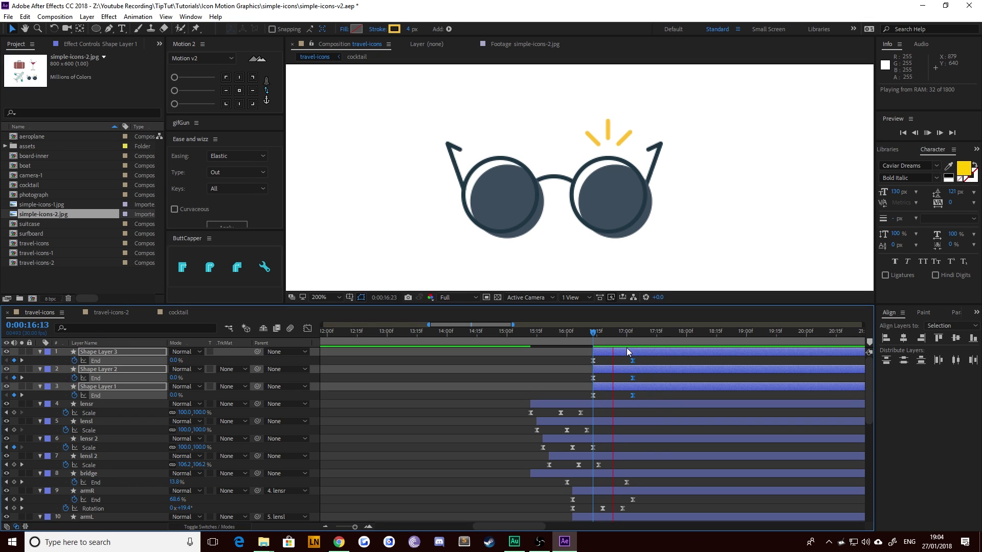
pyautogui.press('space')
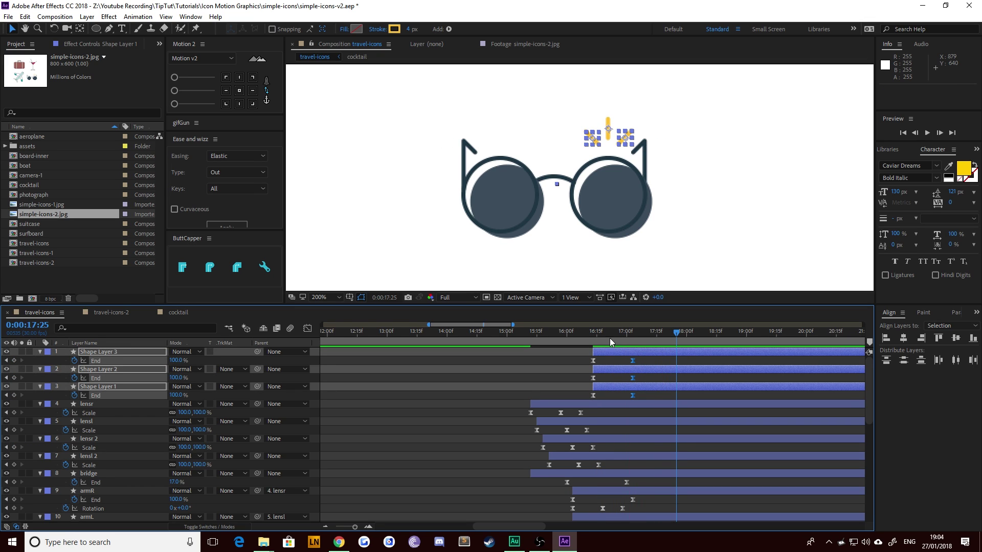
# Step: Stagger the rays by starting Shape Layer 2 and Shape Layer 1 three frames apart, then preview
pyautogui.click(593, 340)
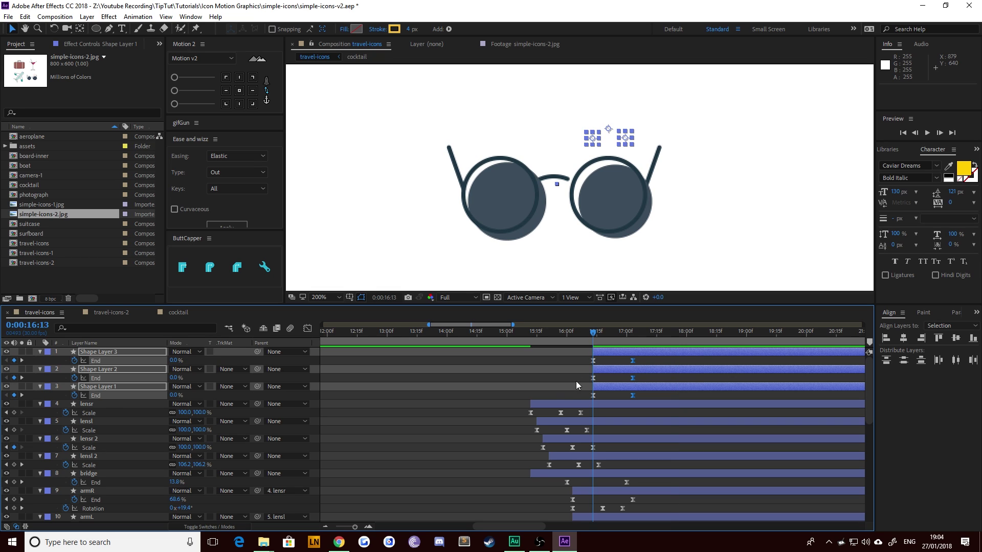
pyautogui.click(606, 369)
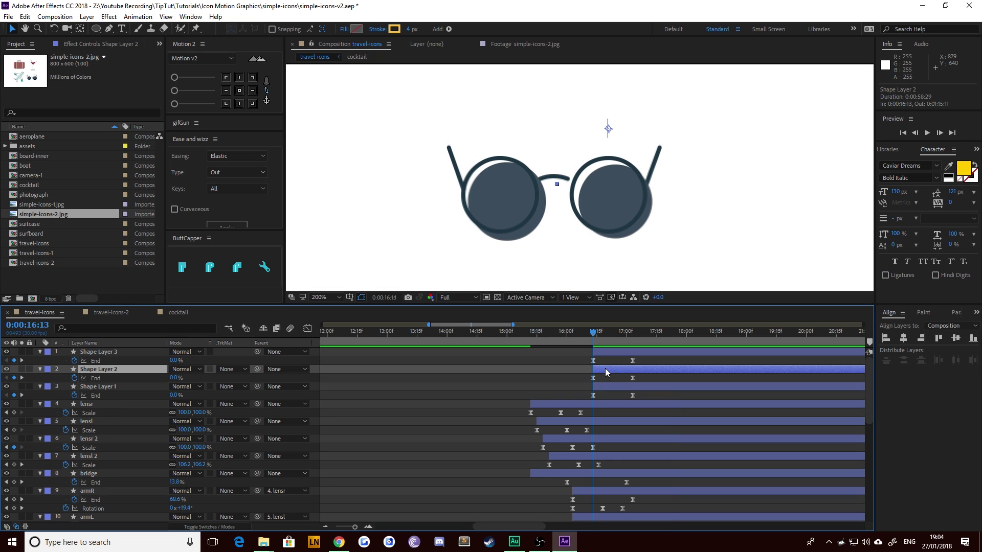
pyautogui.press('pagedown')
pyautogui.press('pagedown')
pyautogui.press('pagedown')
pyautogui.hotkey('alt', '[')
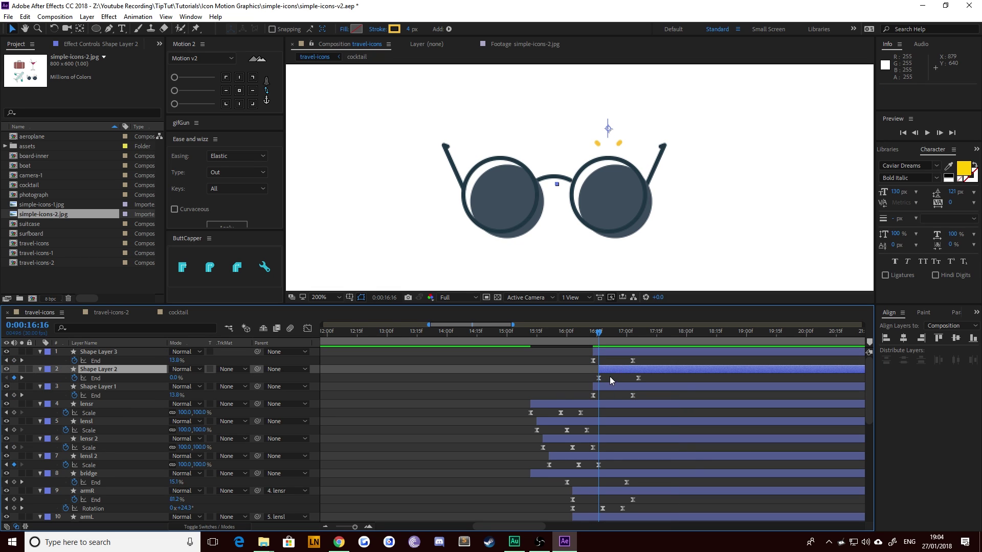
pyautogui.click(608, 385)
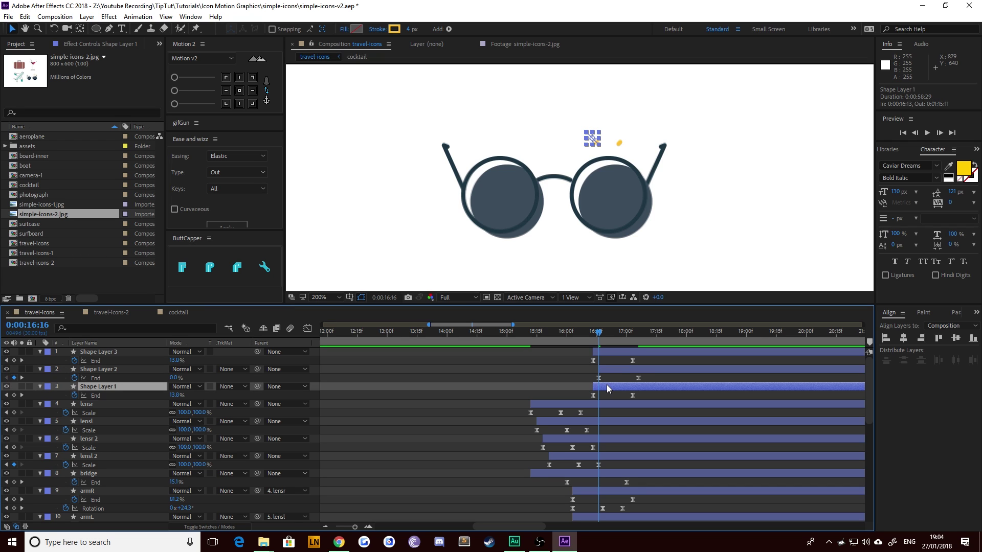
pyautogui.press('pagedown')
pyautogui.press('pagedown')
pyautogui.press('pagedown')
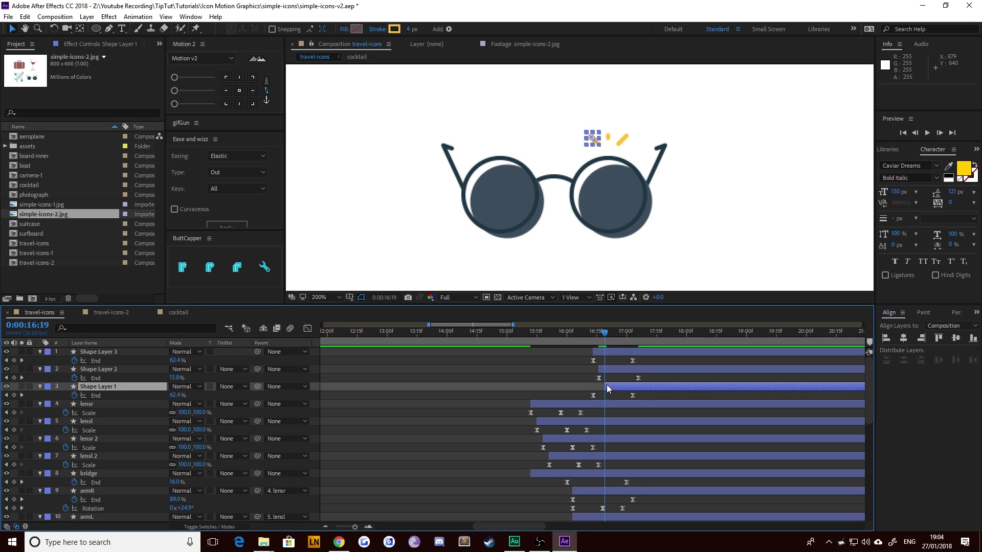
pyautogui.press('[')
pyautogui.click(597, 331)
pyautogui.moveTo(599, 334); pyautogui.dragTo(661, 340)
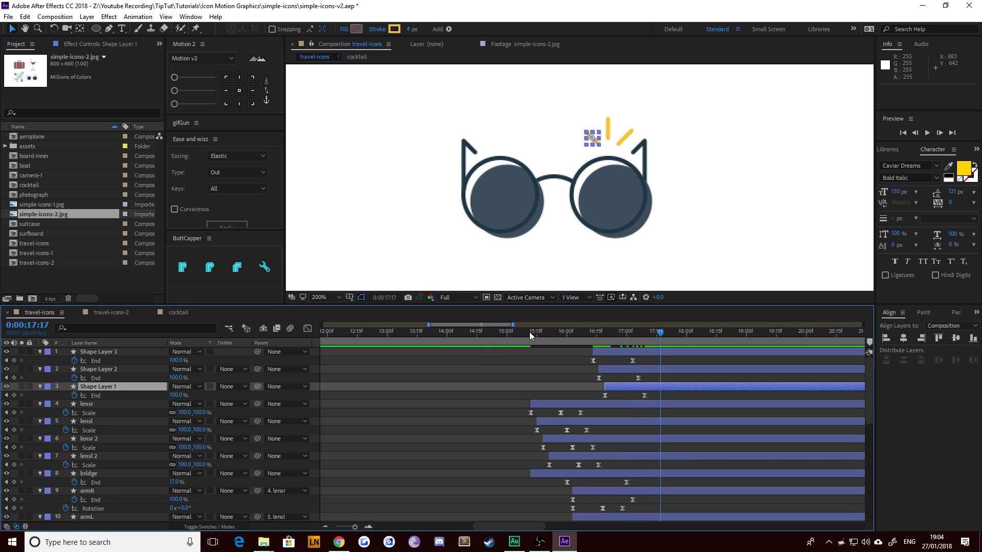
pyautogui.press('space')
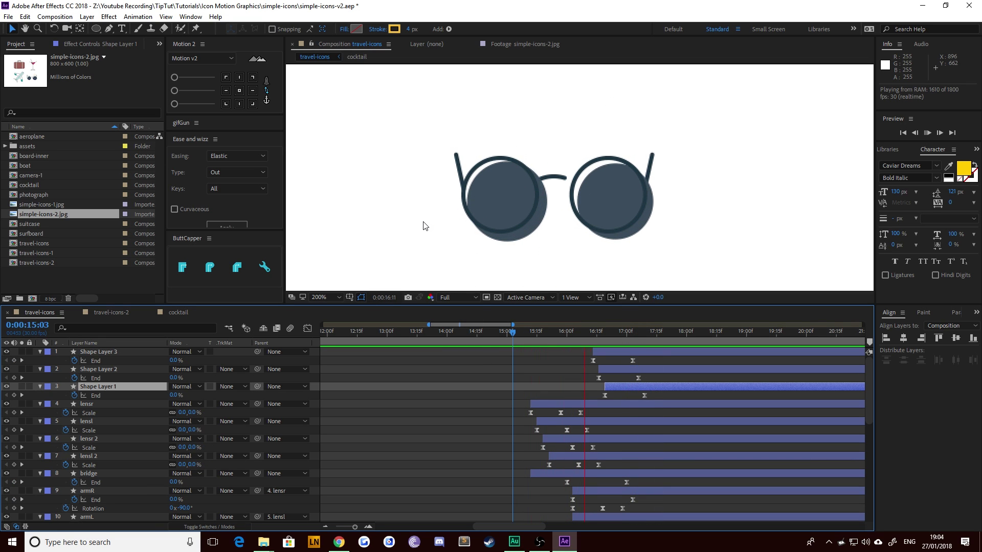
# Step: Stop the preview, select all ten glasses layers and pre-compose them under the name 'sunglasses'
pyautogui.press('space')
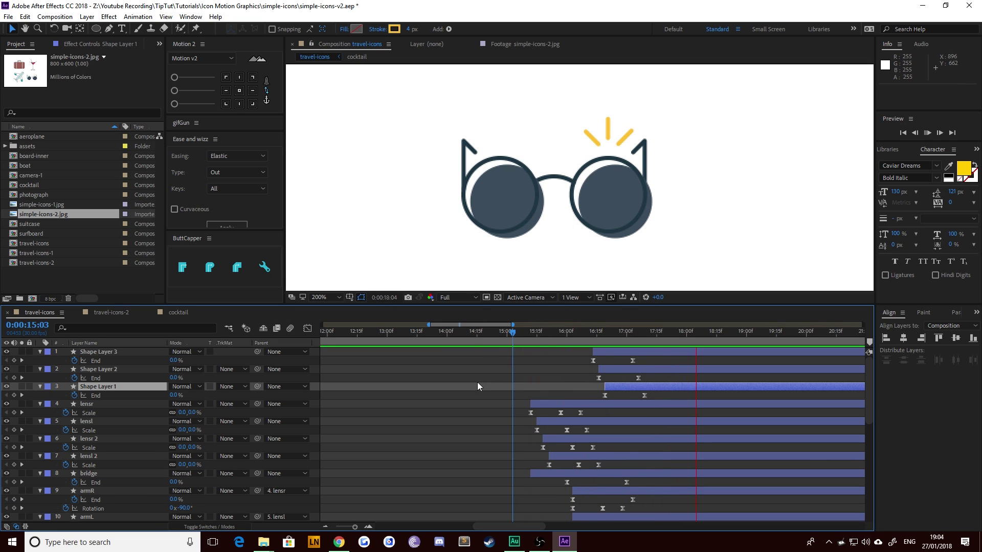
pyautogui.click(97, 352)
pyautogui.scroll(-3, 97, 409)
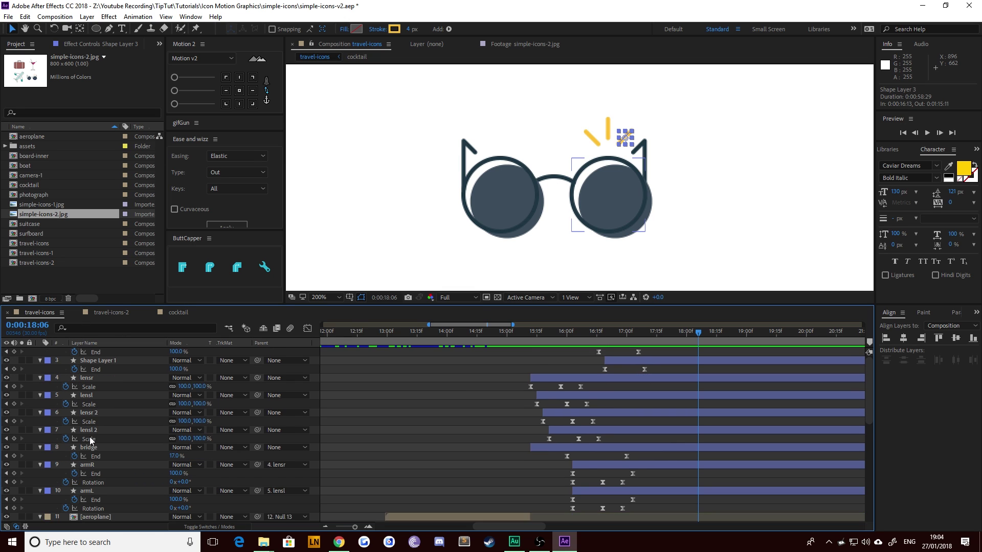
pyautogui.keyDown('shift'); pyautogui.click(89, 437); pyautogui.keyUp('shift')
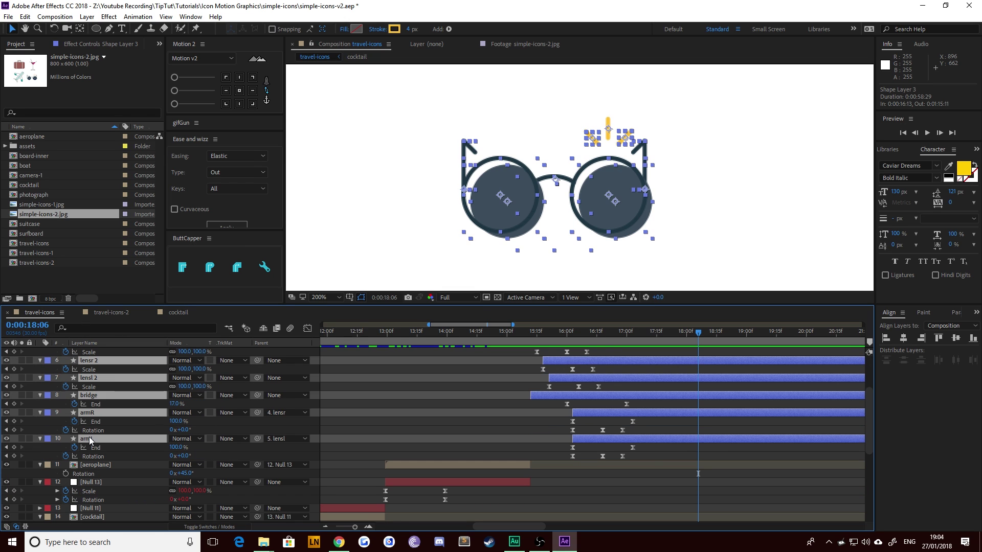
pyautogui.rightClick(106, 372)
pyautogui.click(85, 439)
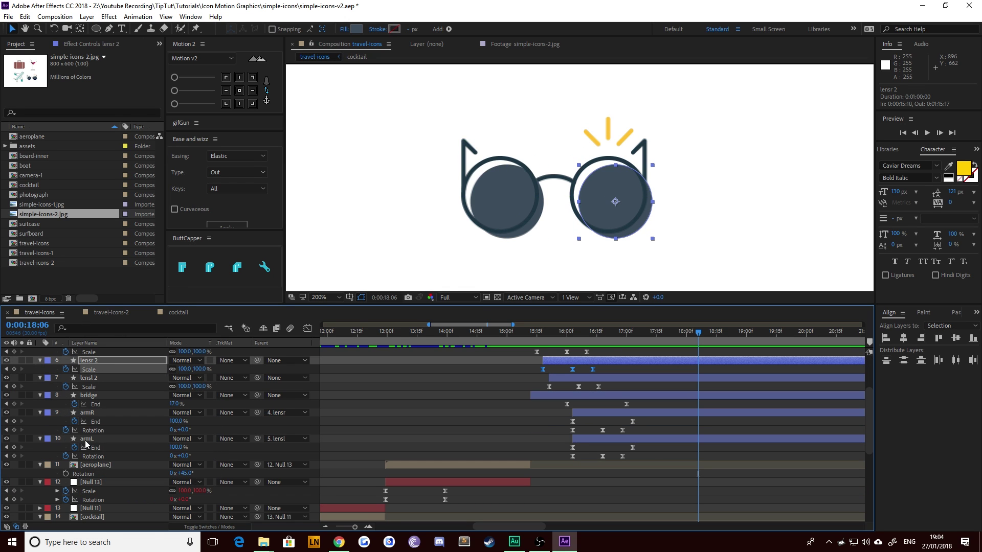
pyautogui.scroll(3, 99, 415)
pyautogui.keyDown('shift'); pyautogui.click(89, 352); pyautogui.keyUp('shift')
pyautogui.rightClick(89, 352)
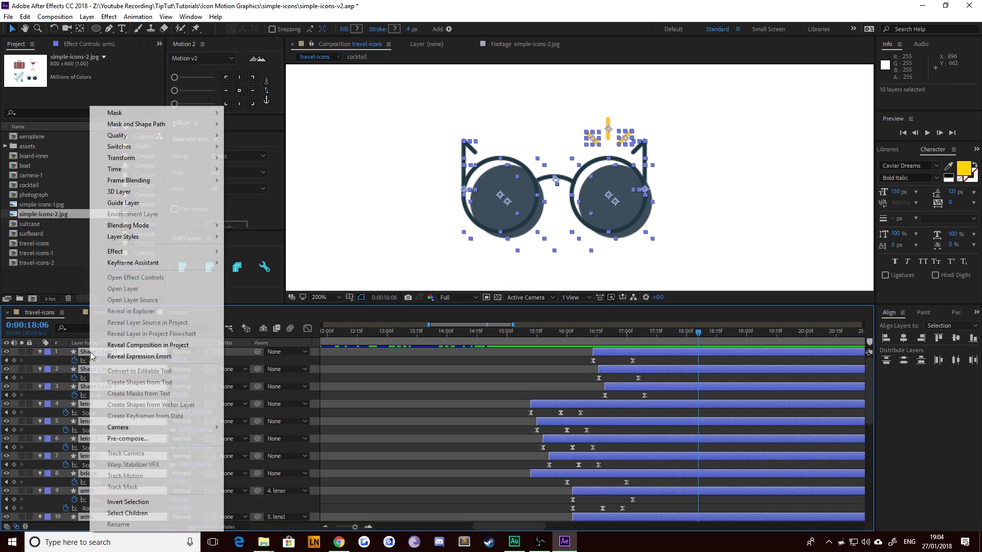
pyautogui.click(144, 440)
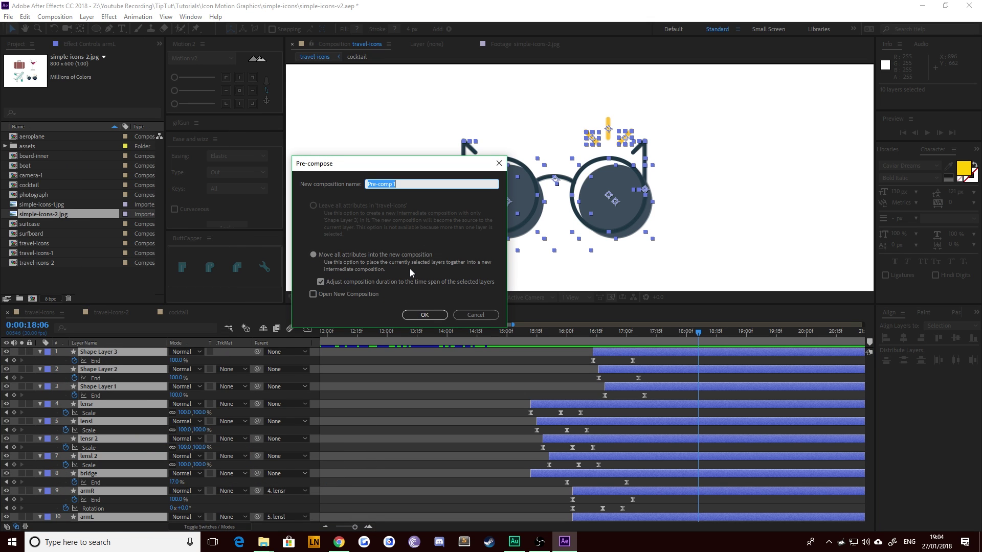
pyautogui.write('sunglasses')
# Step: Confirm the sunglasses precomp, then preview the aeroplane animation from 13:00 at 50% view
pyautogui.press('Return')
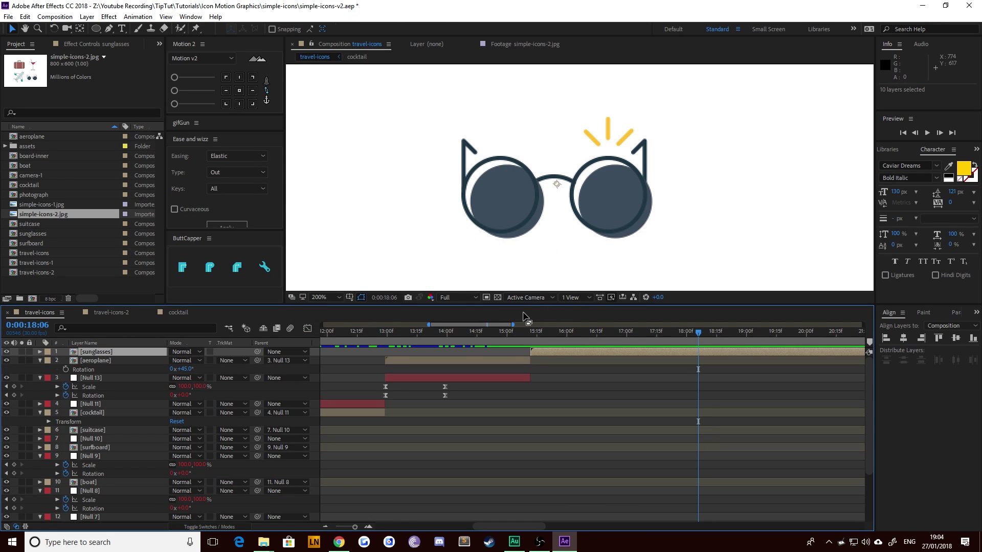
pyautogui.moveTo(525, 341); pyautogui.dragTo(393, 351)
pyautogui.press(',')
pyautogui.press(',')
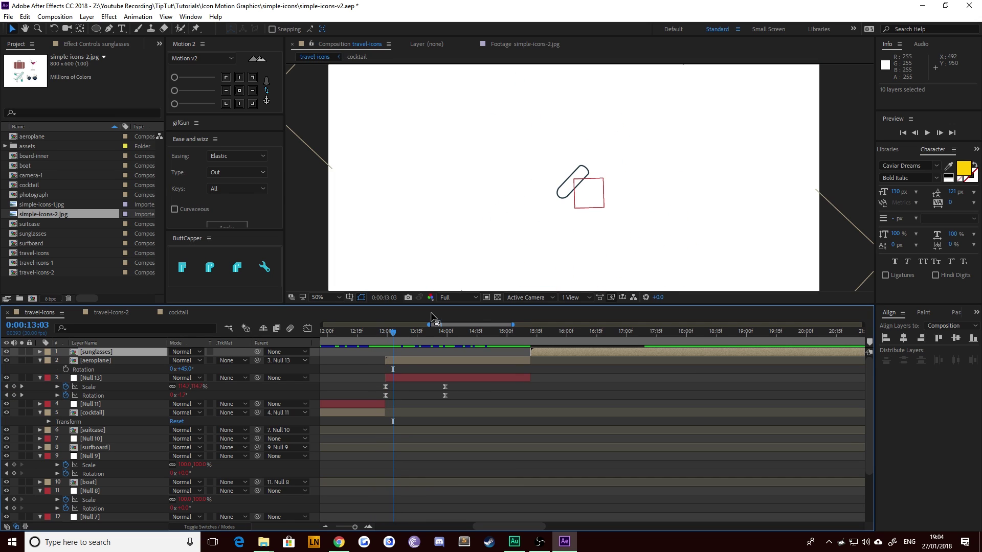
pyautogui.click(397, 378)
pyautogui.click(387, 336)
pyautogui.press('space')
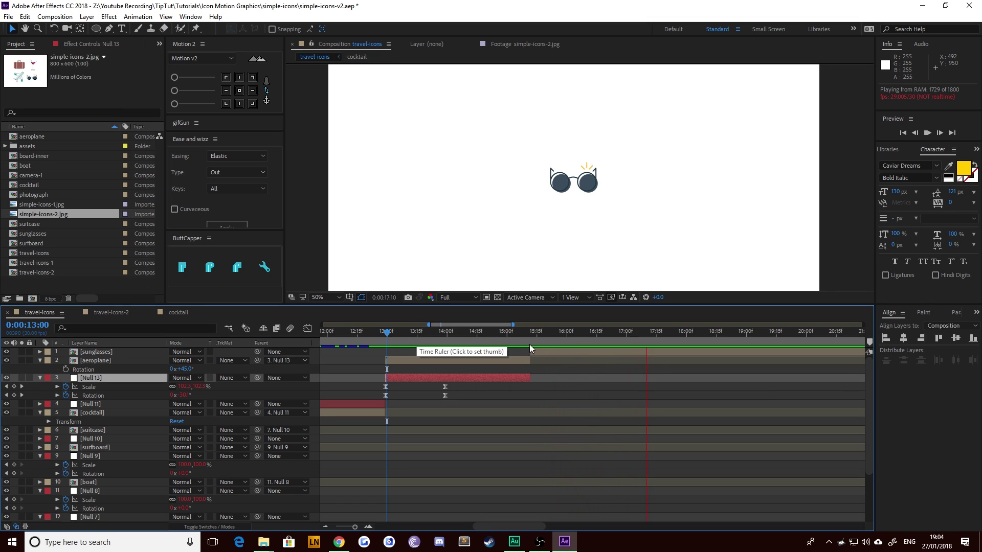
pyautogui.press('space')
# Step: Add Null 14 starting at 15:12, placed just below the sunglasses layer
pyautogui.click(530, 331)
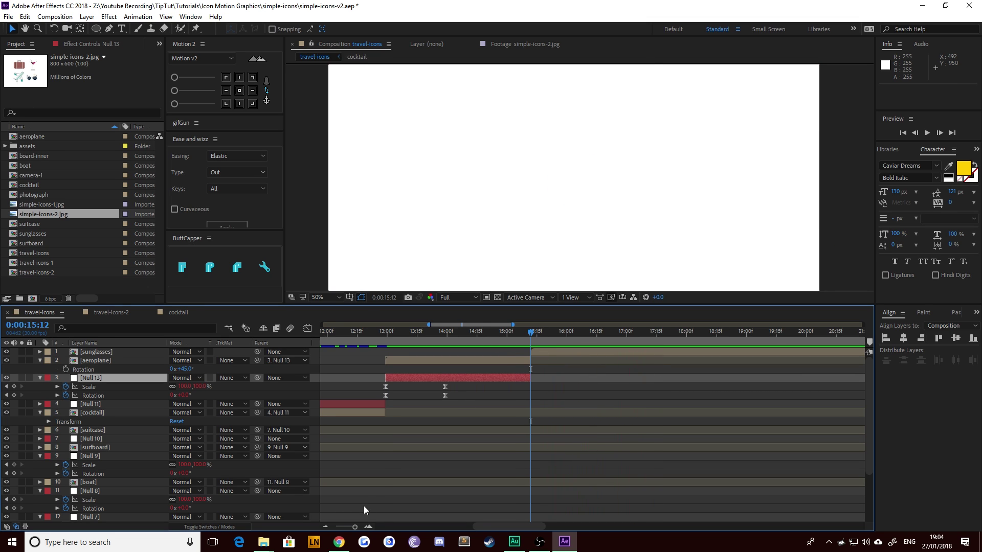
pyautogui.moveTo(355, 528); pyautogui.dragTo(356, 529)
pyautogui.click(609, 354)
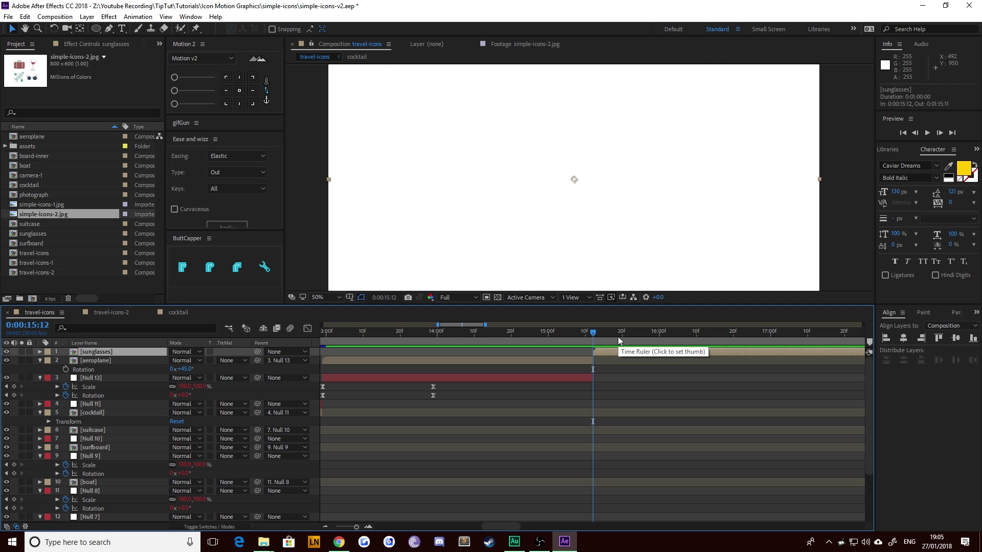
pyautogui.hotkey('ctrl', 'alt', 'shift', 'y')
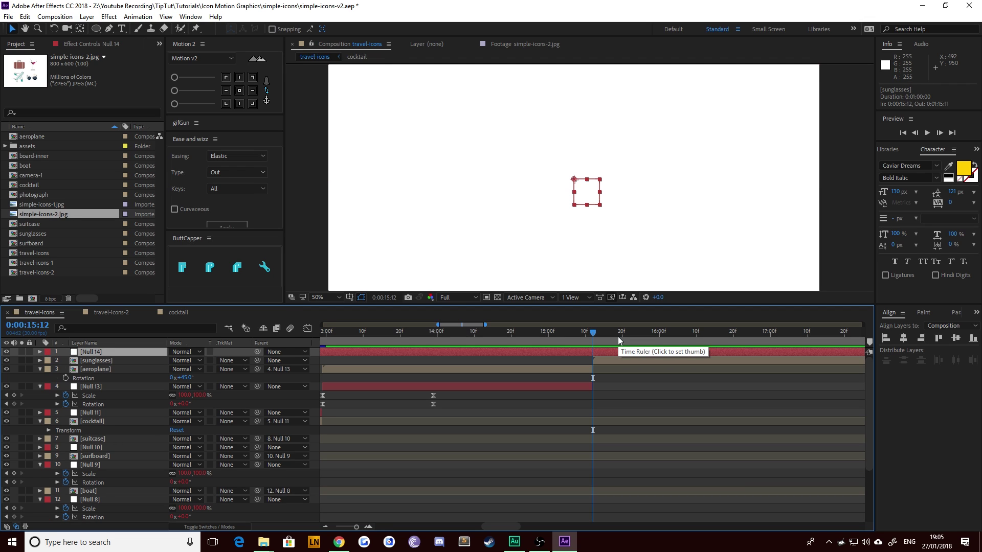
pyautogui.hotkey('alt', '[')
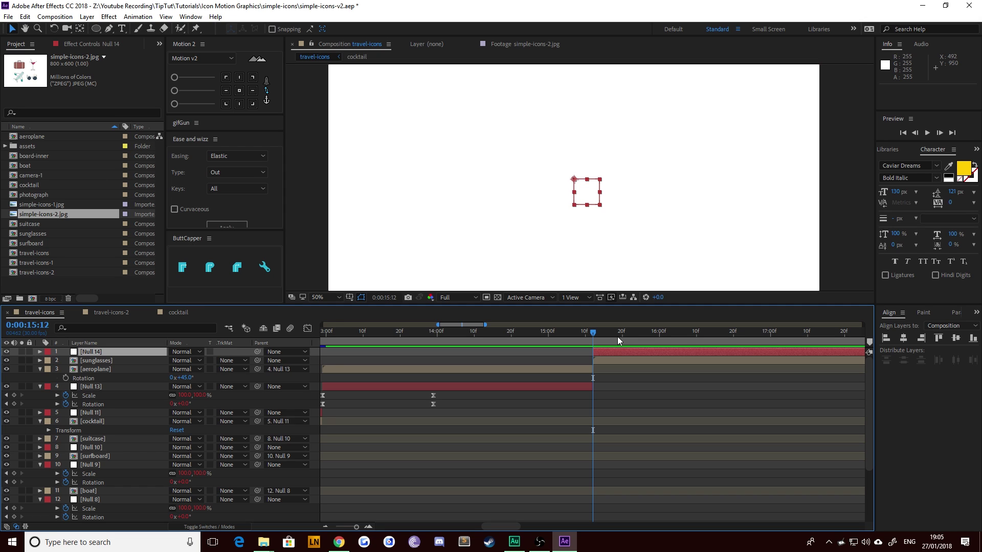
pyautogui.hotkey('ctrl', '[')
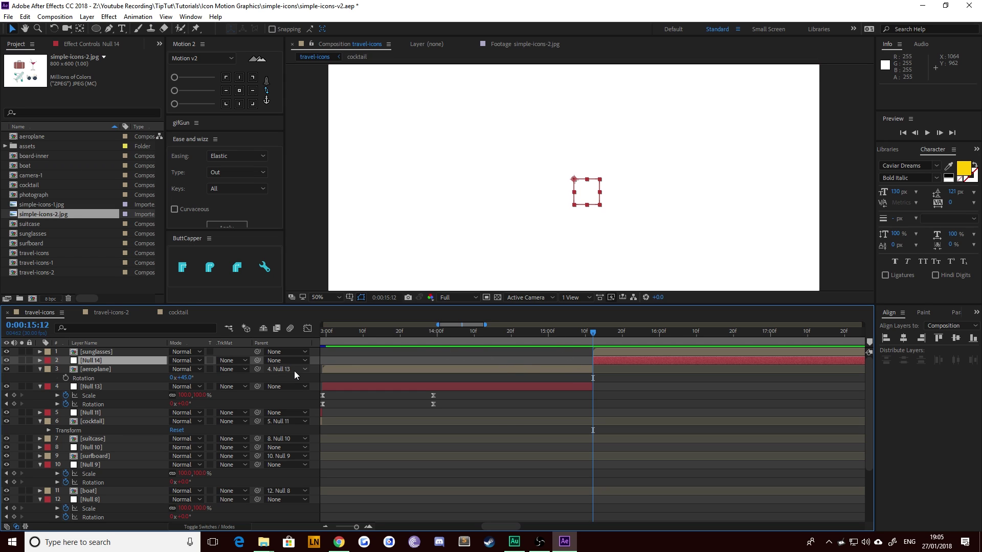
# Step: Keyframe Null 14 from -45° rotation and 90% scale at 15:12 to 0°/100% at 16:12
pyautogui.press('s')
pyautogui.hotkey('shift', 'r')
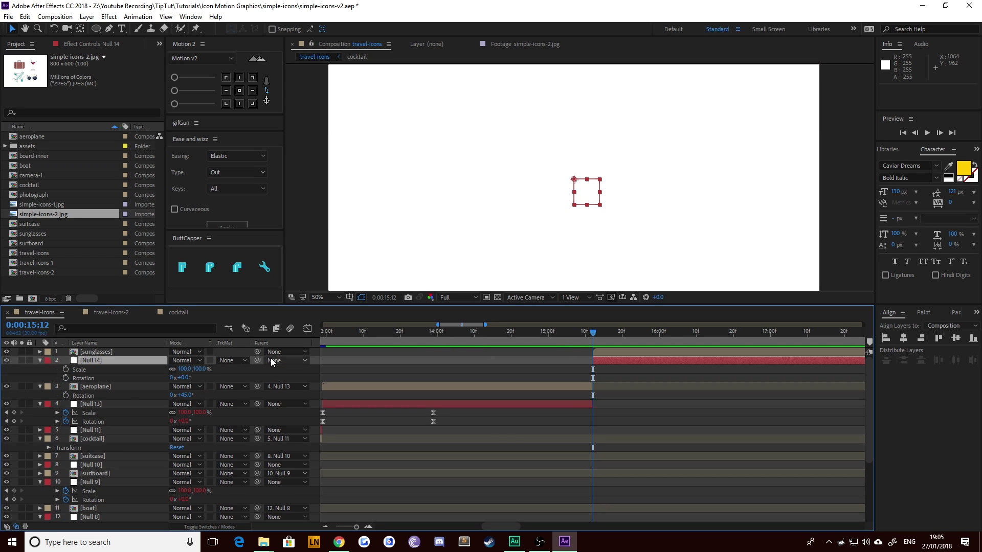
pyautogui.click(66, 378)
pyautogui.click(65, 370)
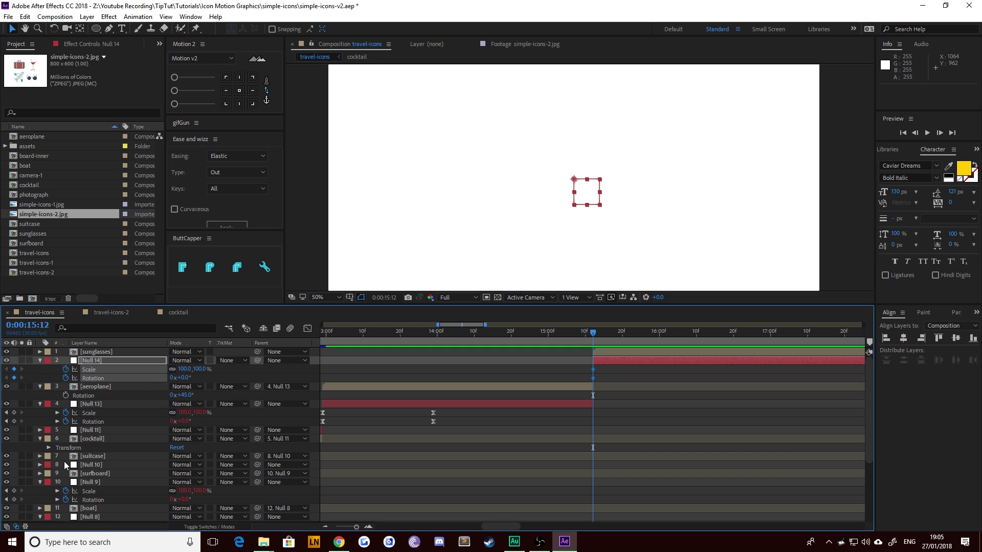
pyautogui.hotkey('shift', 'pagedown')
pyautogui.hotkey('shift', 'pagedown')
pyautogui.hotkey('shift', 'pagedown')
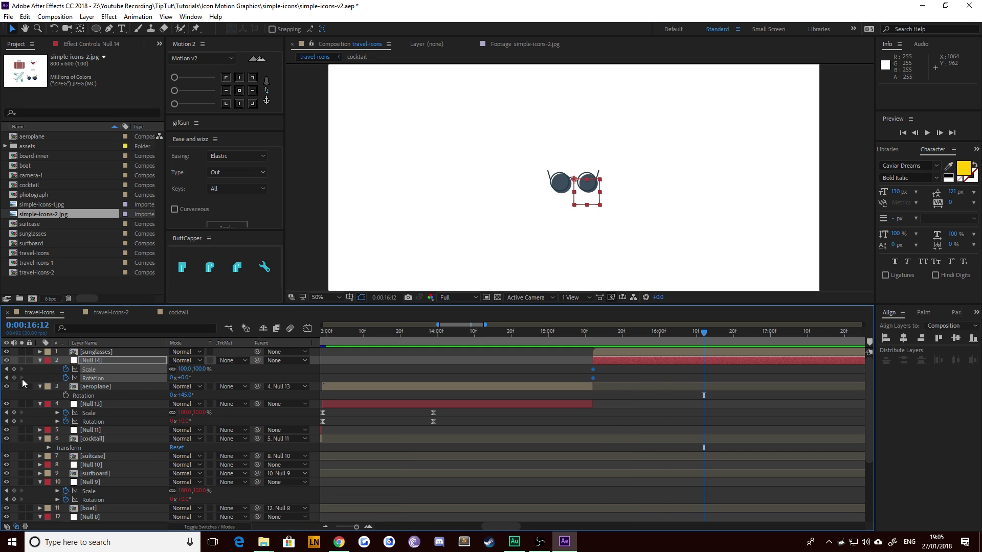
pyautogui.click(7, 369)
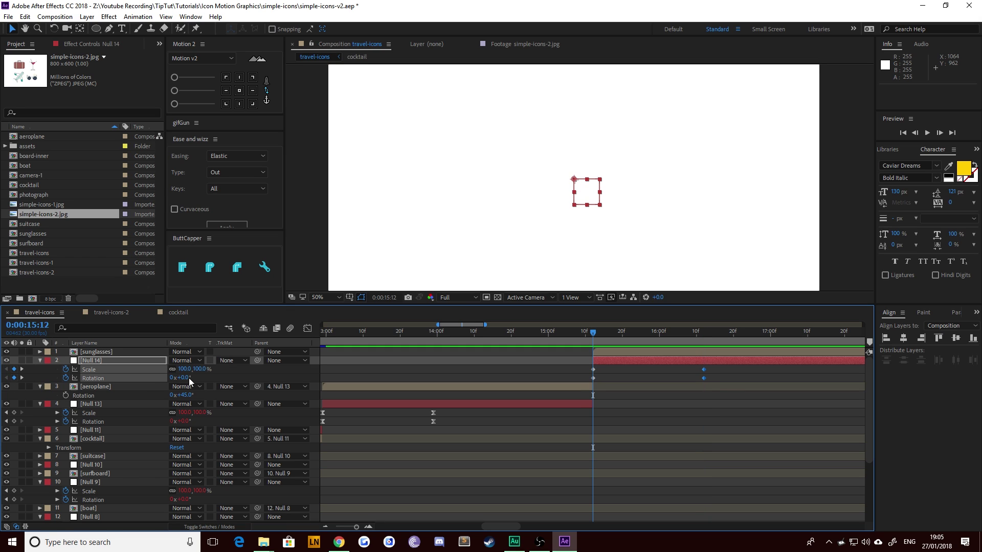
pyautogui.press('Return')
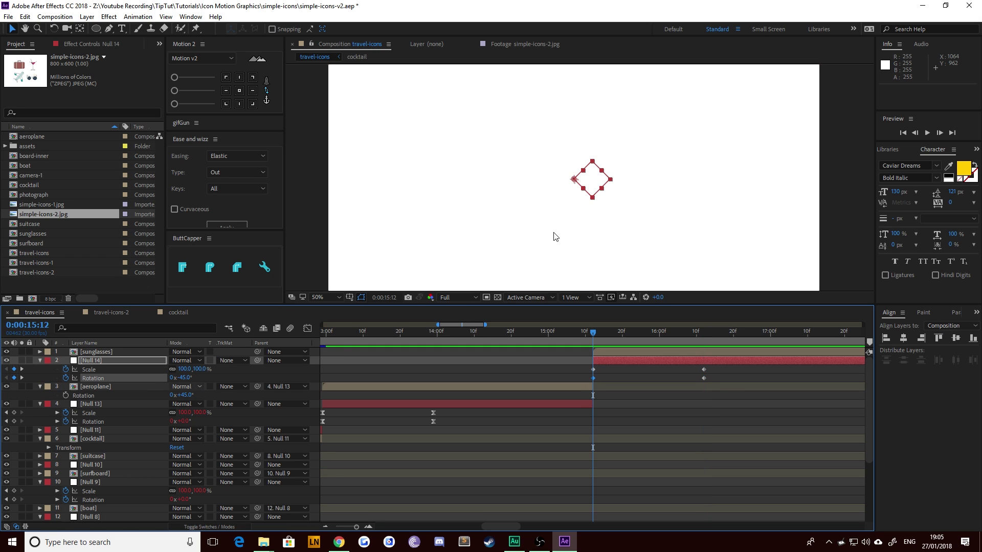
pyautogui.click(198, 369)
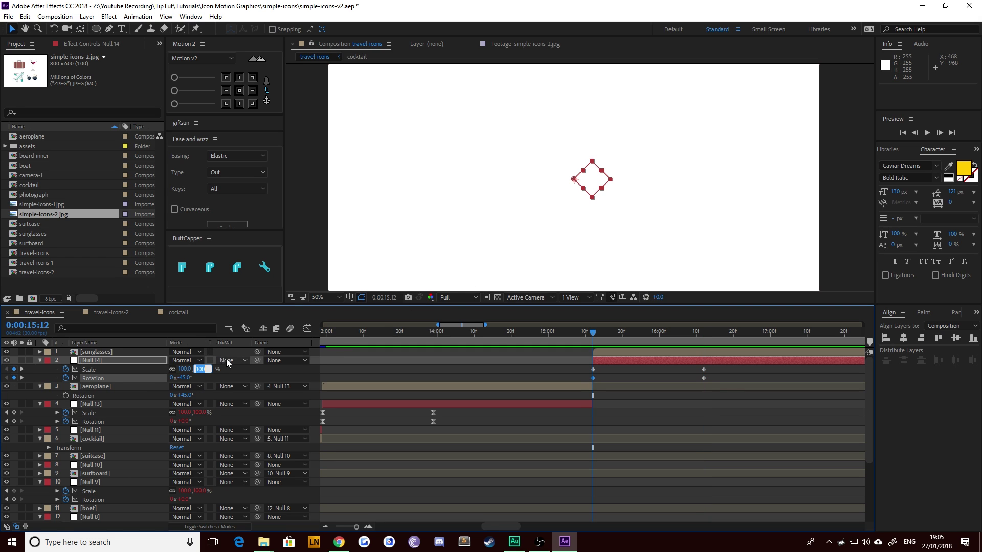
pyautogui.write('90')
pyautogui.press('Return')
# Step: Ease all four Null 14 keyframe curves in the Graph Editor and scrub the result
pyautogui.moveTo(718, 383); pyautogui.dragTo(577, 381)
pyautogui.click(307, 329)
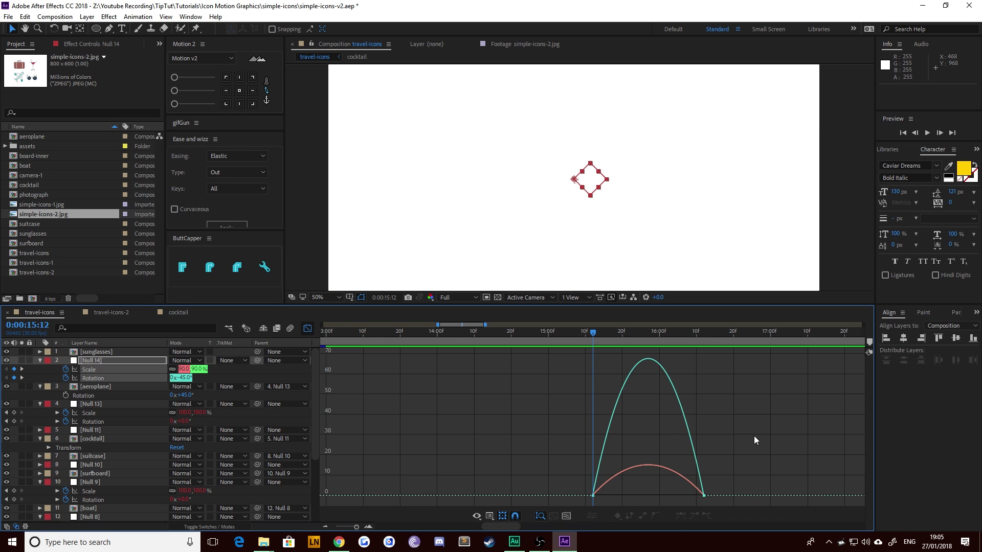
pyautogui.moveTo(685, 492); pyautogui.dragTo(648, 493)
pyautogui.click(309, 329)
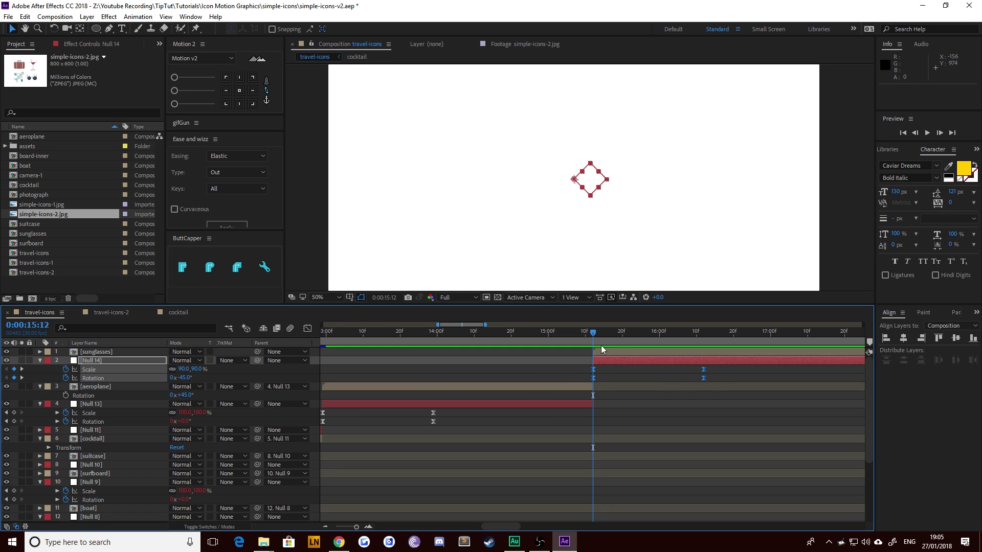
pyautogui.moveTo(595, 335); pyautogui.dragTo(708, 351)
# Step: Parent the sunglasses layer to Null 14 and check it follows the null's animation
pyautogui.click(560, 184)
pyautogui.press('/')
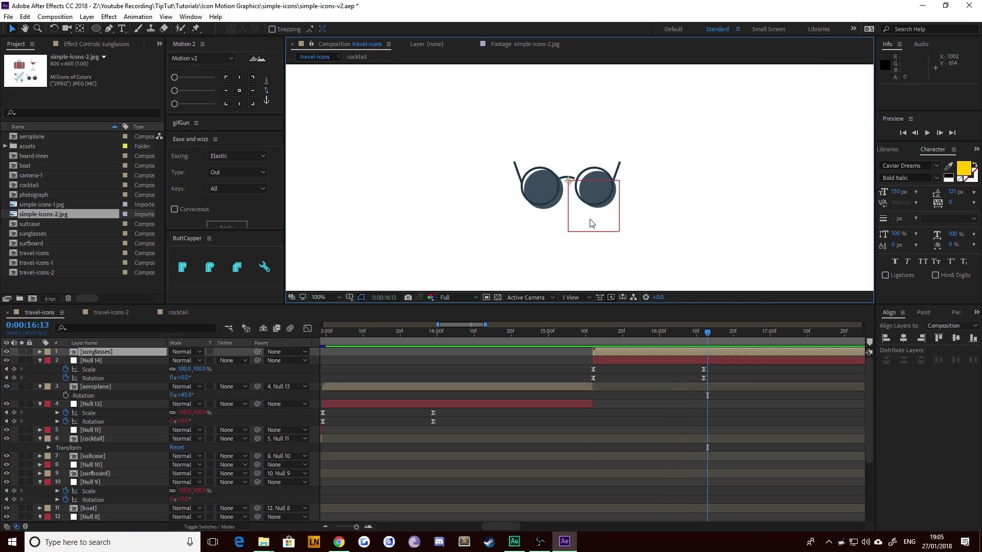
pyautogui.press('v')
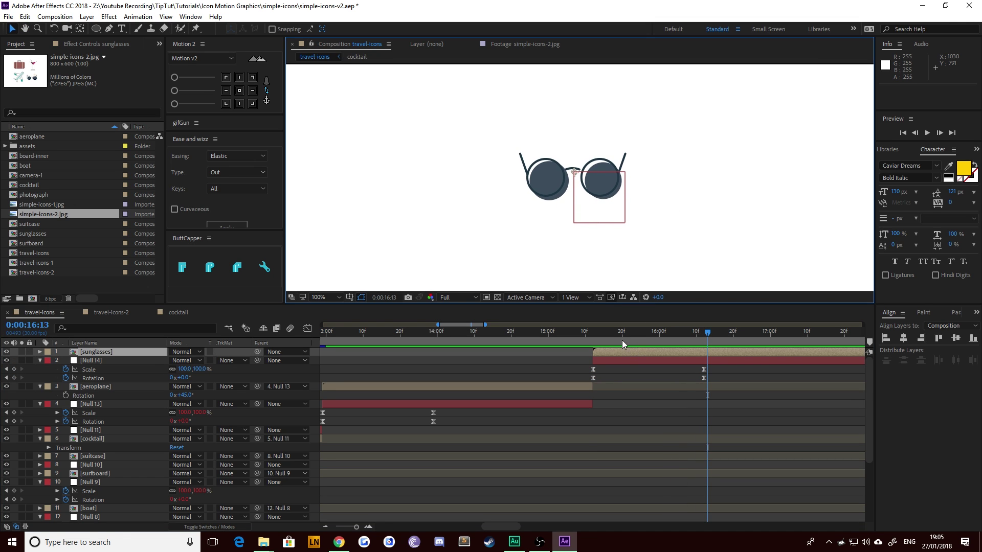
pyautogui.moveTo(622, 340); pyautogui.dragTo(842, 374)
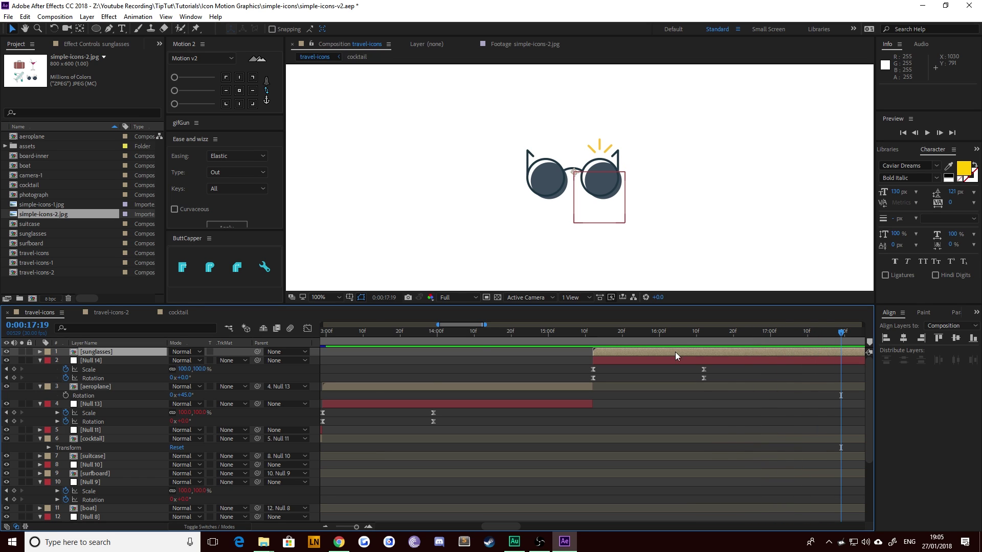
pyautogui.click(405, 377)
pyautogui.click(102, 352)
pyautogui.moveTo(258, 352); pyautogui.dragTo(102, 361)
pyautogui.click(602, 333)
pyautogui.moveTo(602, 334); pyautogui.dragTo(529, 383)
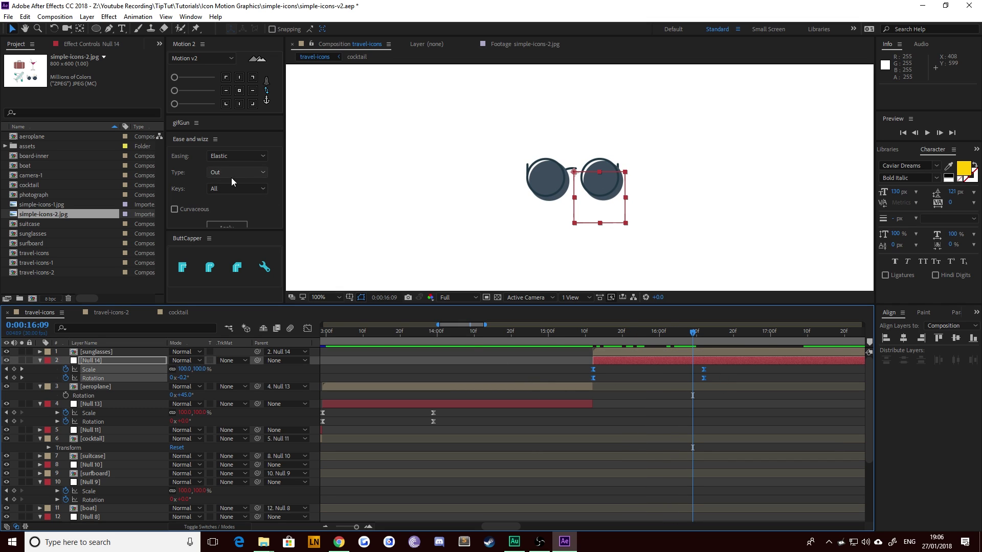
# Step: Apply Elastic Out easing to Null 14's keyframes and review the motion from 15:18
pyautogui.click(228, 225)
pyautogui.moveTo(596, 326)
pyautogui.mouseDown()
pyautogui.moveTo(624, 342)
pyautogui.moveTo(689, 344)
pyautogui.moveTo(596, 341)
pyautogui.mouseUp()
pyautogui.scroll(-4, 527, 256)
# Step: Preview the elastic sunglasses animation from 15:12 several times with Null 14 deselected
pyautogui.press('space')
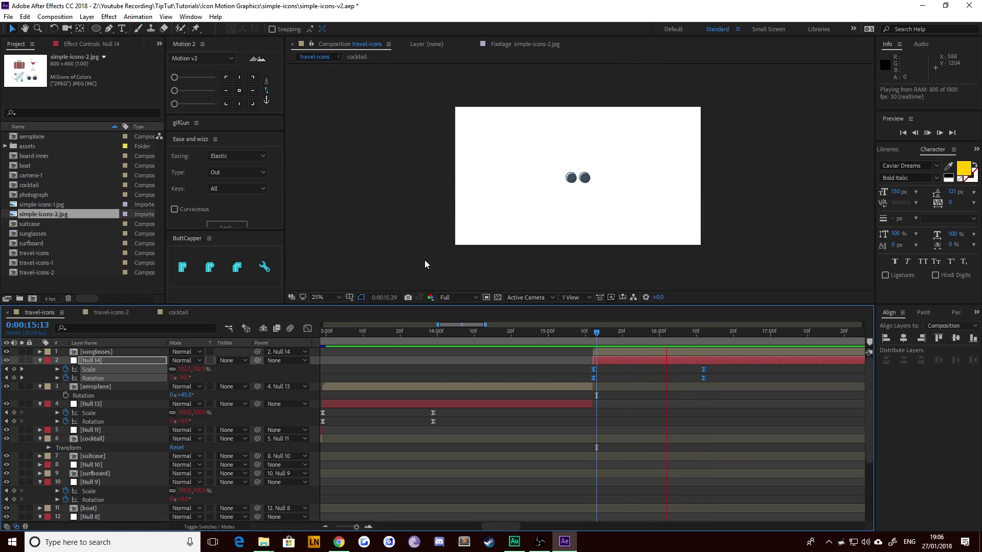
pyautogui.moveTo(597, 337); pyautogui.dragTo(630, 368)
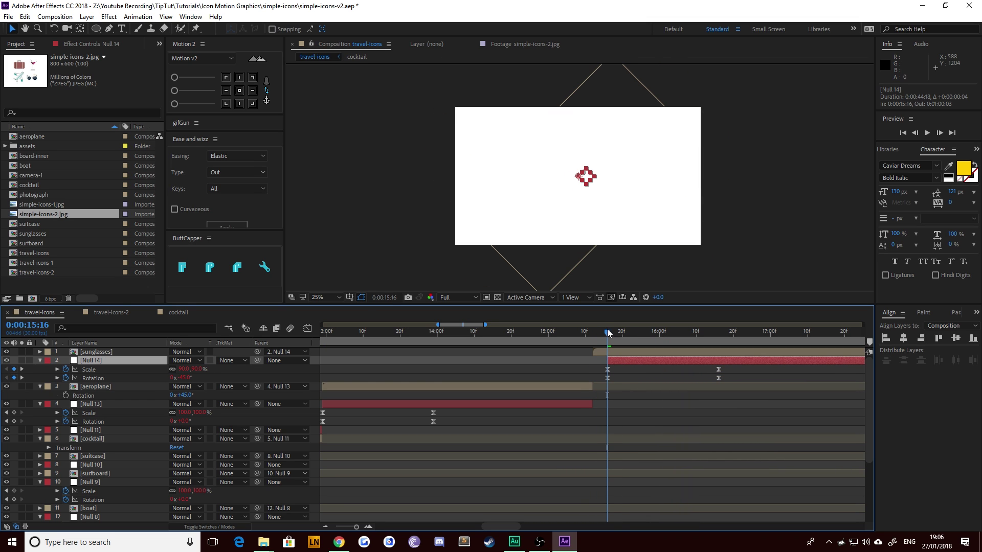
pyautogui.moveTo(609, 333); pyautogui.dragTo(582, 333)
pyautogui.click(426, 221)
pyautogui.press('space')
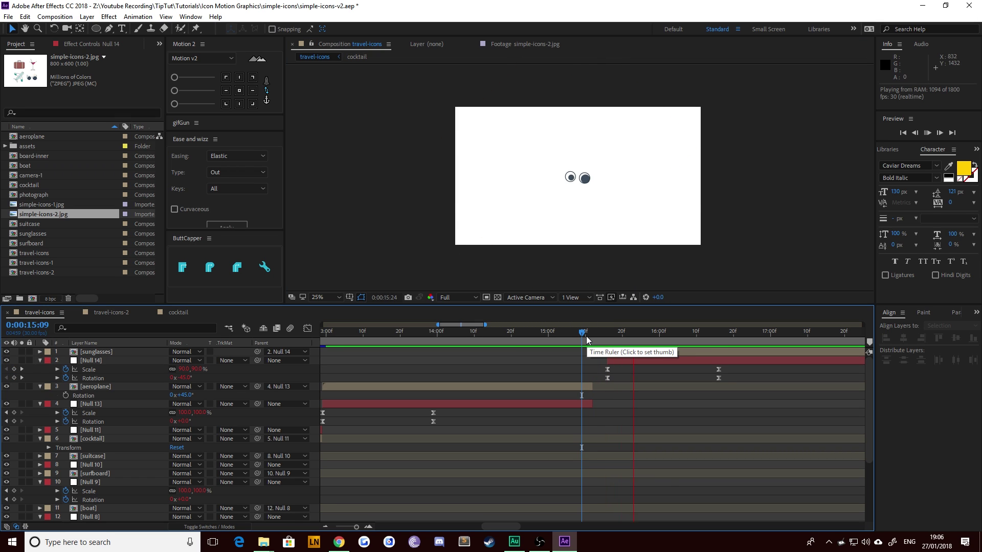
pyautogui.press('space')
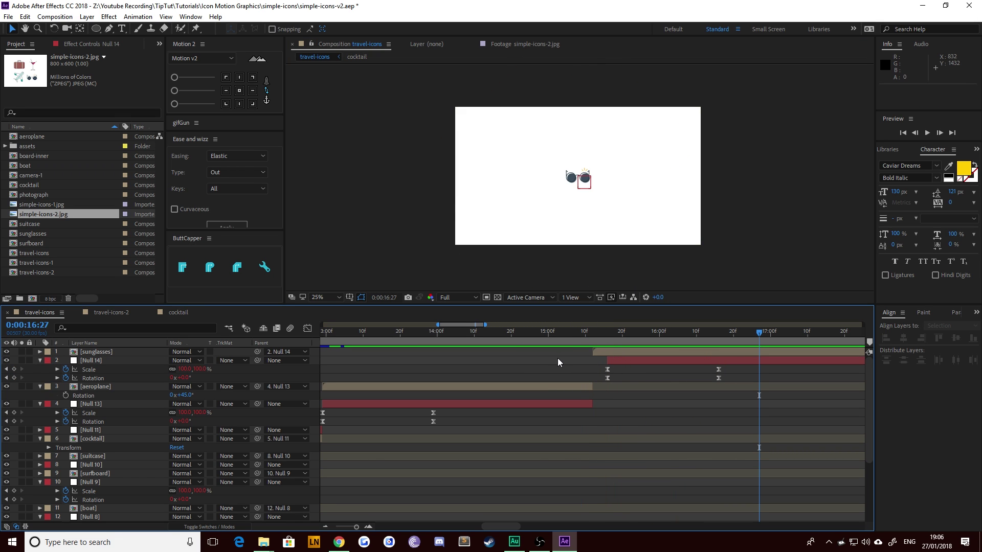
pyautogui.press('space')
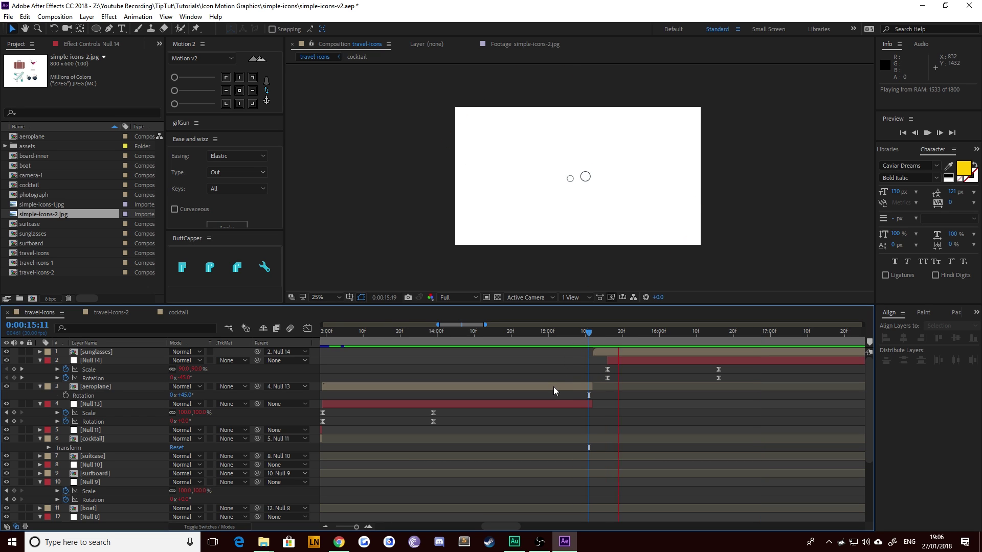
pyautogui.press('space')
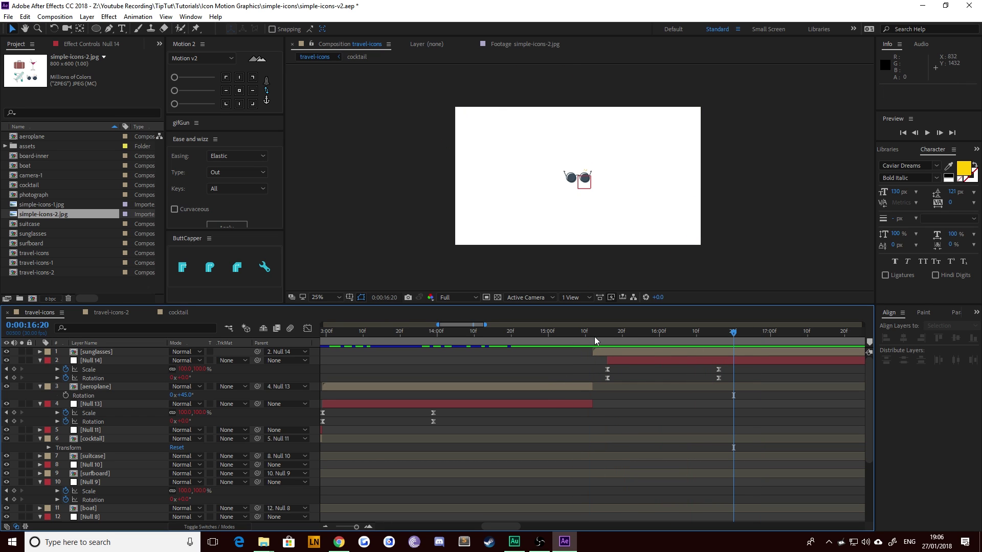
pyautogui.press('space')
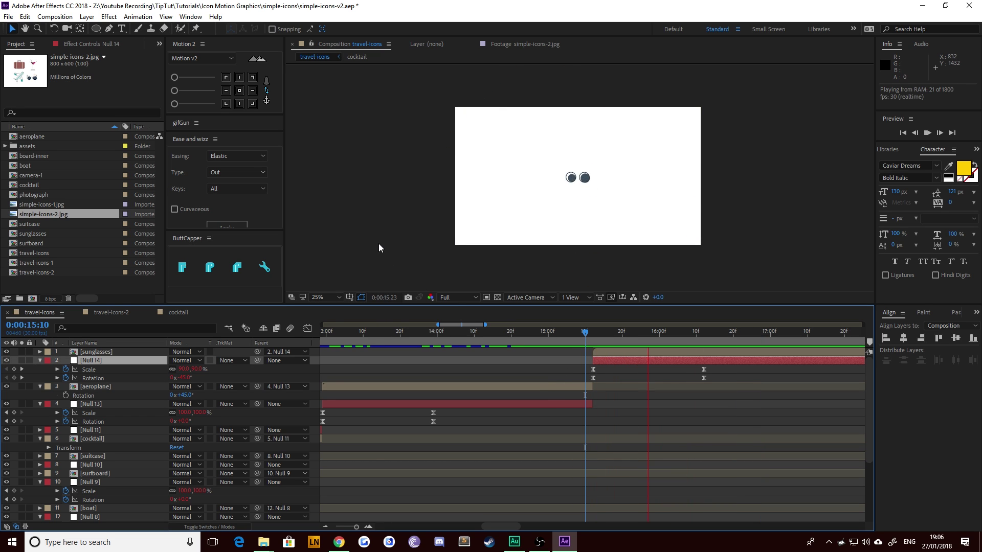
pyautogui.press('space')
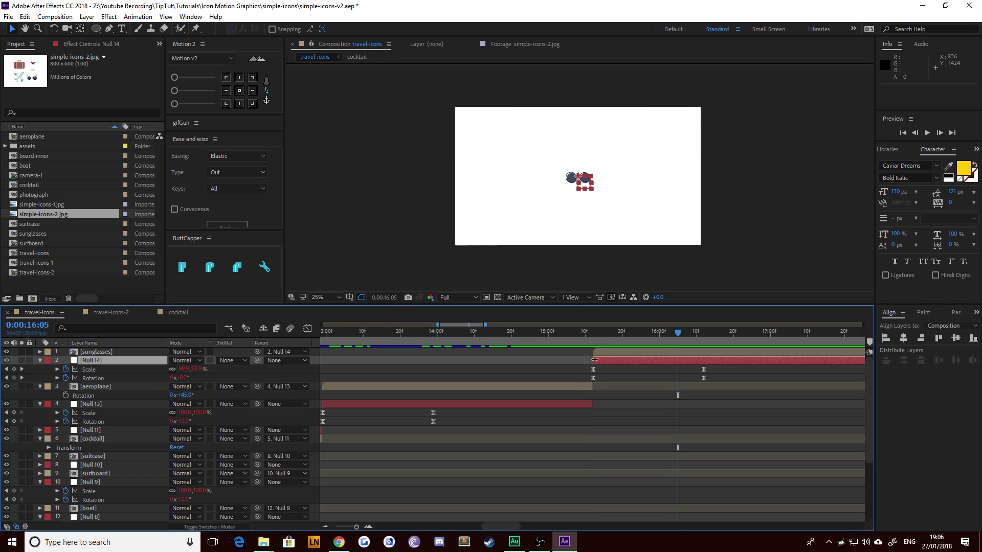
# Step: Shift Null 14's layer four frames later and preview again from 15:12 at 50%
pyautogui.moveTo(605, 361); pyautogui.dragTo(621, 362)
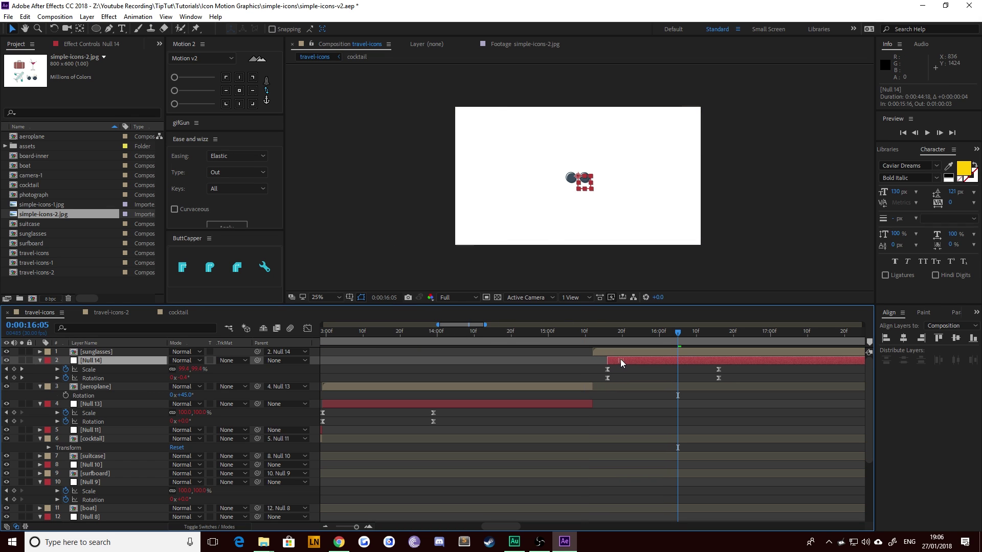
pyautogui.click(593, 335)
pyautogui.press('space')
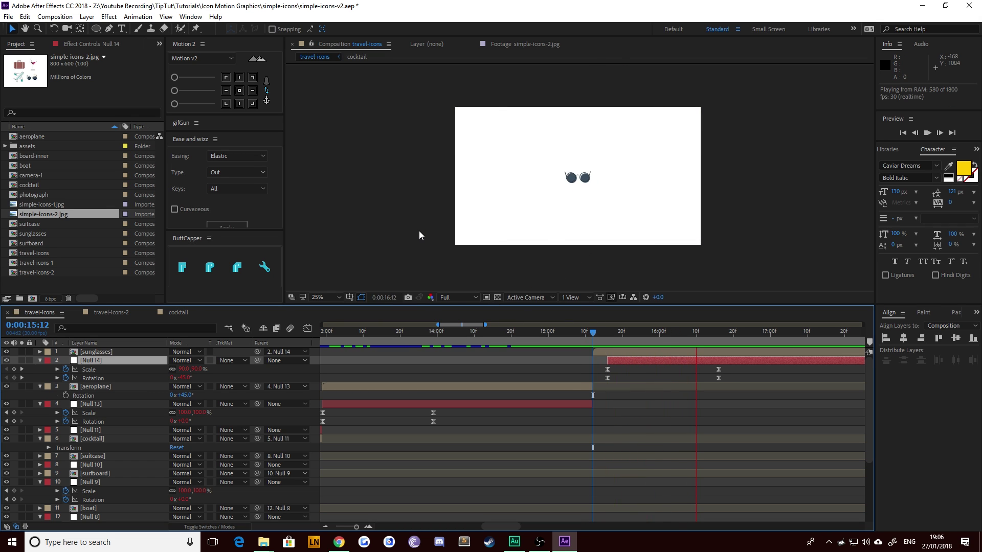
pyautogui.press('.')
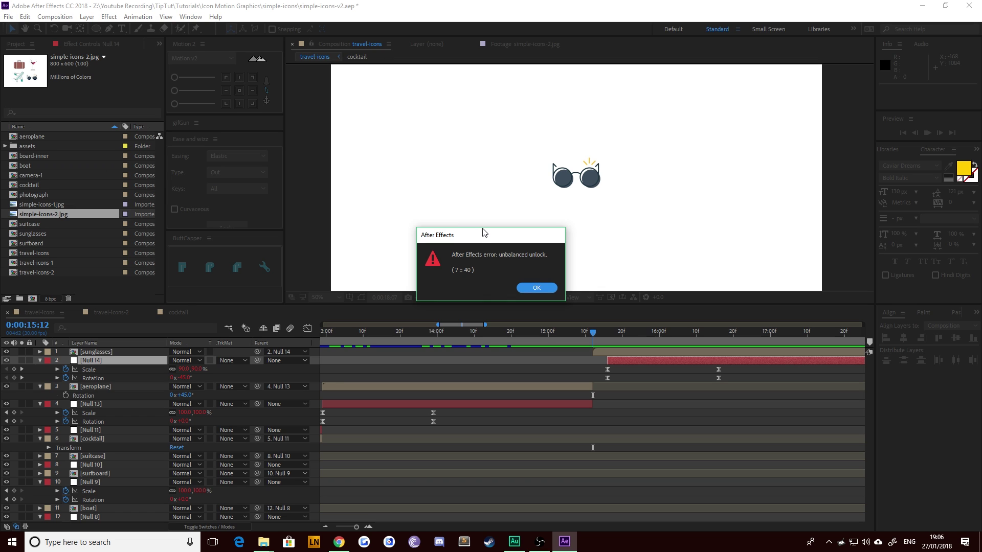
# Step: Dismiss the unbalanced unlock error and review the Media & Disk Cache preferences, then close them
pyautogui.click(533, 288)
pyautogui.click(25, 16)
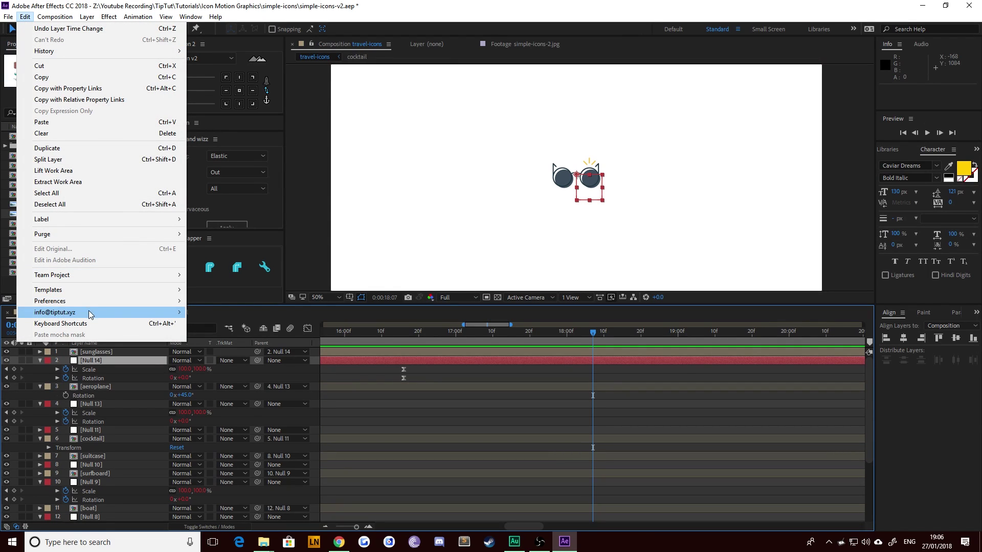
pyautogui.moveTo(82, 300)
pyautogui.click(282, 301)
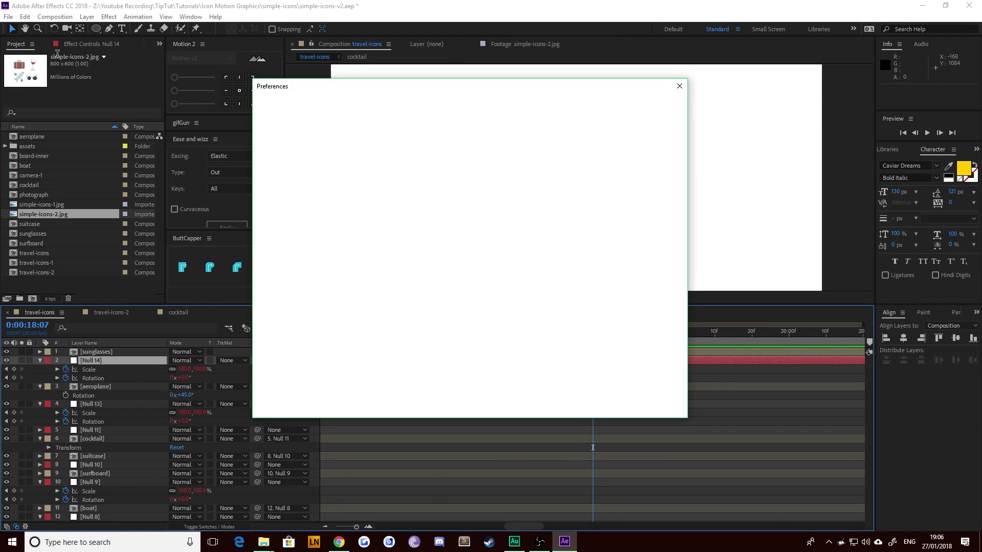
pyautogui.click(302, 189)
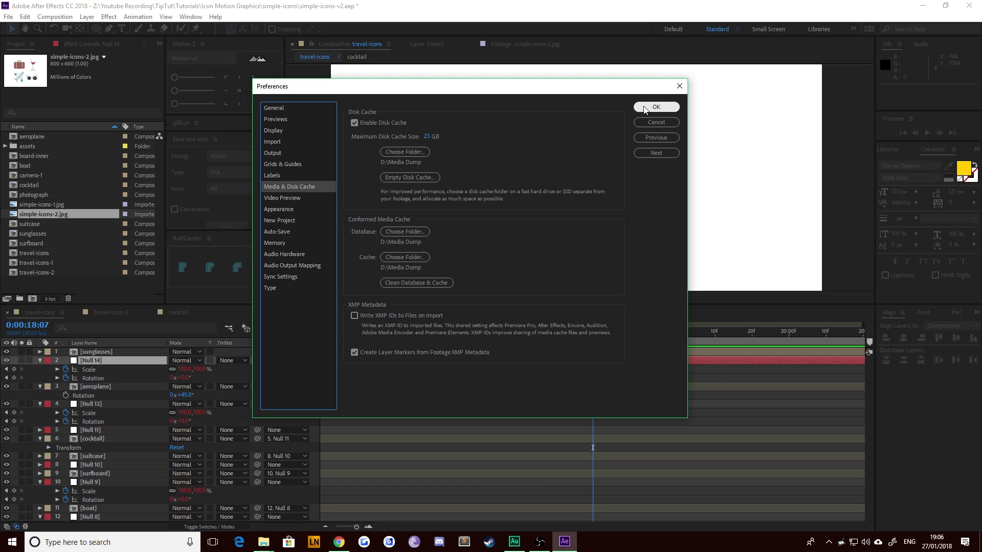
pyautogui.click(657, 107)
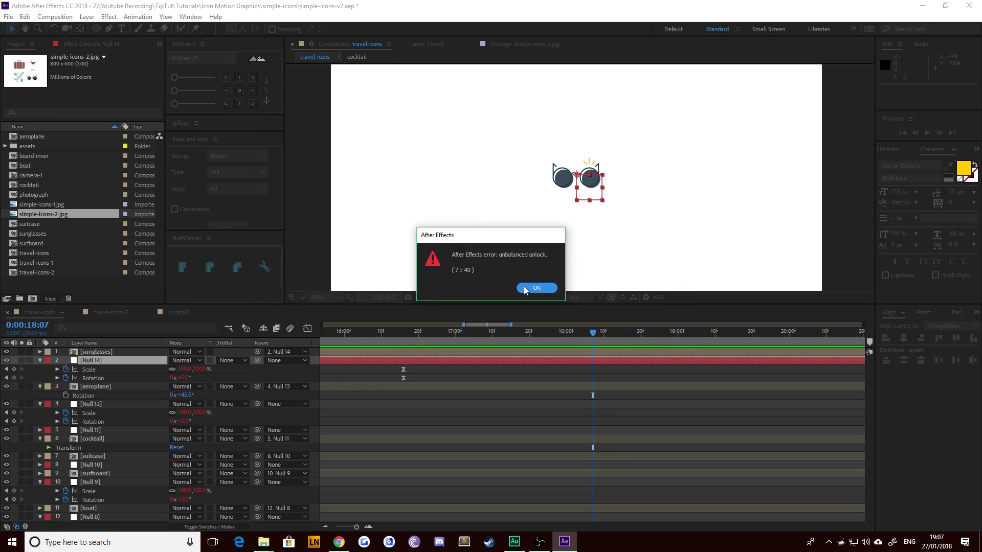
pyautogui.click(524, 289)
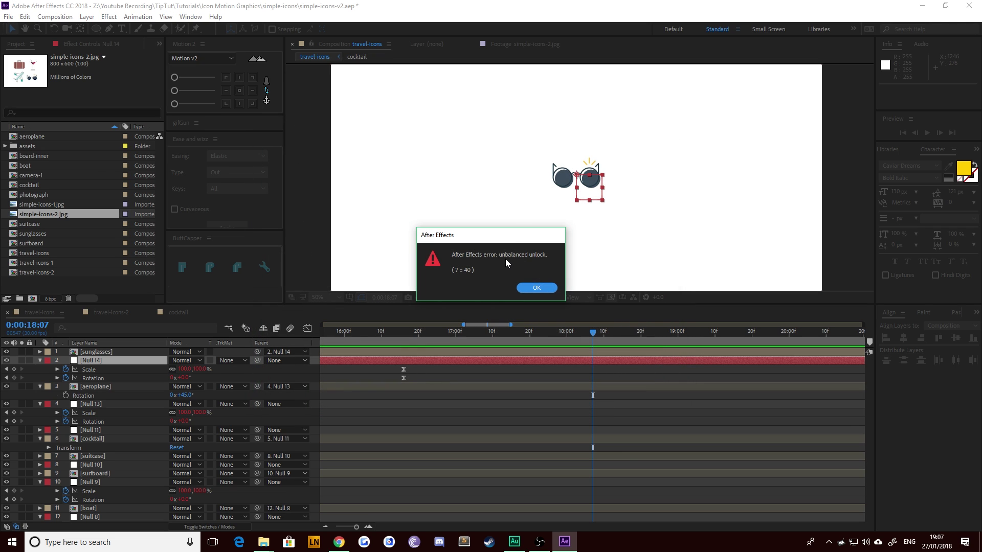
# Step: Dismiss the recurring 'unbalanced unlock (7 :: 40)' alert, moving it aside before closing it
pyautogui.click(537, 287)
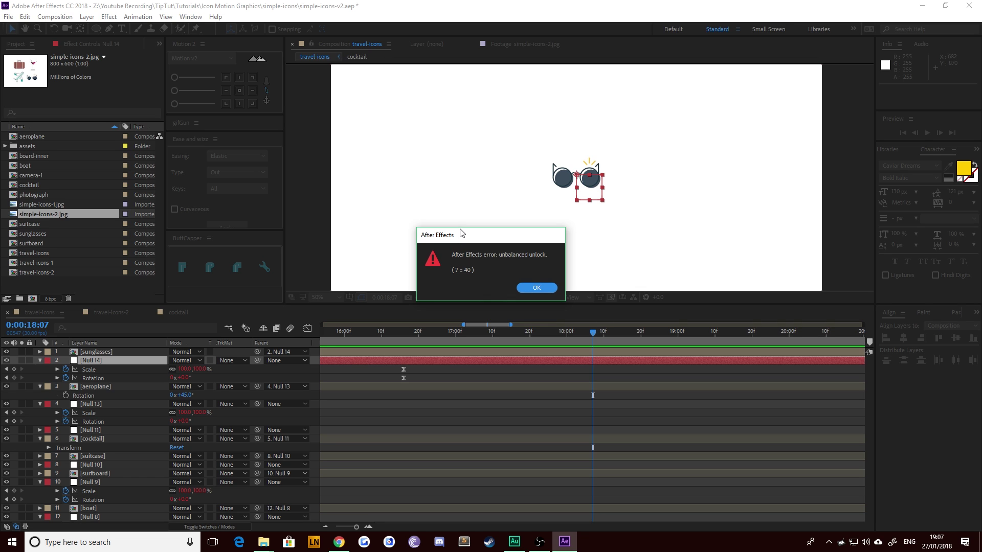
pyautogui.moveTo(460, 233); pyautogui.dragTo(0, 55)
pyautogui.press('Return')
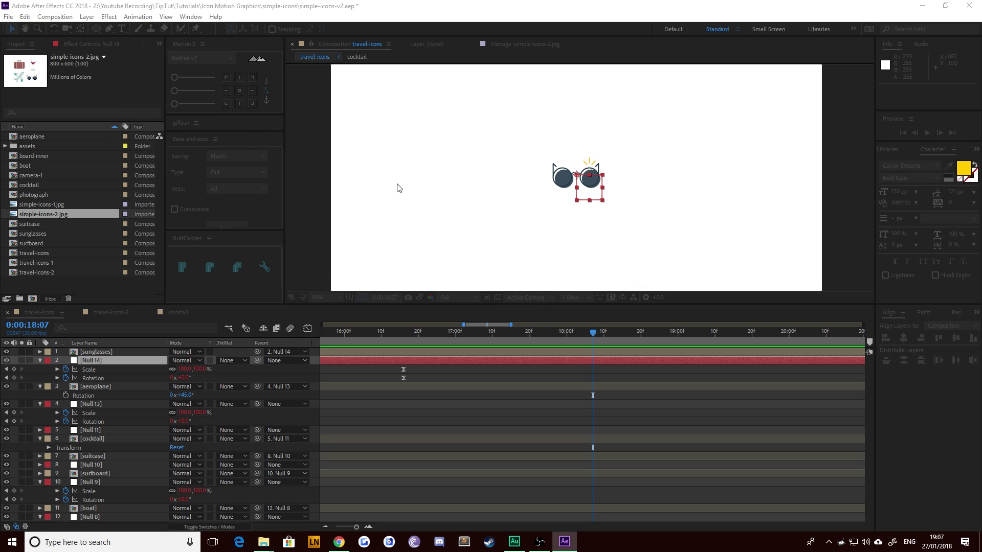